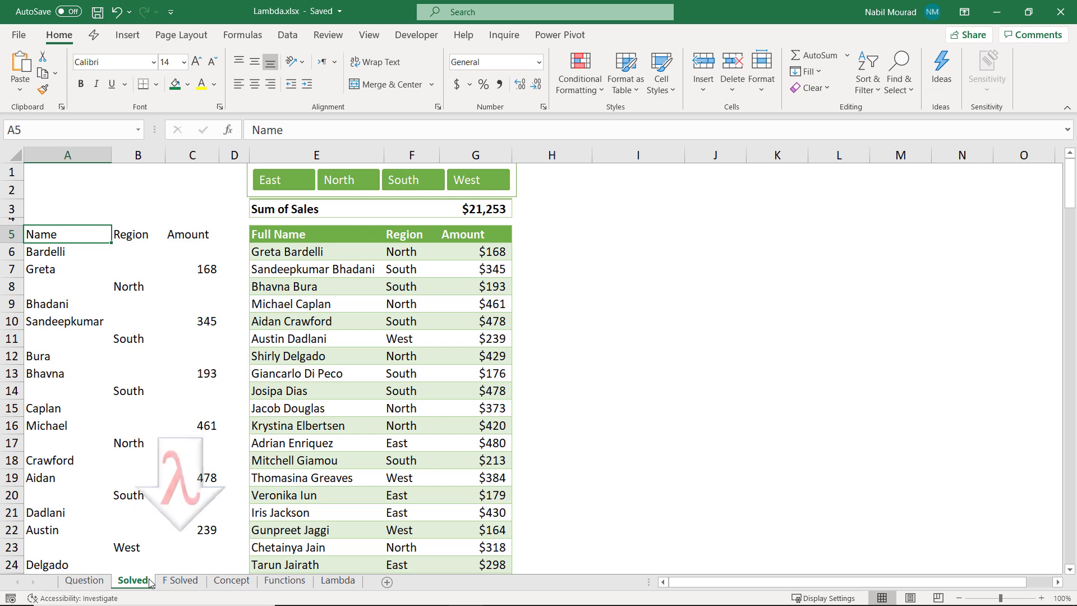
Look through the F Solved, Concept, Functions and Lambda sheets, including the output headers in columns R to T of Functions
{"action": "left_click", "coordinate": [181, 582]}
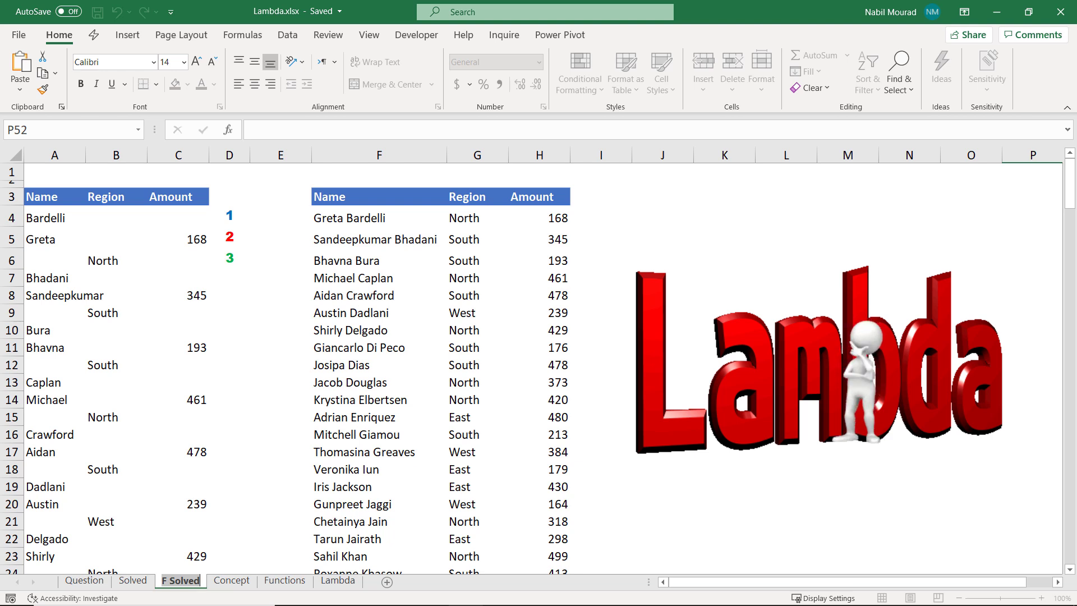
{"action": "left_click", "coordinate": [231, 580]}
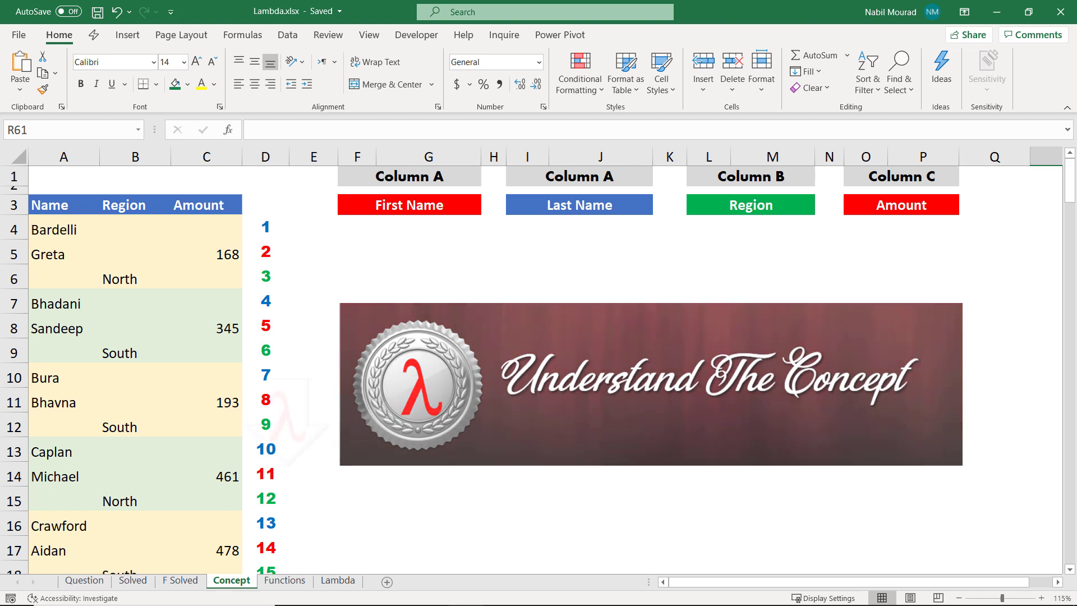
{"action": "left_click", "coordinate": [292, 586]}
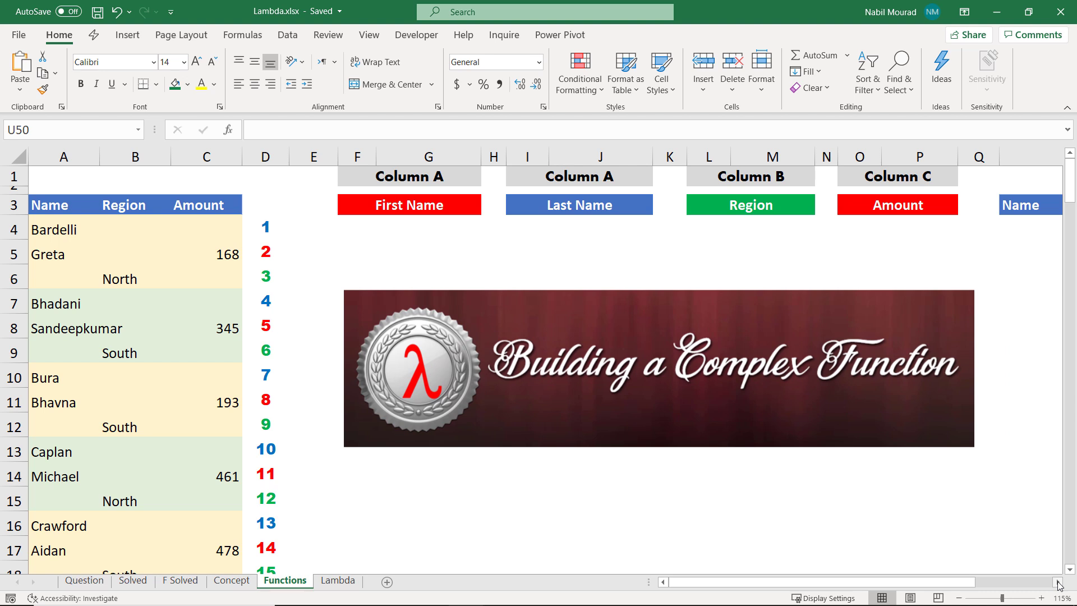
{"action": "left_click", "coordinate": [1059, 582]}
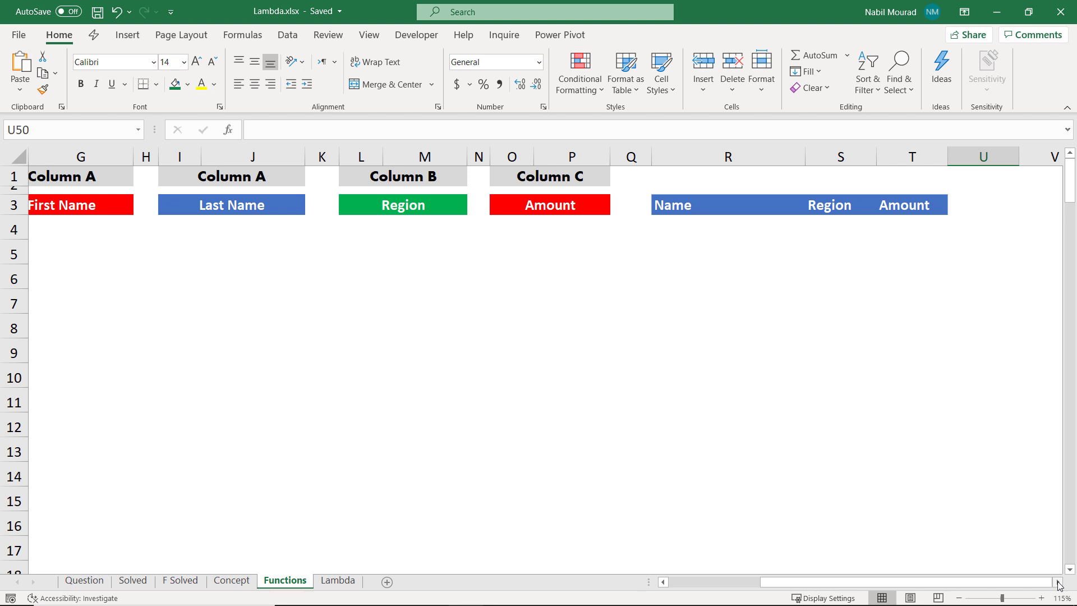
{"action": "key", "text": "ctrl+Page_Down"}
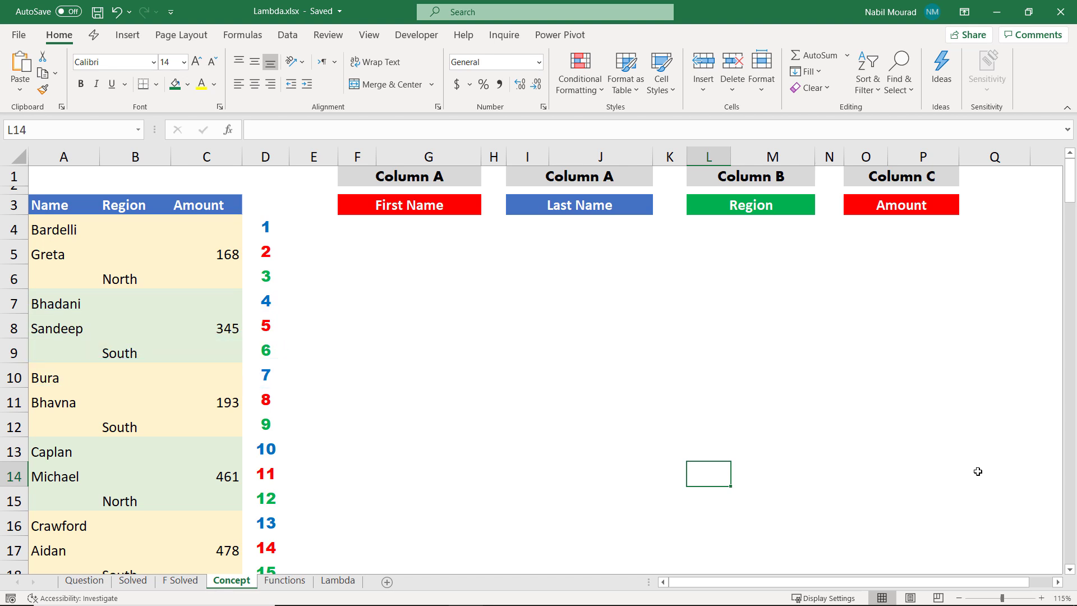
On the Concept sheet, fill F4:F13 under First Name with a number series starting 2, 5 and ending at 29
{"action": "left_click", "coordinate": [356, 223]}
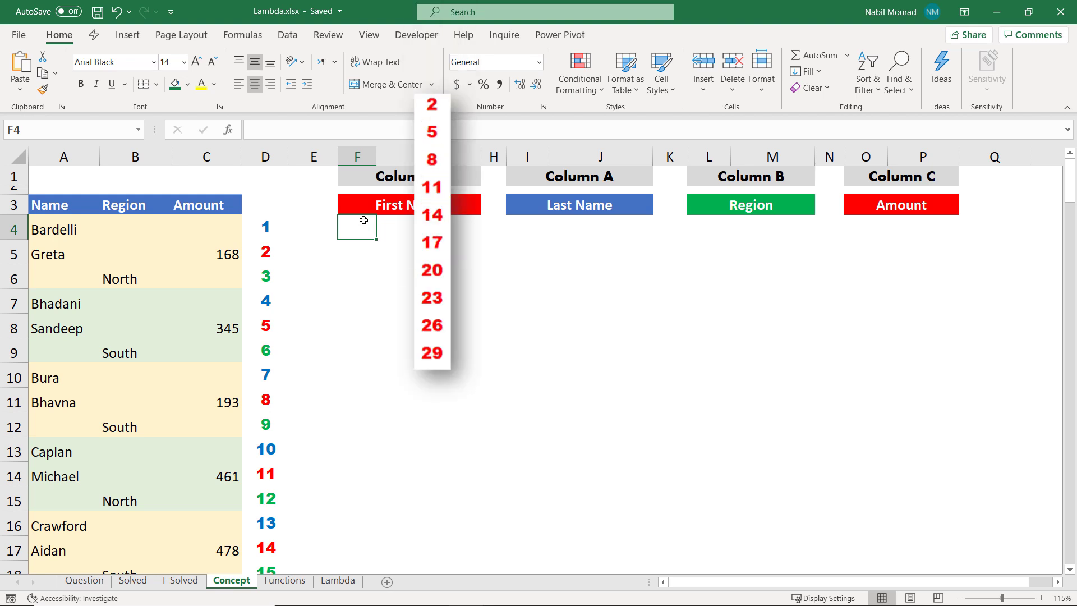
{"action": "type", "text": "2"}
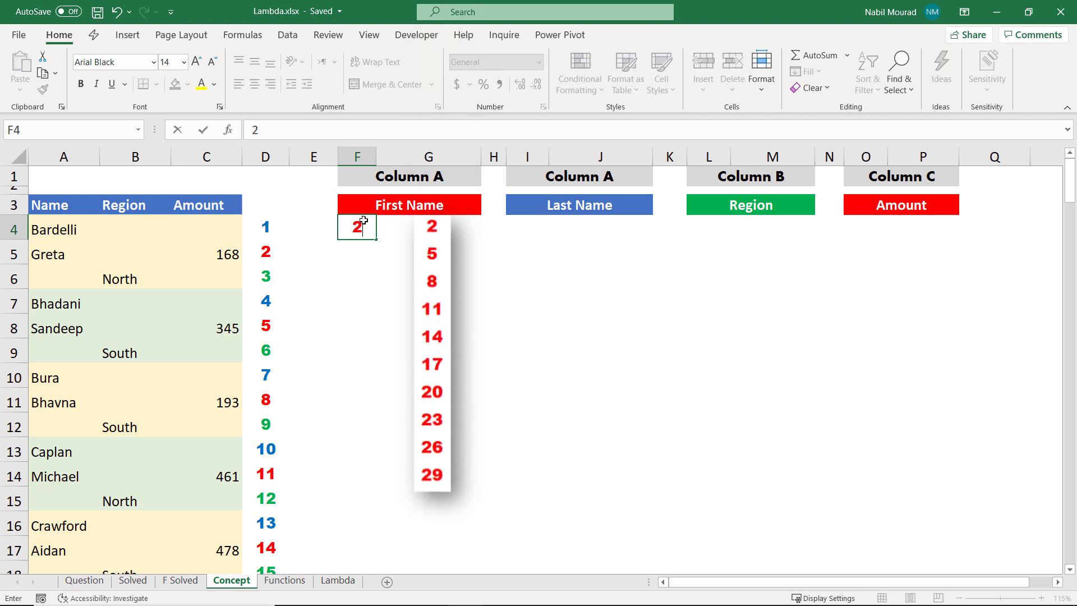
{"action": "key", "text": "Return"}
{"action": "type", "text": "5"}
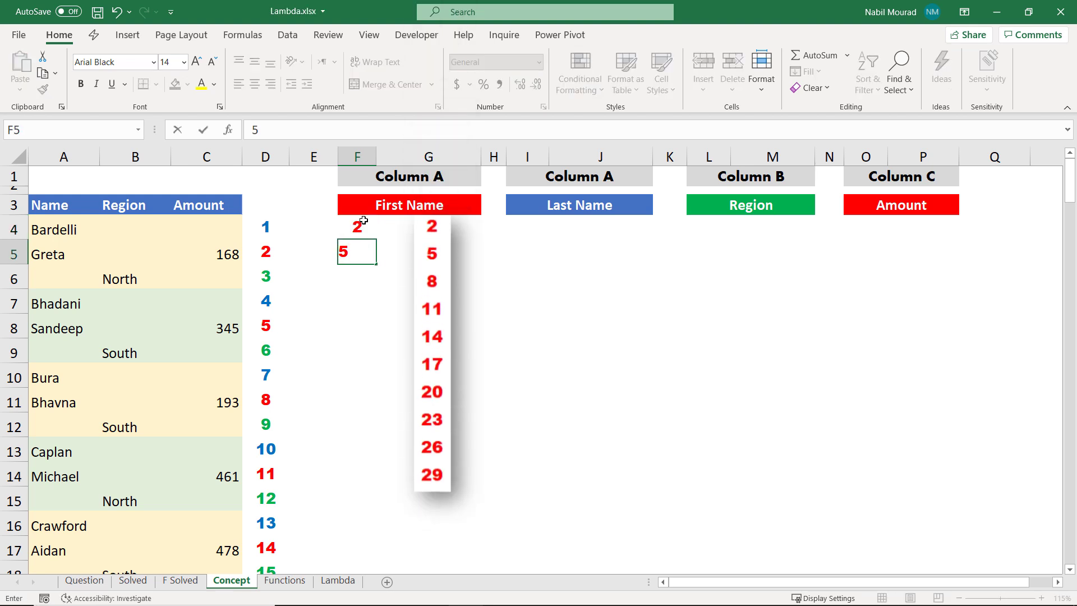
{"action": "key", "text": "ctrl+Return"}
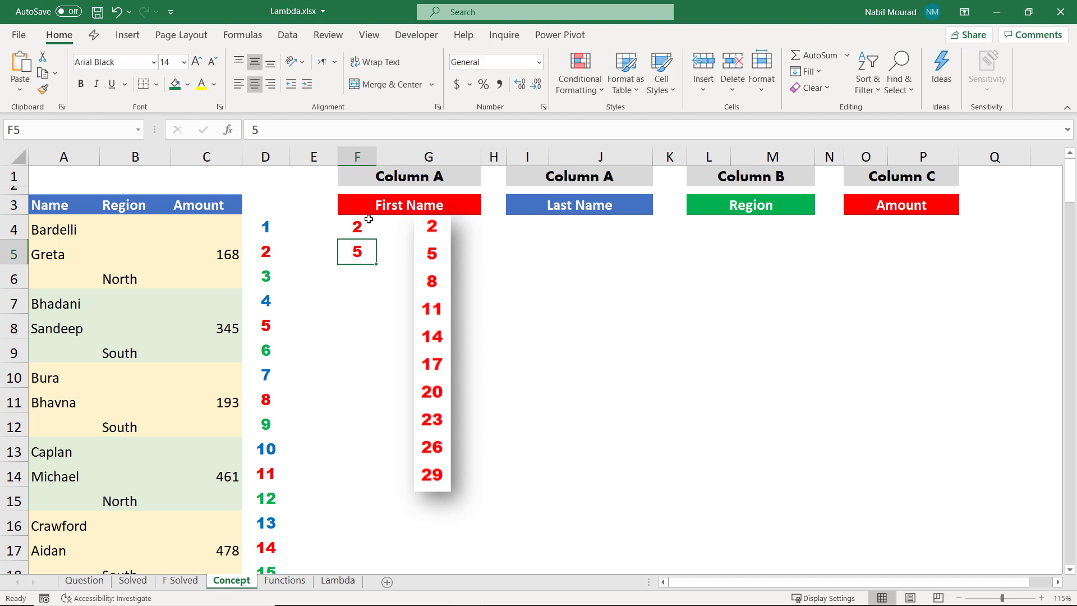
{"action": "left_click_drag", "start_coordinate": [365, 225], "coordinate": [371, 263]}
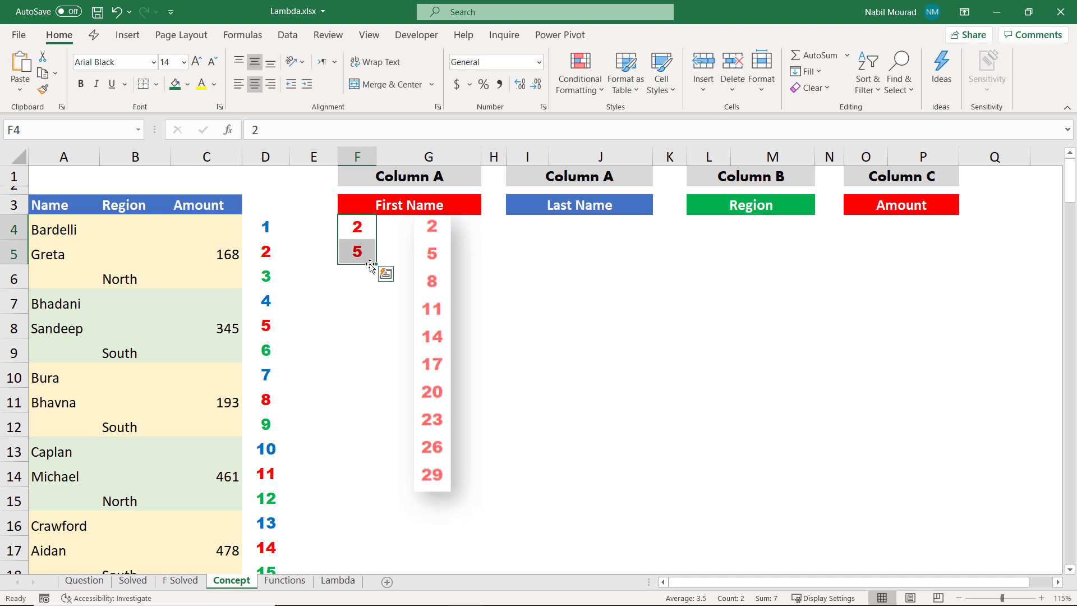
{"action": "left_click_drag", "start_coordinate": [376, 263], "coordinate": [379, 451]}
Fill I4:I13 under Last Name with a number series starting 1, 4 and ending at 28
{"action": "left_click", "coordinate": [520, 229]}
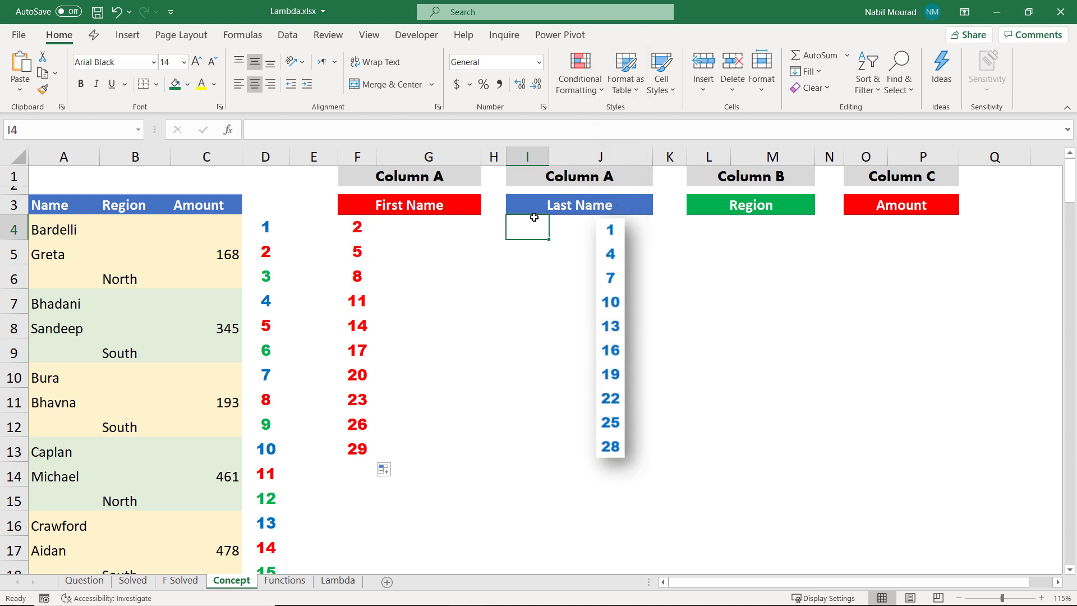
{"action": "type", "text": "1"}
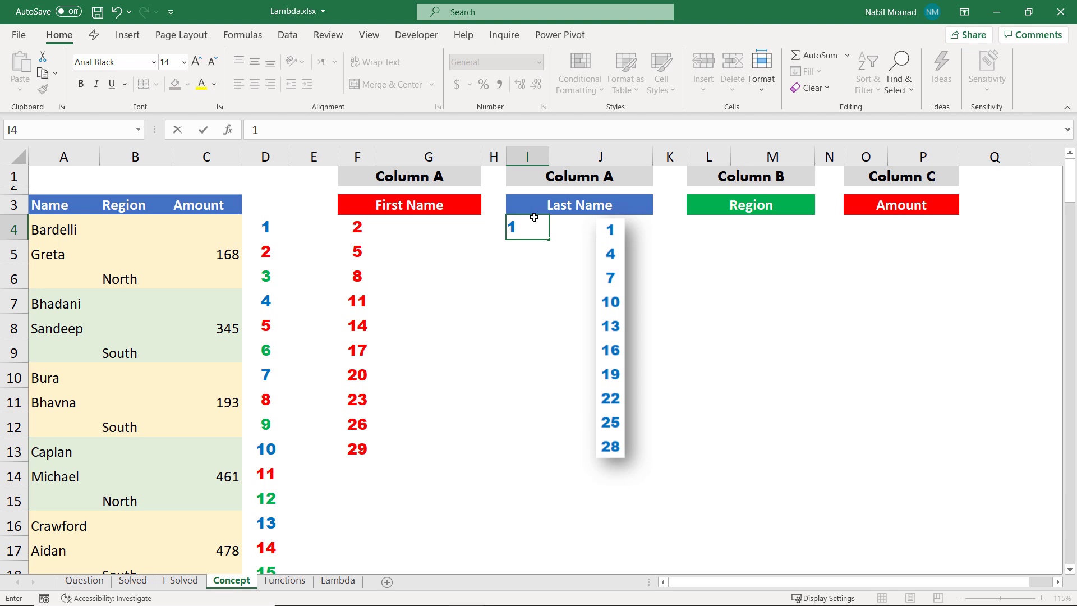
{"action": "key", "text": "Return"}
{"action": "type", "text": "4"}
{"action": "key", "text": "ctrl+Return"}
{"action": "left_click_drag", "start_coordinate": [533, 224], "coordinate": [544, 451]}
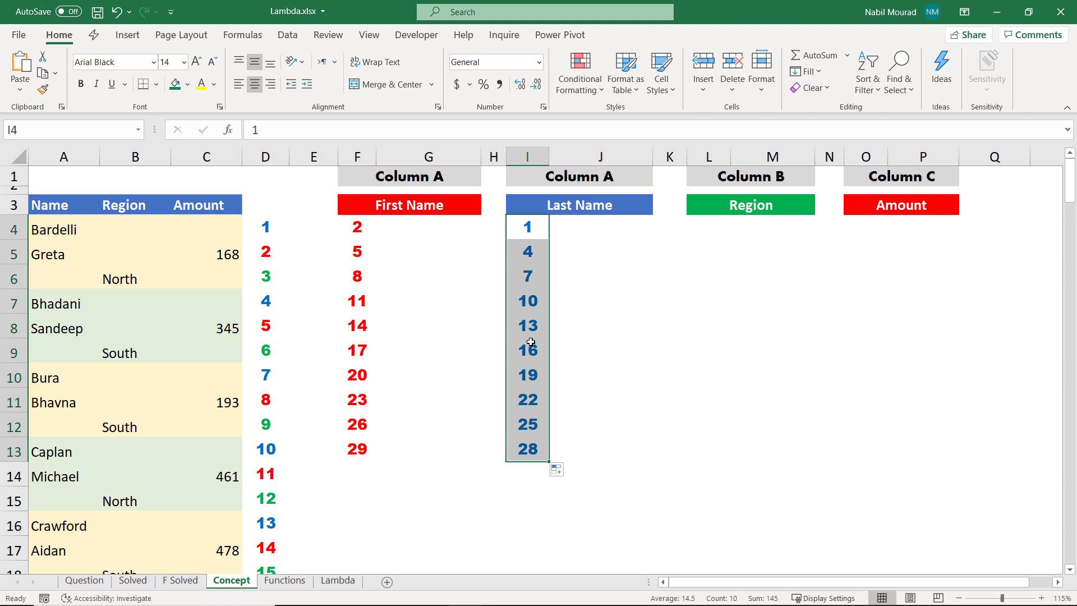
Fill L4:L13 under Region with a number series starting 3, 6 and ending at 30
{"action": "left_click", "coordinate": [707, 224]}
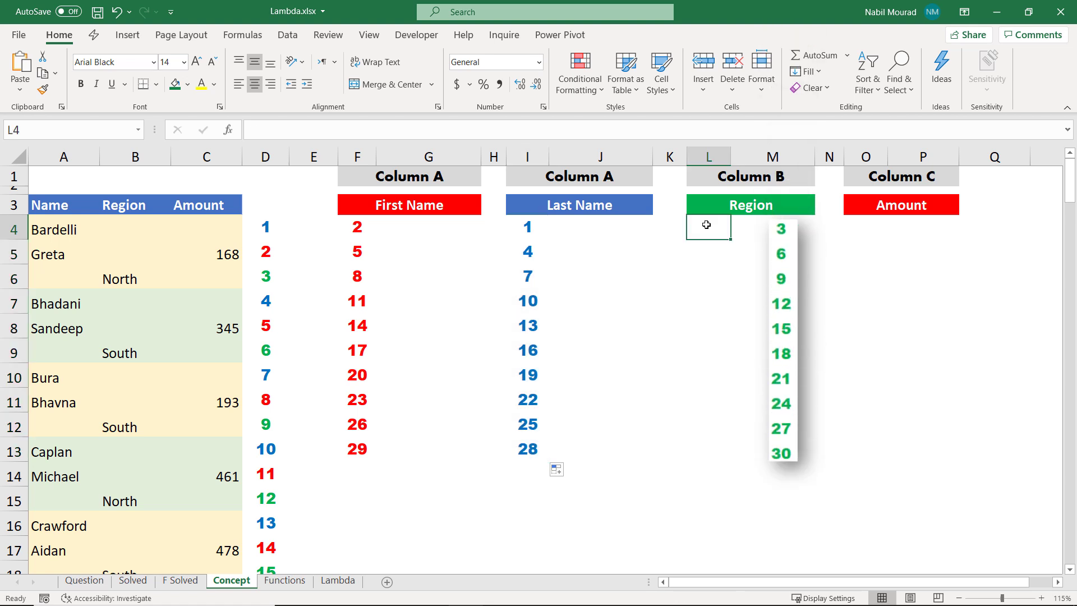
{"action": "type", "text": "3"}
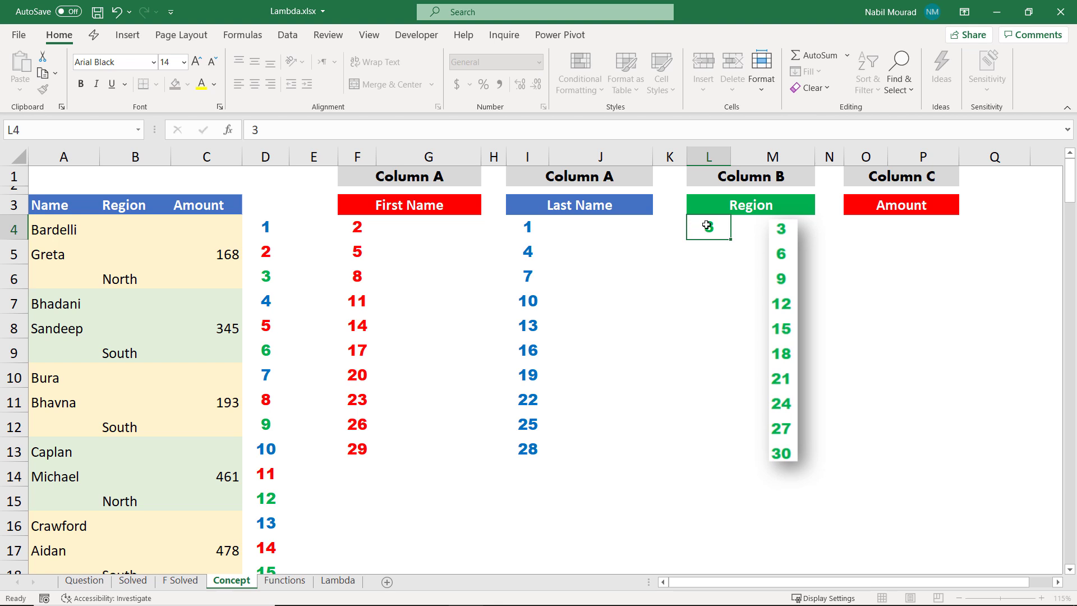
{"action": "key", "text": "Return"}
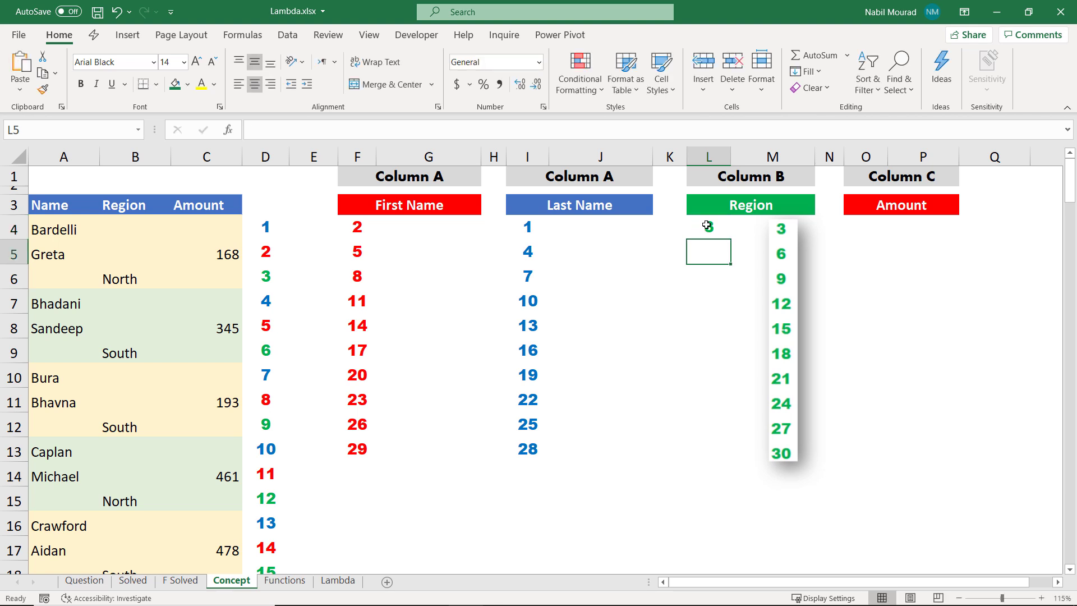
{"action": "type", "text": "6"}
{"action": "key", "text": "ctrl+Return"}
{"action": "left_click_drag", "start_coordinate": [707, 226], "coordinate": [748, 455]}
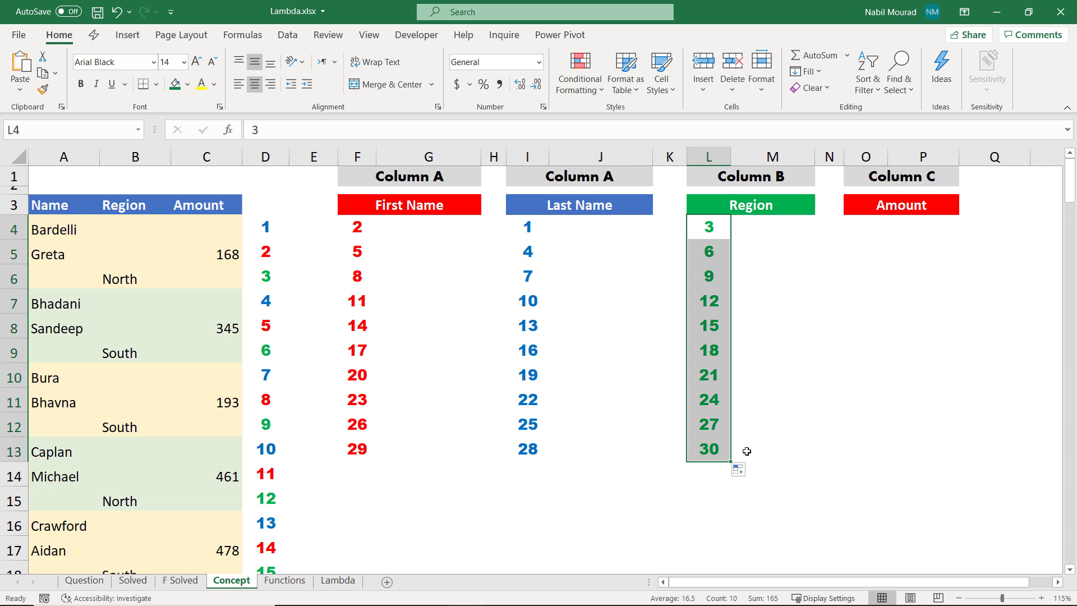
Fill O4:O13 under Amount with a number series starting 2, 5 and ending at 29
{"action": "left_click", "coordinate": [857, 225]}
{"action": "type", "text": "2"}
{"action": "key", "text": "Return"}
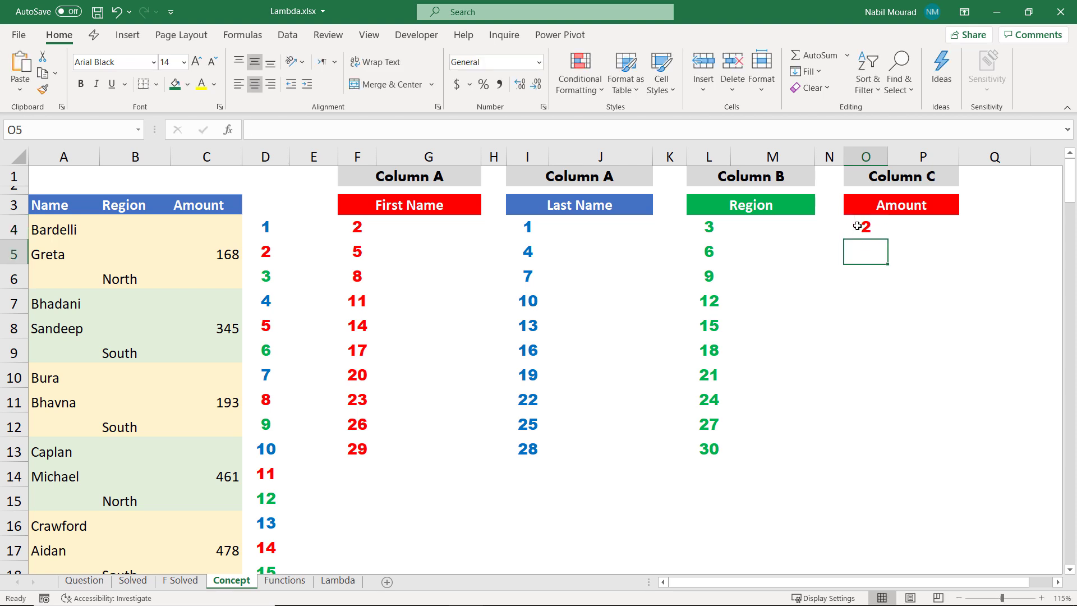
{"action": "type", "text": "5"}
{"action": "left_click_drag", "start_coordinate": [858, 225], "coordinate": [864, 252]}
{"action": "left_click_drag", "start_coordinate": [887, 264], "coordinate": [882, 456]}
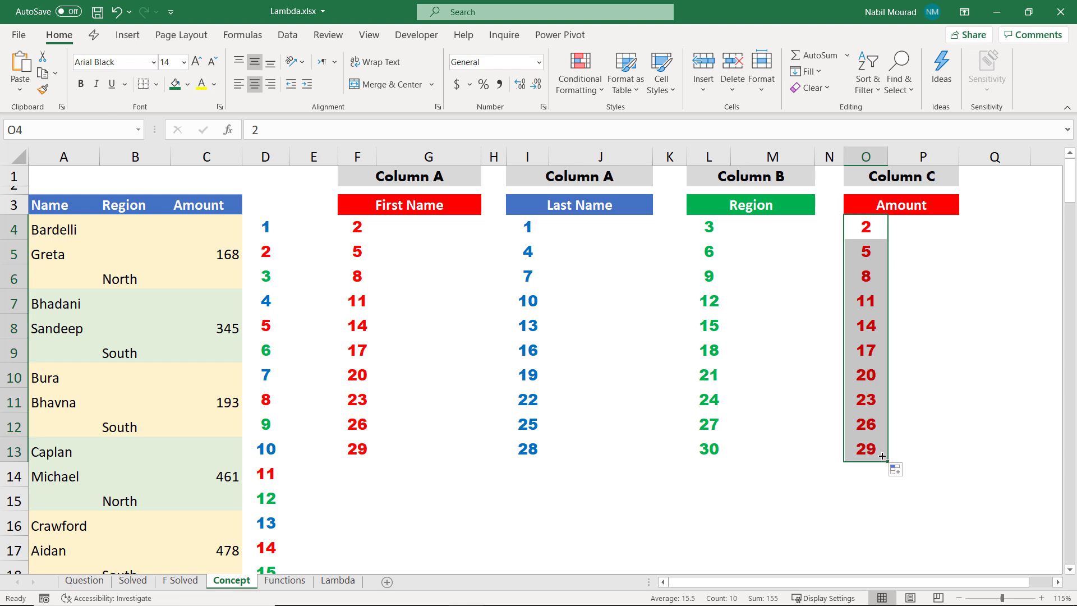
Enter =INDEX($A$4:$A$183,F4) in G4 and fill it down to G13 to extract the first names
{"action": "left_click", "coordinate": [405, 223]}
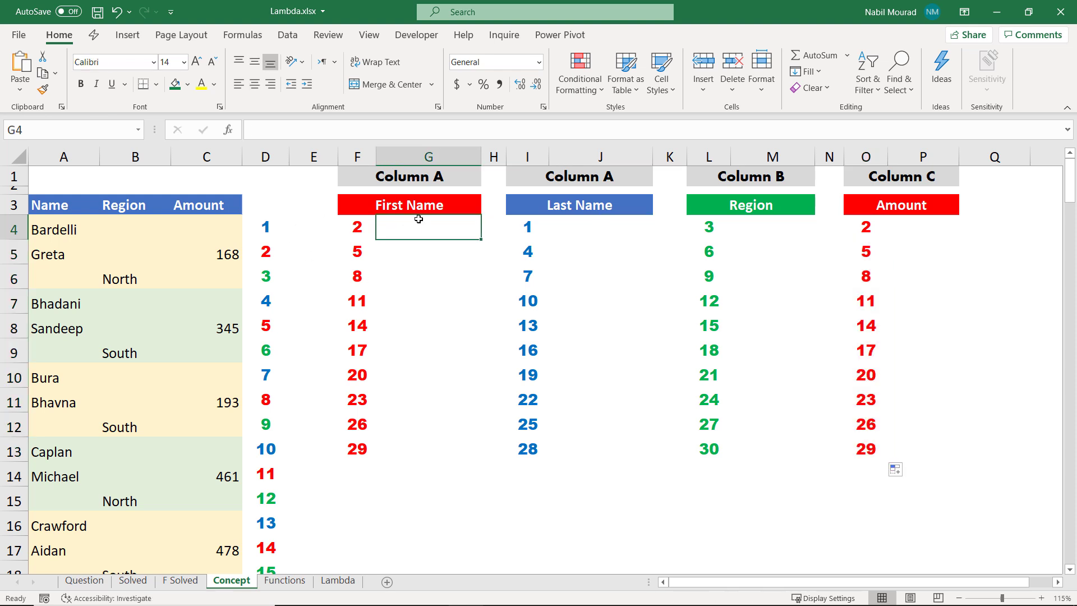
{"action": "type", "text": "=index"}
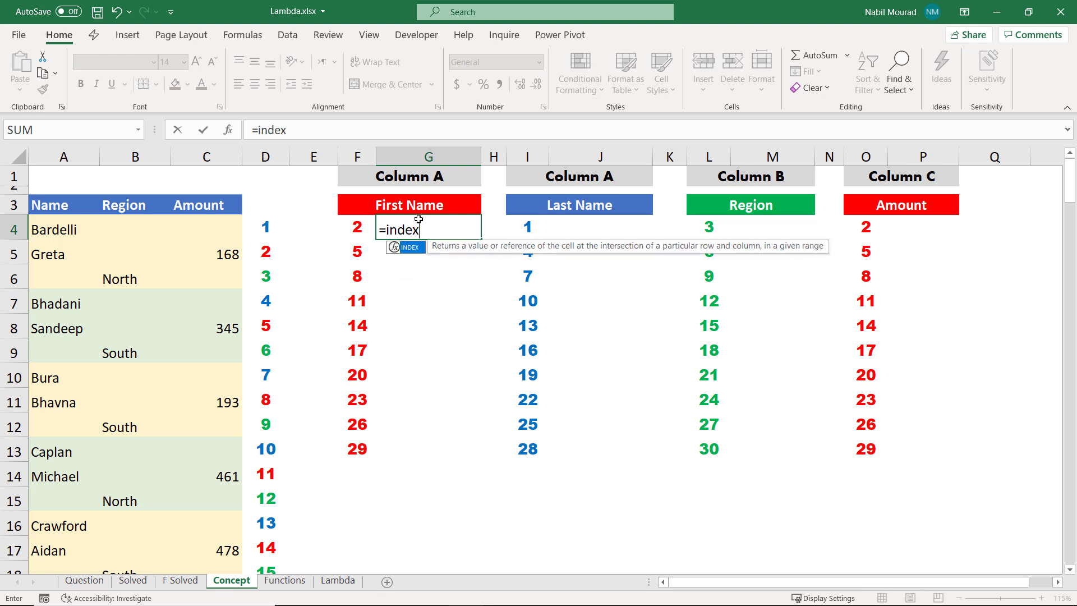
{"action": "key", "text": "Tab"}
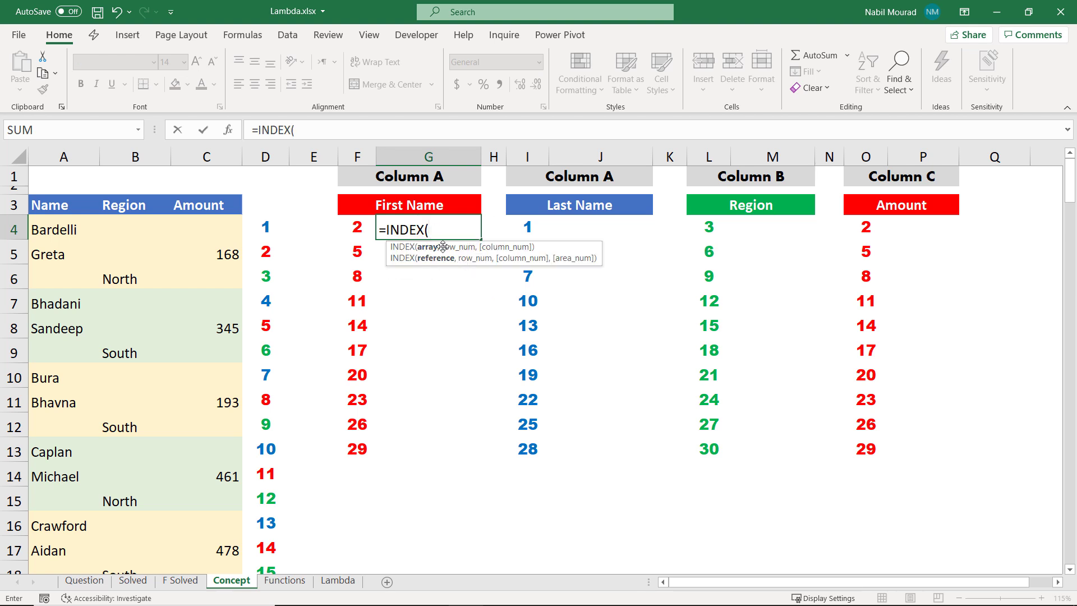
{"action": "left_click", "coordinate": [56, 222]}
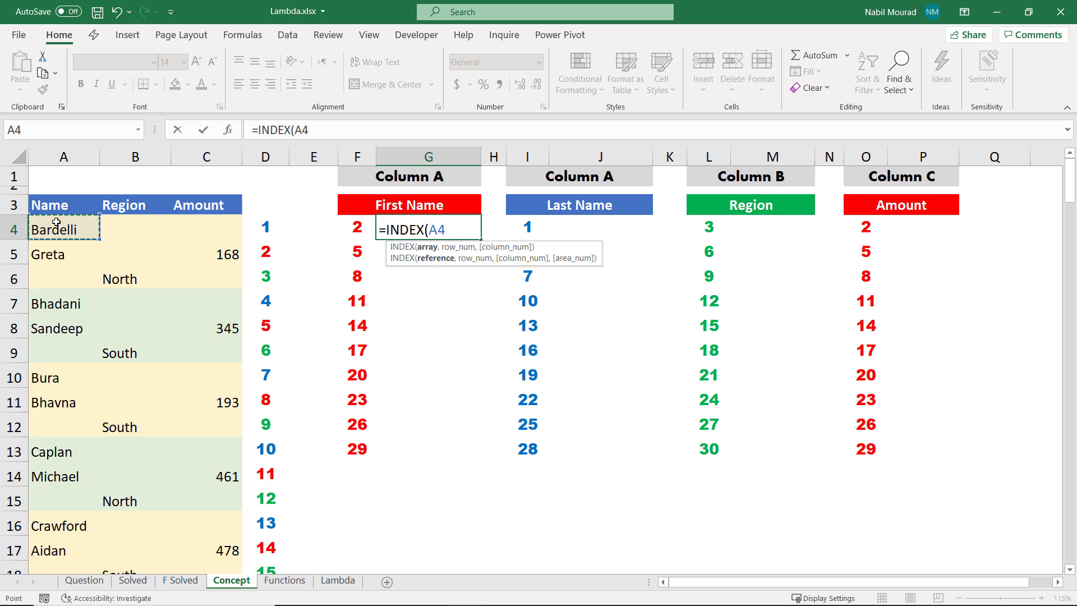
{"action": "left_click_drag", "start_coordinate": [56, 222], "coordinate": [84, 485]}
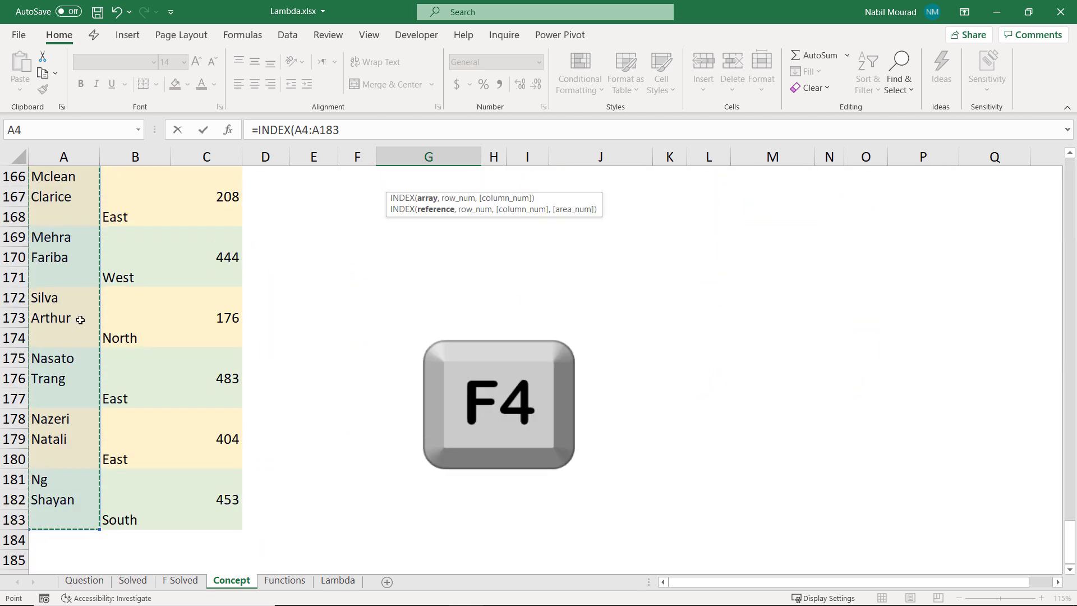
{"action": "key", "text": "F4"}
{"action": "type", "text": ","}
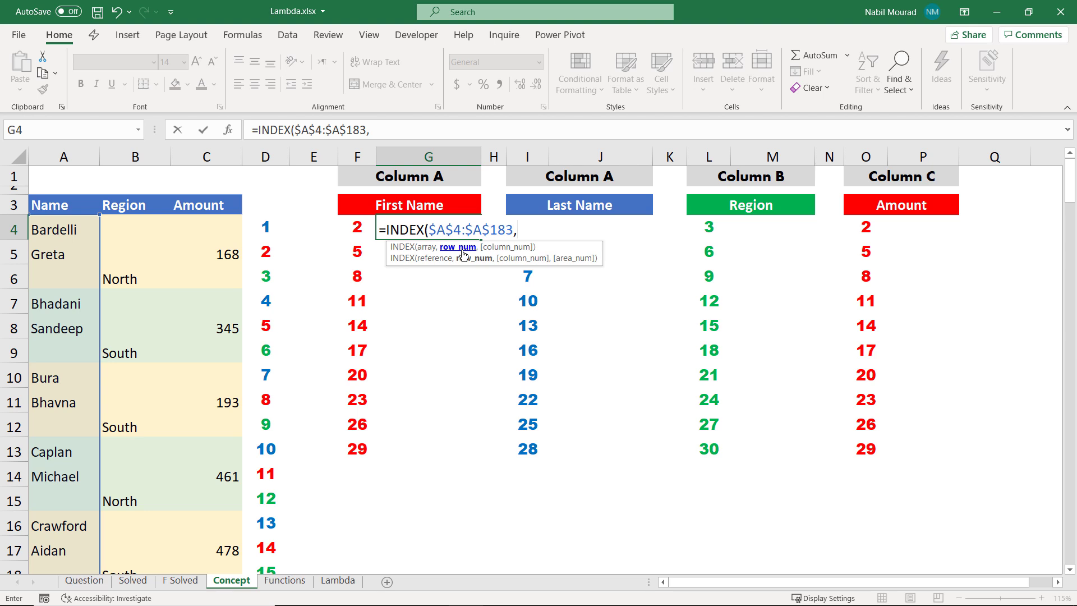
{"action": "left_click", "coordinate": [356, 226]}
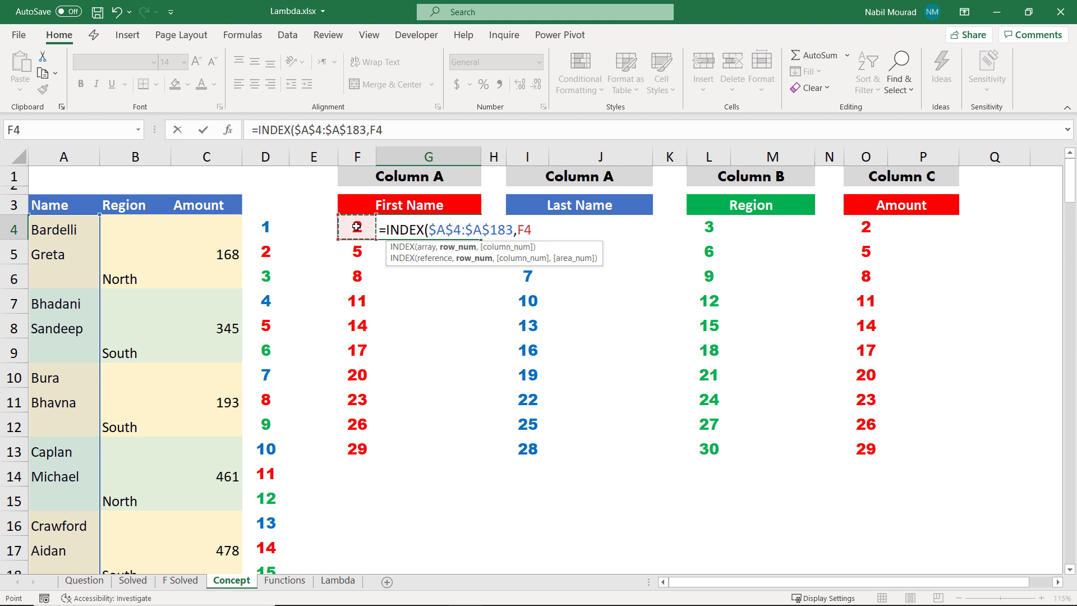
{"action": "type", "text": ")"}
{"action": "key", "text": "ctrl+Return"}
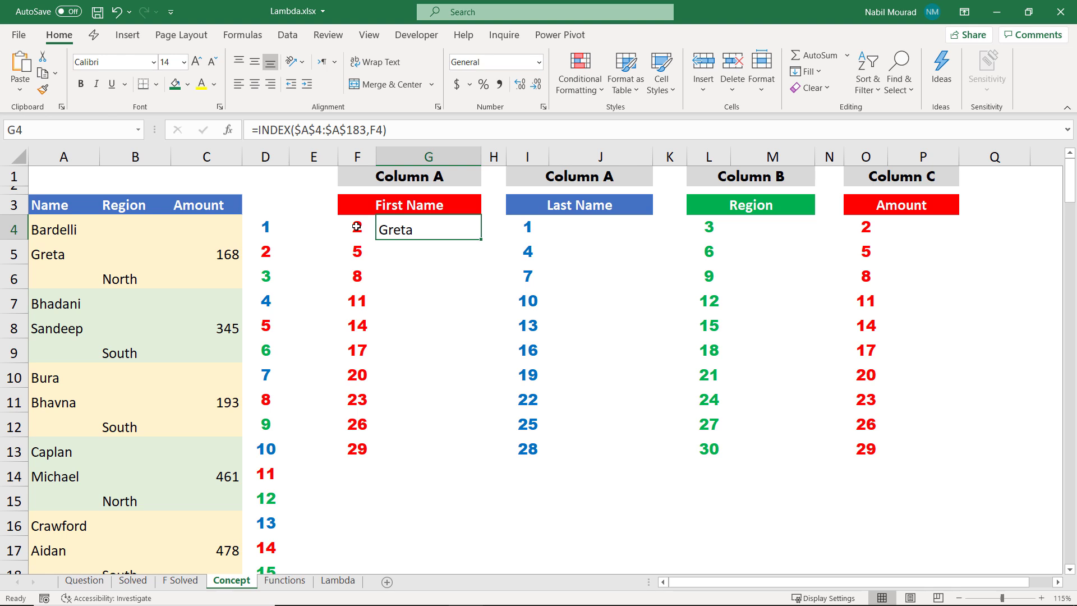
{"action": "left_click_drag", "start_coordinate": [482, 242], "coordinate": [463, 462]}
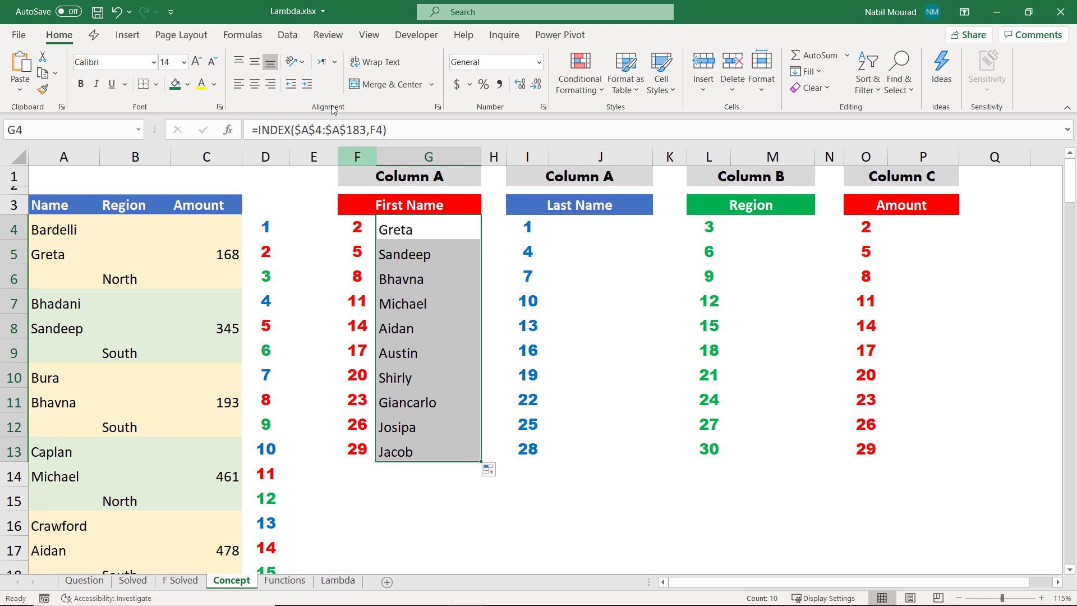
Copy the INDEX formula text from G4 and paste it unchanged into J4 under Last Name
{"action": "key", "text": "F2"}
{"action": "left_click_drag", "start_coordinate": [387, 126], "coordinate": [254, 123]}
{"action": "key", "text": "ctrl+c"}
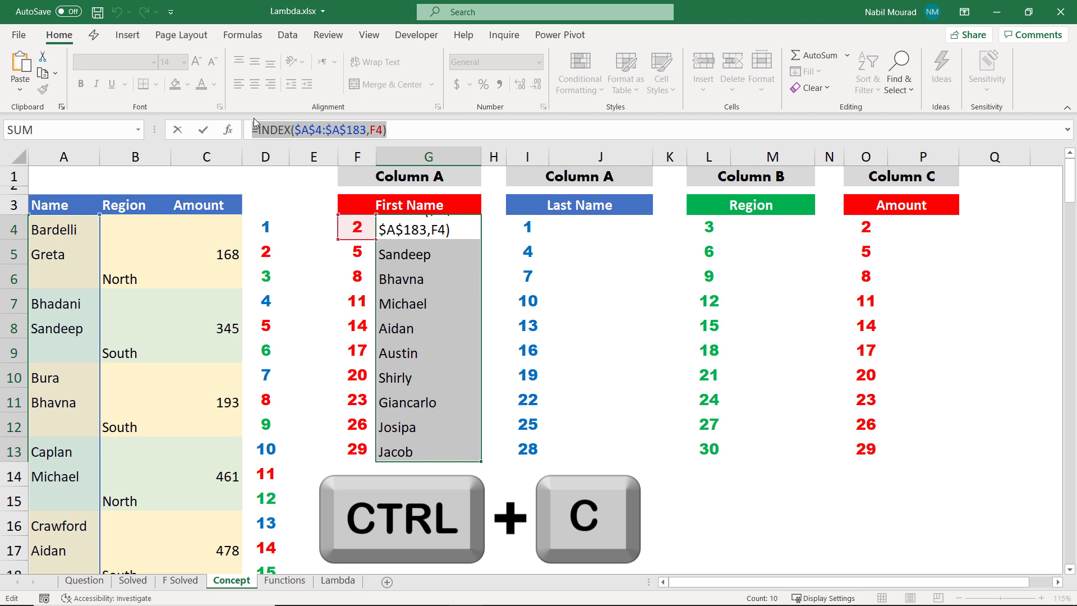
{"action": "key", "text": "Escape"}
{"action": "left_click", "coordinate": [598, 224]}
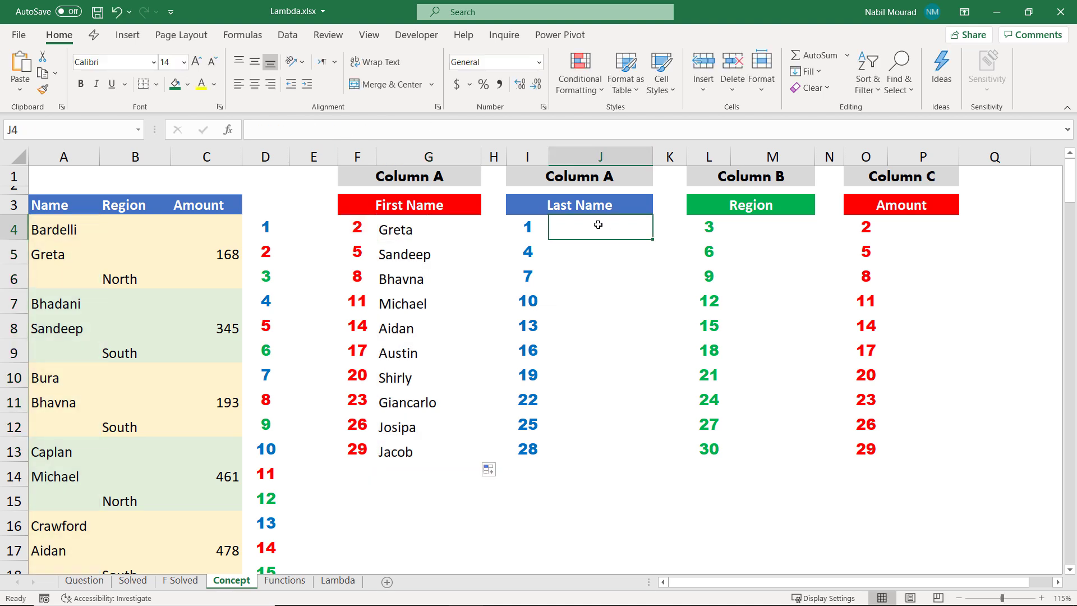
{"action": "key", "text": "ctrl+v"}
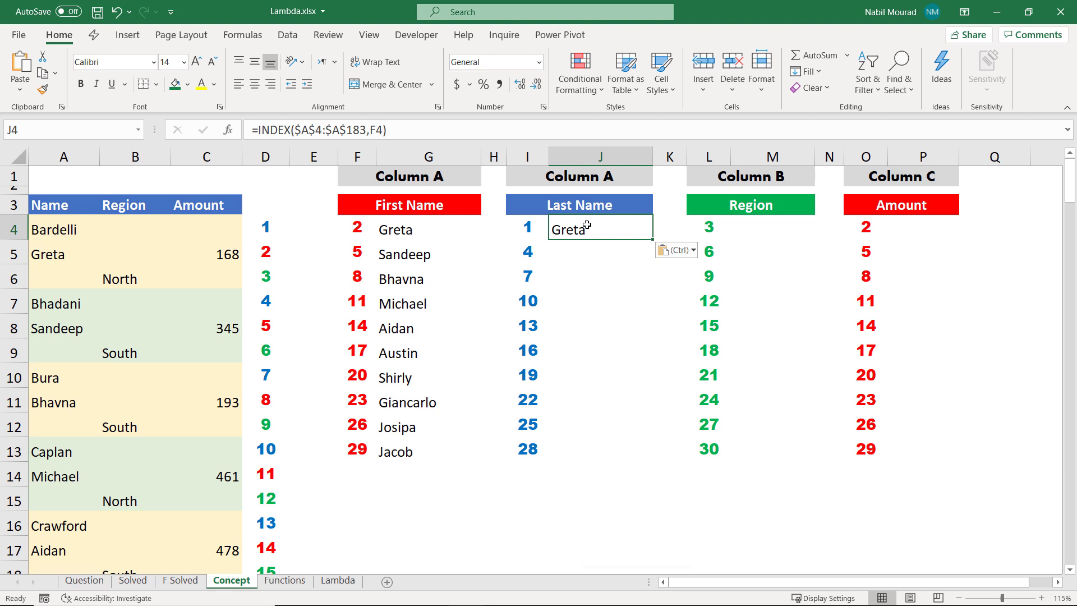
Change the row number reference in J4's INDEX formula to I4 and fill the formula down to J13
{"action": "key", "text": "F2"}
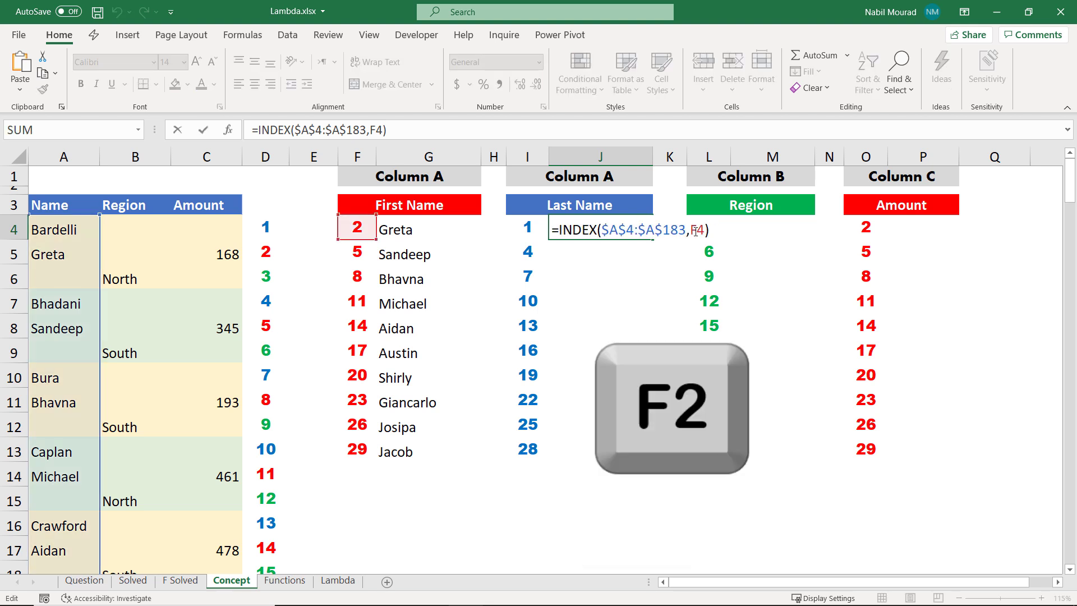
{"action": "double_click", "coordinate": [695, 231]}
{"action": "left_click", "coordinate": [528, 227]}
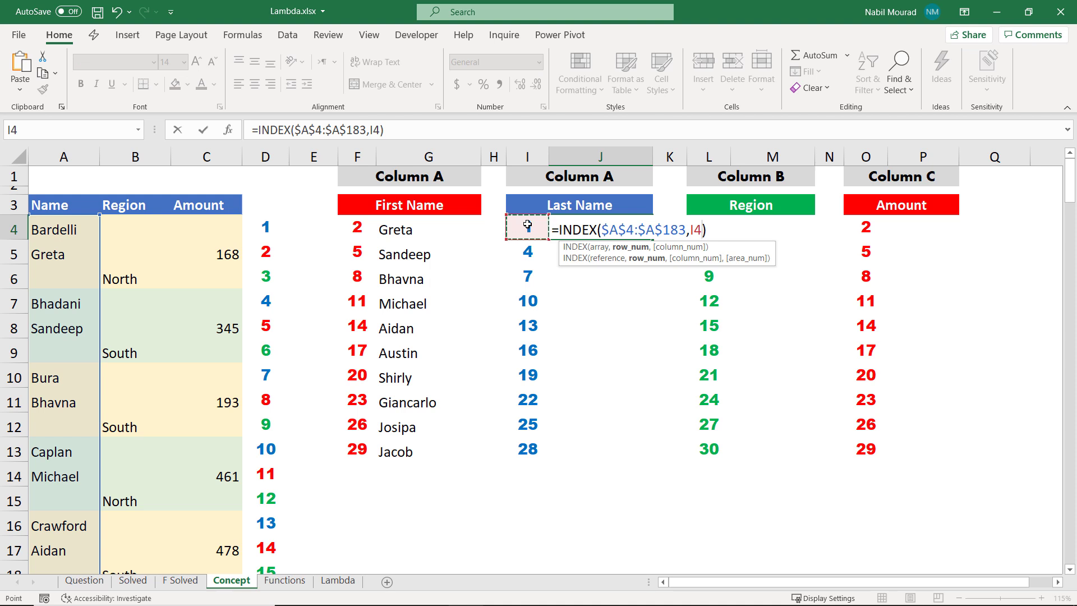
{"action": "key", "text": "ctrl+Return"}
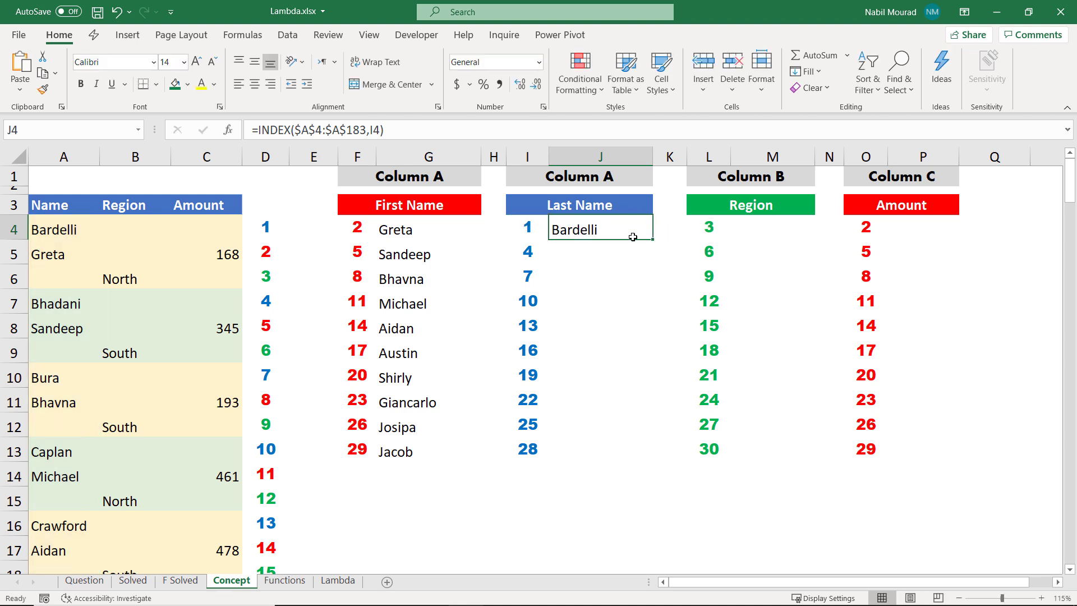
{"action": "left_click_drag", "start_coordinate": [653, 240], "coordinate": [606, 456]}
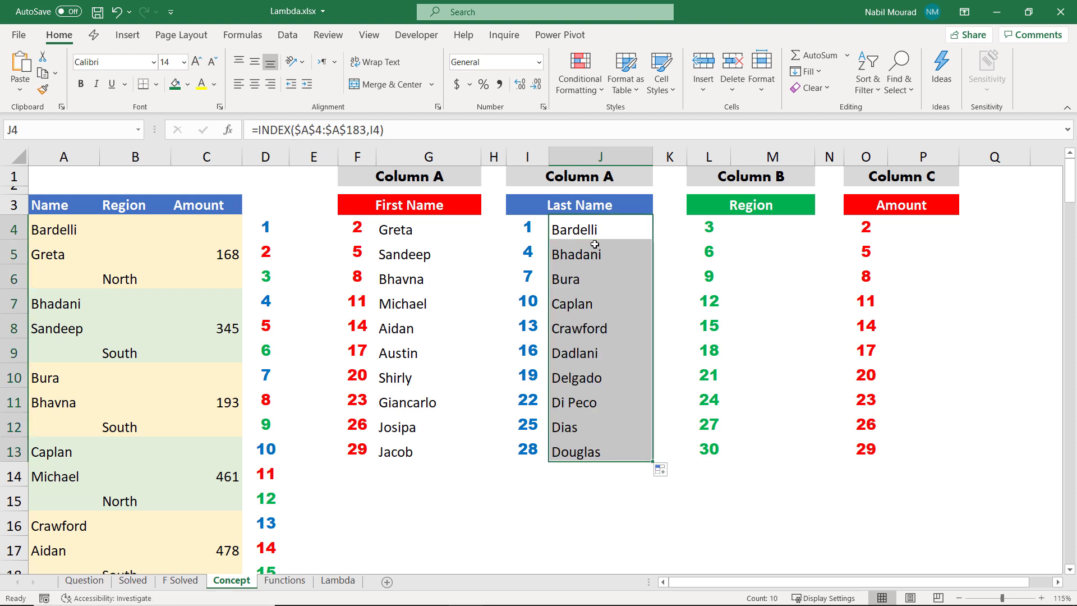
Paste the first-name INDEX formula text into M4 under Region and change its array to $B$4:$B$183
{"action": "left_click", "coordinate": [756, 222]}
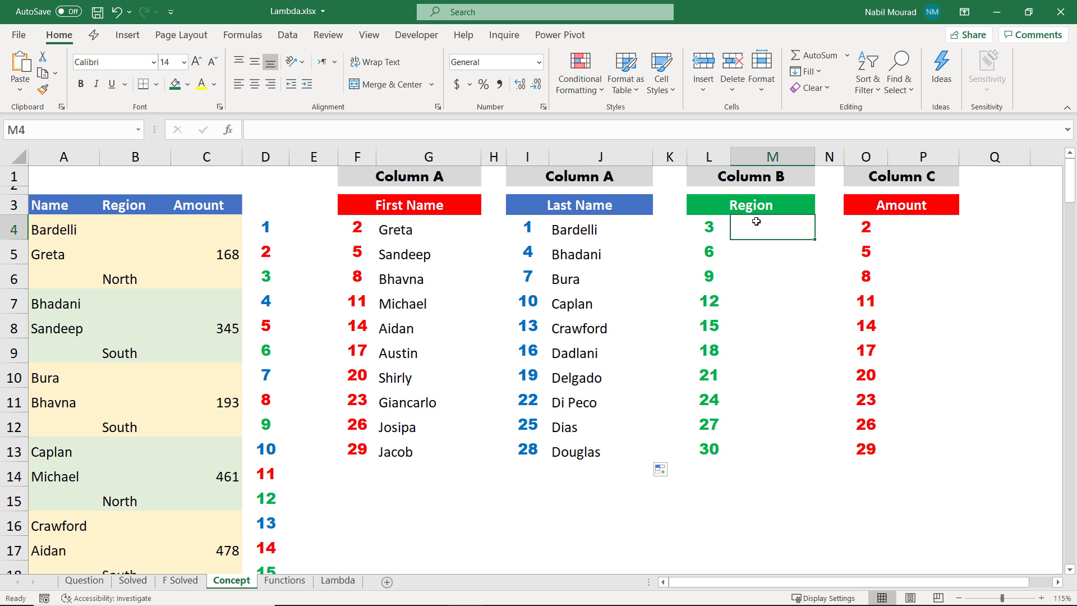
{"action": "type", "text": "=INDEX($A$4:$A$183,F4)"}
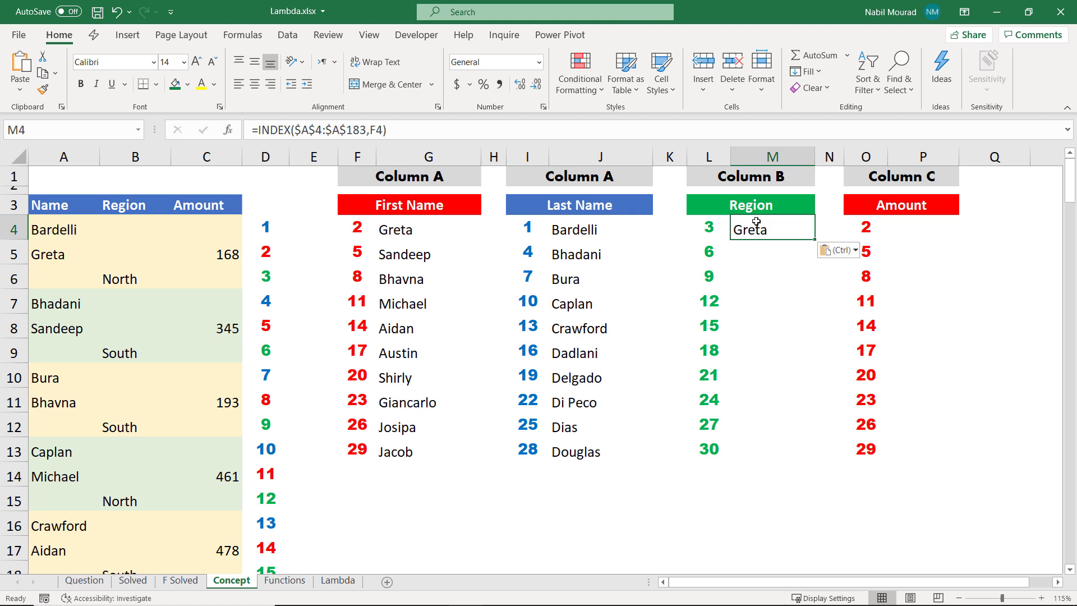
{"action": "double_click", "coordinate": [795, 230]}
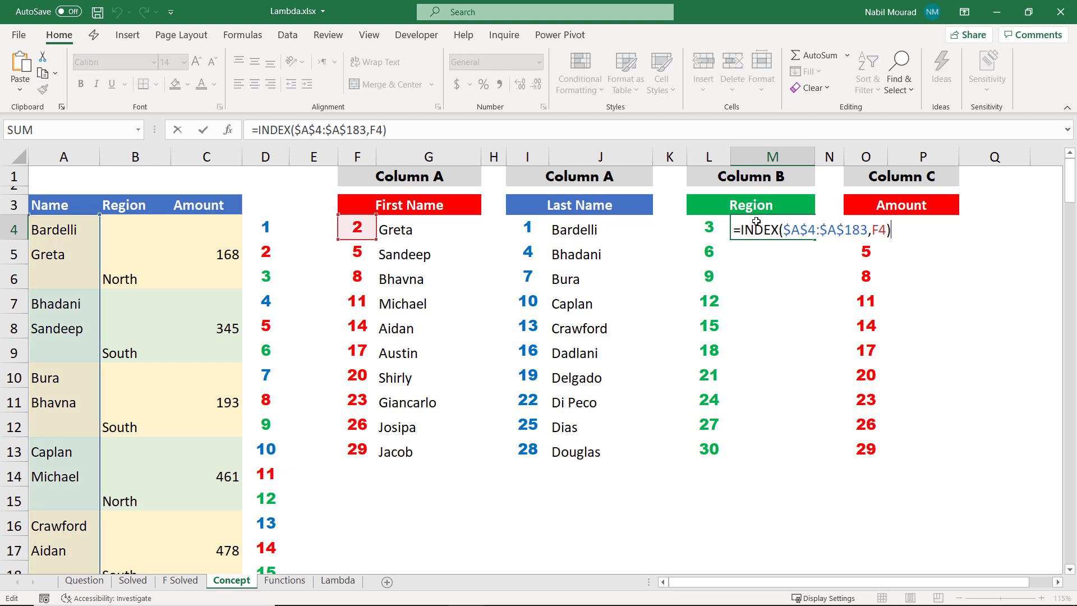
{"action": "left_click", "coordinate": [804, 231]}
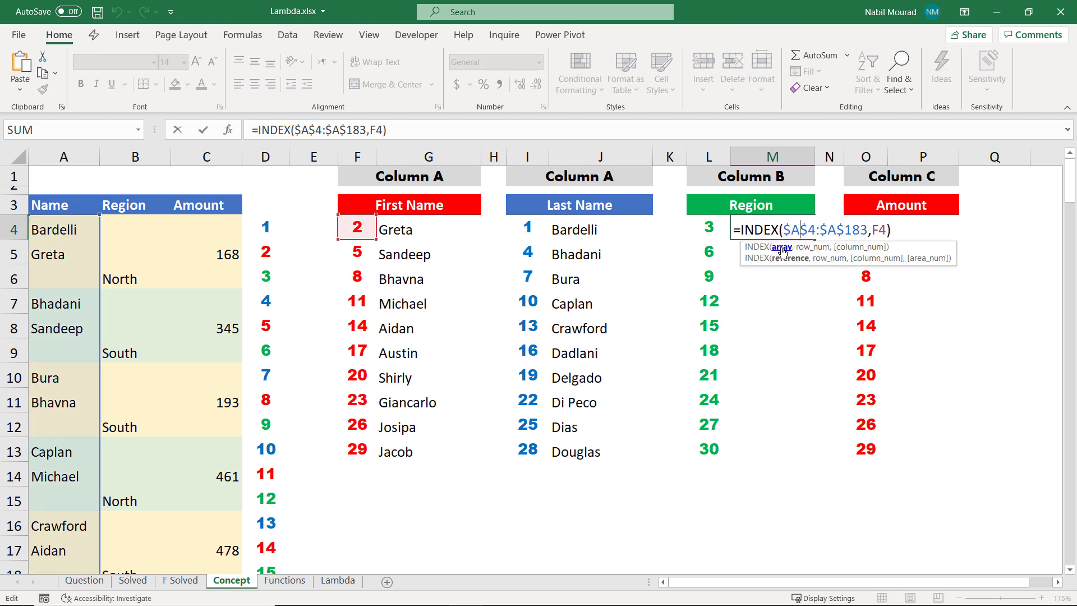
{"action": "left_click", "coordinate": [783, 247]}
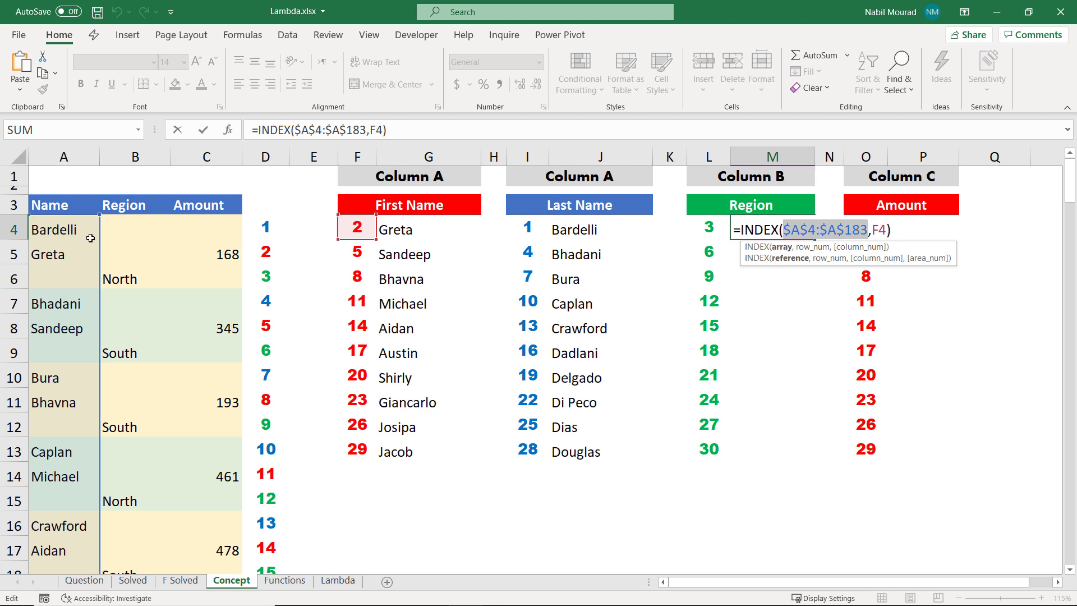
{"action": "left_click_drag", "start_coordinate": [99, 238], "coordinate": [128, 239]}
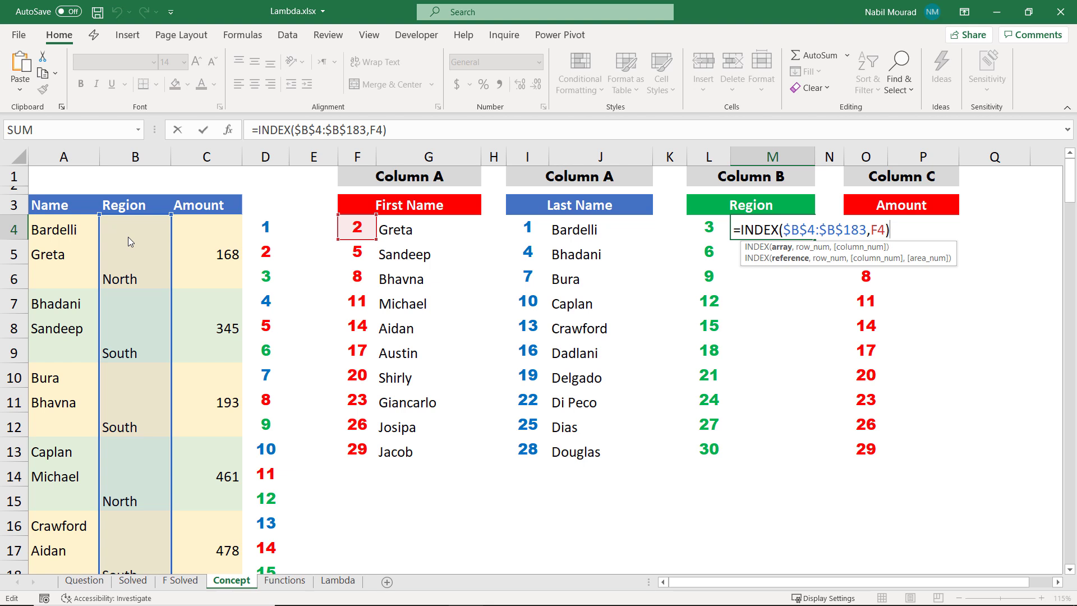
Change the row number reference in M4's INDEX formula to L4 and fill the formula down to M13
{"action": "double_click", "coordinate": [878, 230]}
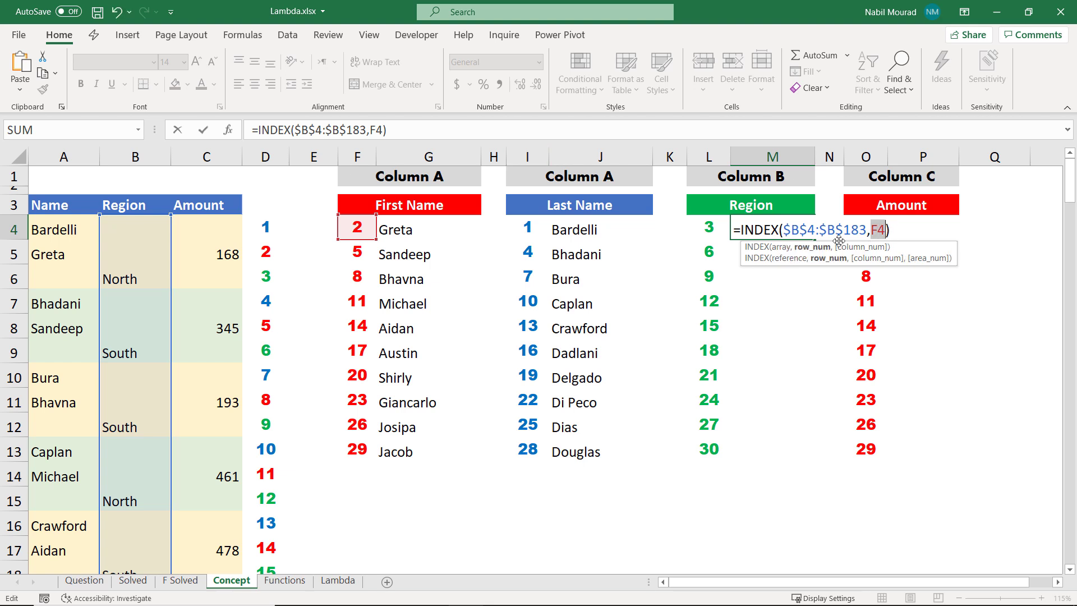
{"action": "left_click", "coordinate": [706, 224]}
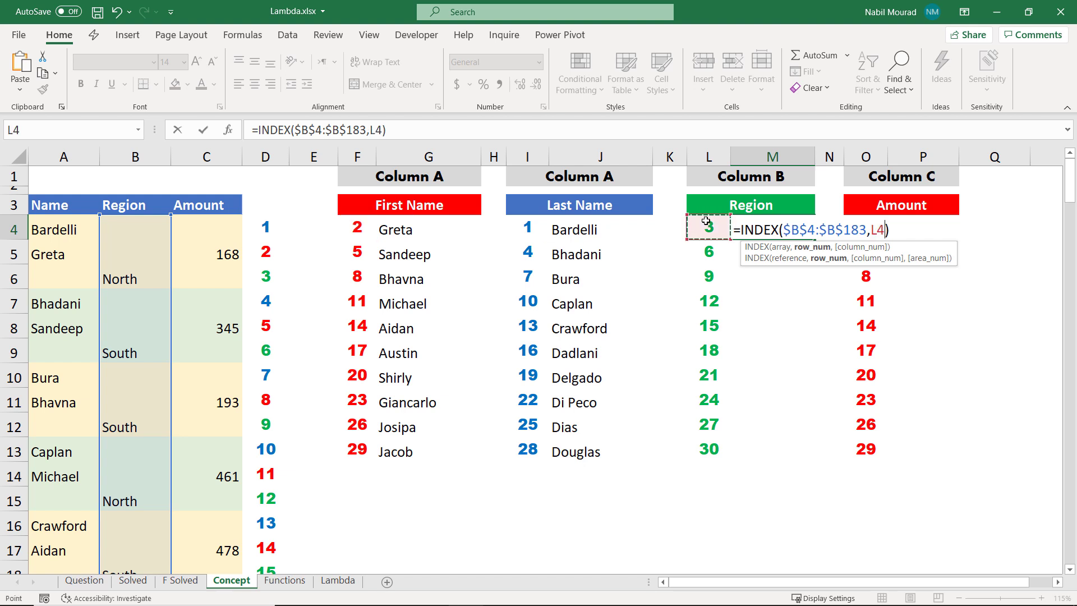
{"action": "key", "text": "ctrl+Return"}
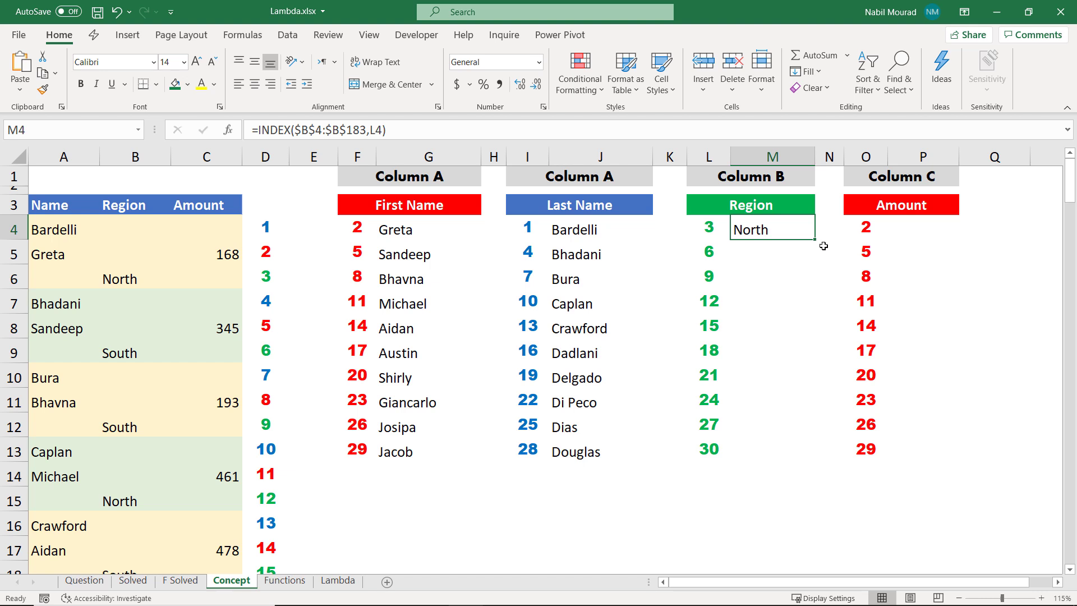
{"action": "left_click_drag", "start_coordinate": [814, 239], "coordinate": [795, 449]}
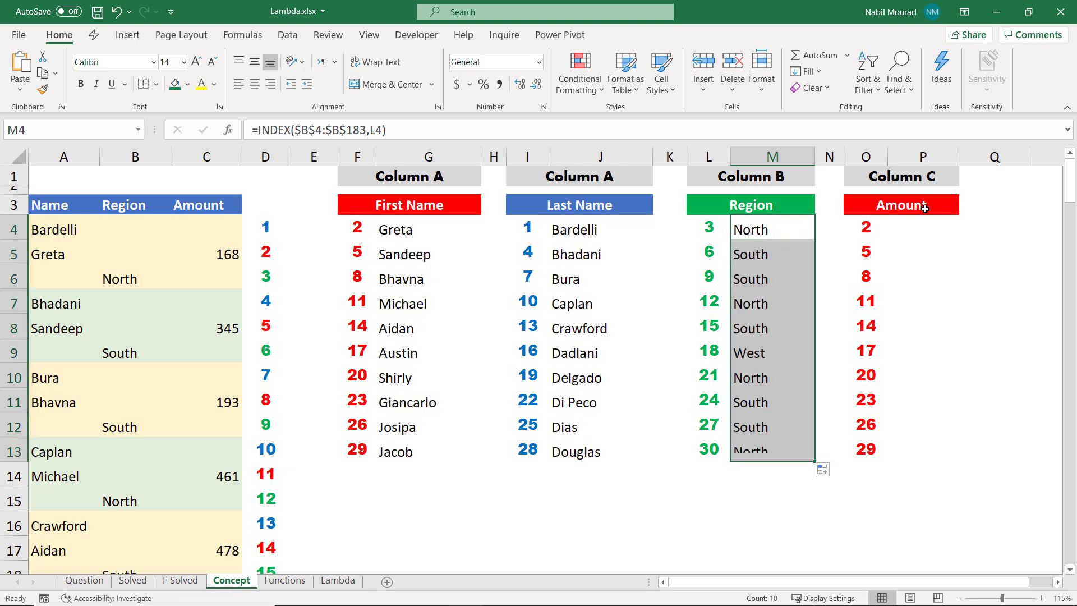
Paste the INDEX formula text into P4 under Amount, change its array to $C$4:$C$183 keeping row reference F4, and fill it down to P13
{"action": "left_click", "coordinate": [917, 229]}
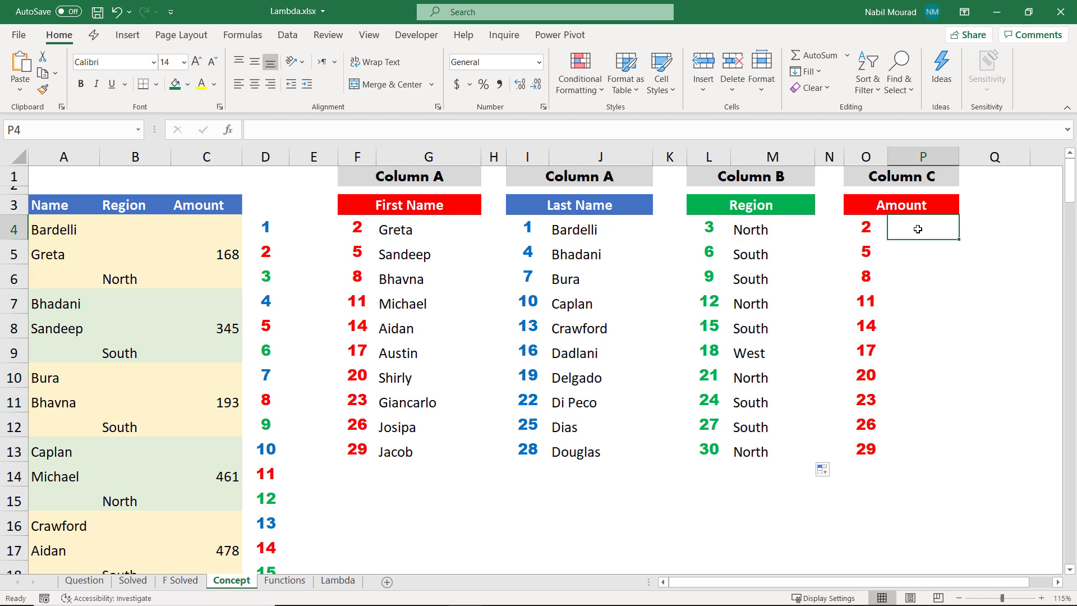
{"action": "type", "text": "=INDEX($A$4:$A$183,F4)"}
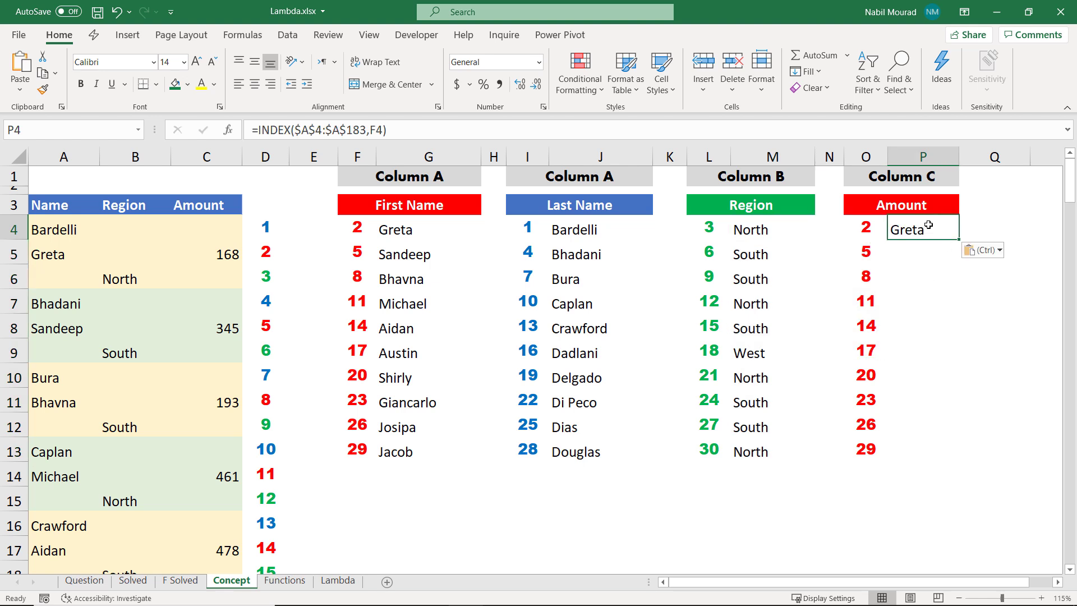
{"action": "key", "text": "F2"}
{"action": "left_click", "coordinate": [1037, 227]}
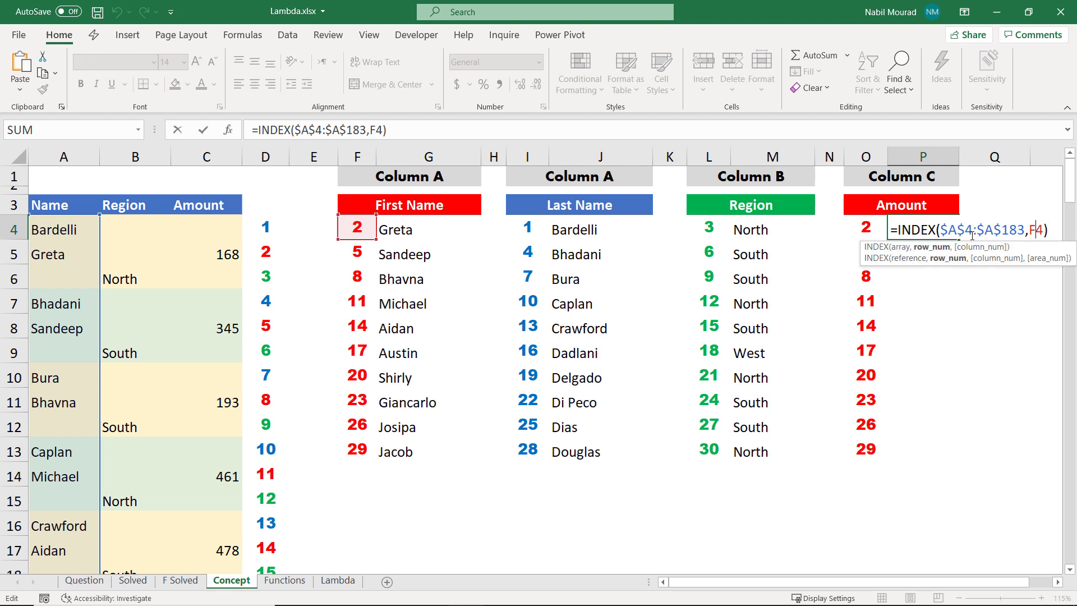
{"action": "left_click", "coordinate": [955, 232]}
{"action": "left_click_drag", "start_coordinate": [101, 240], "coordinate": [183, 232]}
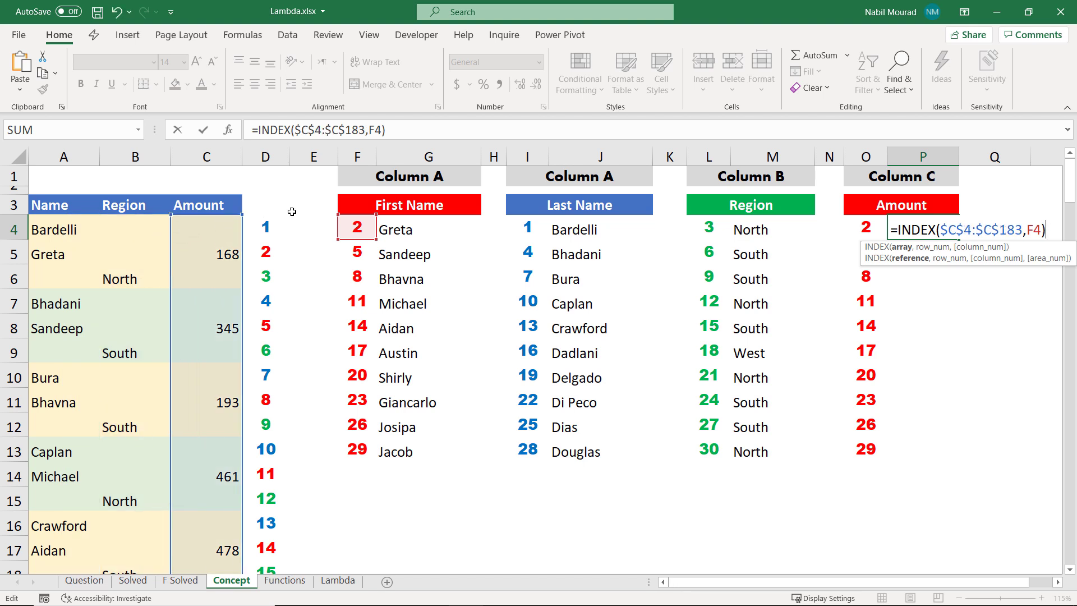
{"action": "key", "text": "Return"}
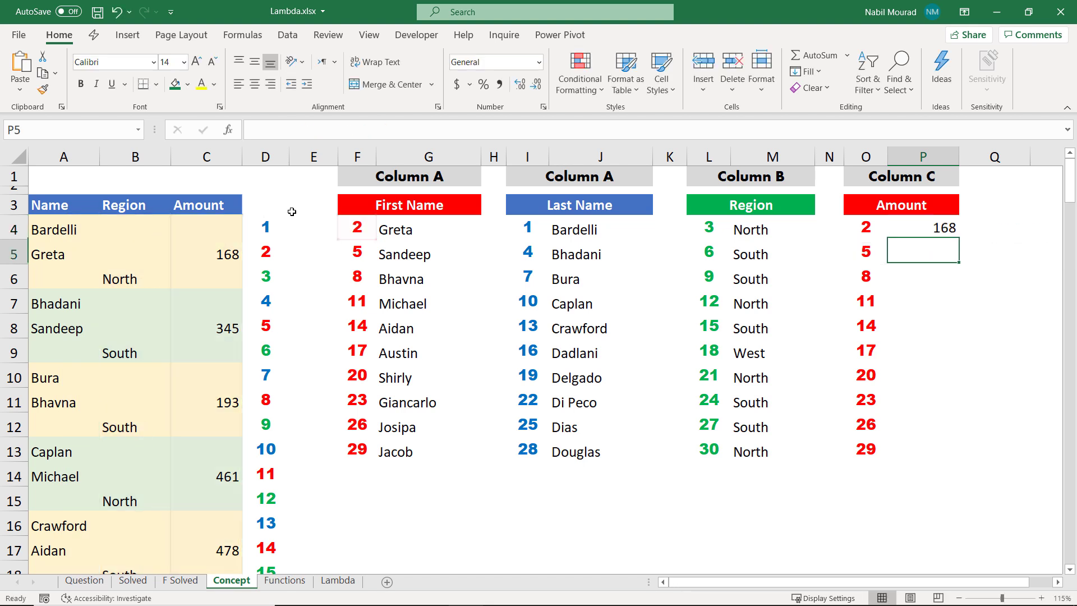
{"action": "left_click", "coordinate": [910, 232]}
{"action": "left_click_drag", "start_coordinate": [959, 249], "coordinate": [953, 455]}
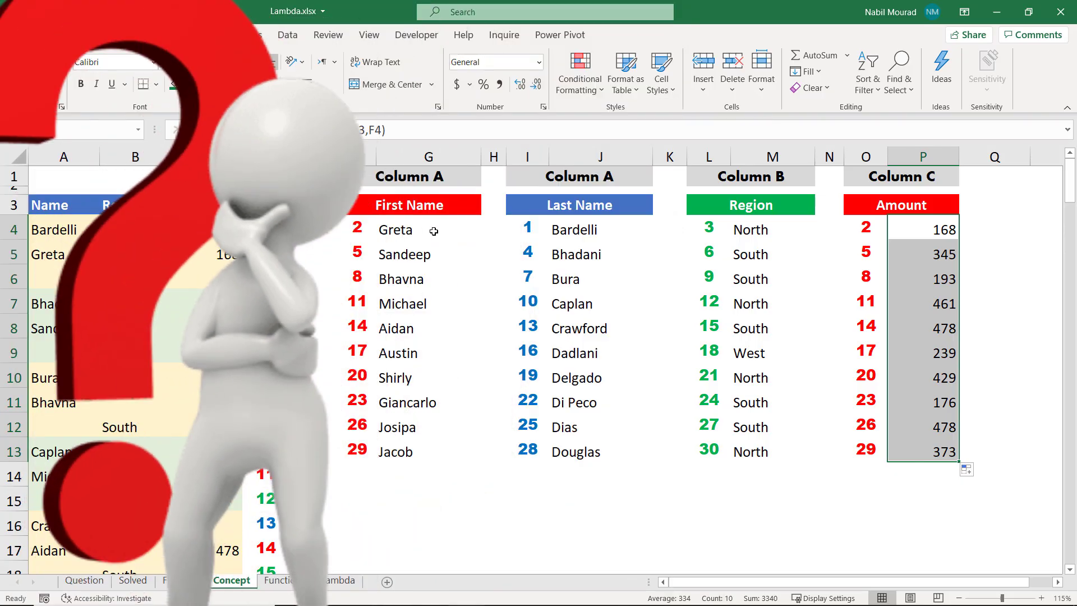
{"action": "left_click", "coordinate": [429, 230]}
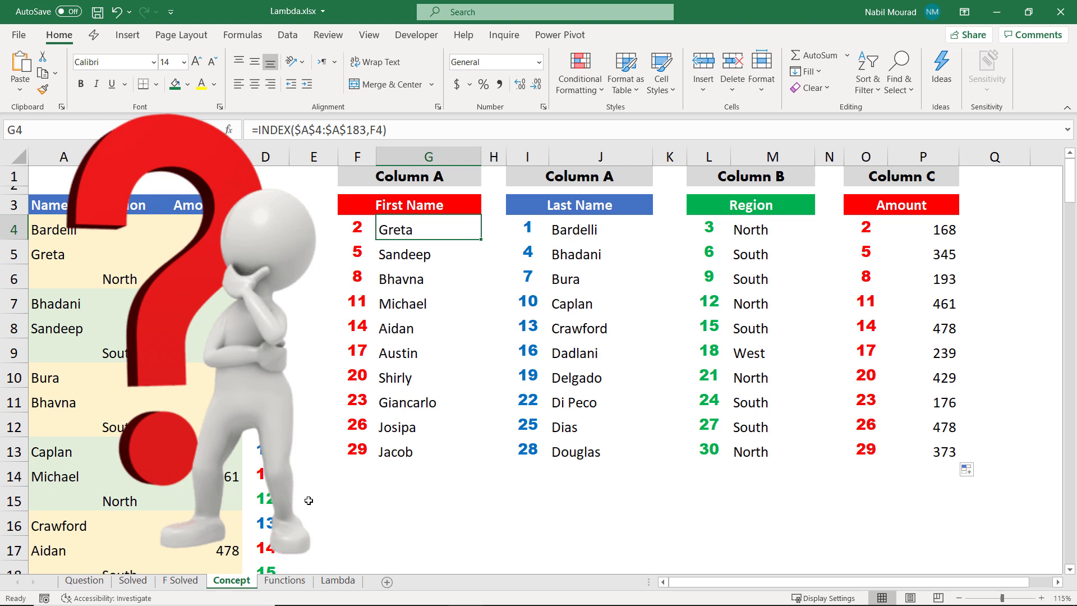
On the Functions sheet, enter =COUNTA($A:$A) in F4 under First Name
{"action": "left_click", "coordinate": [273, 581]}
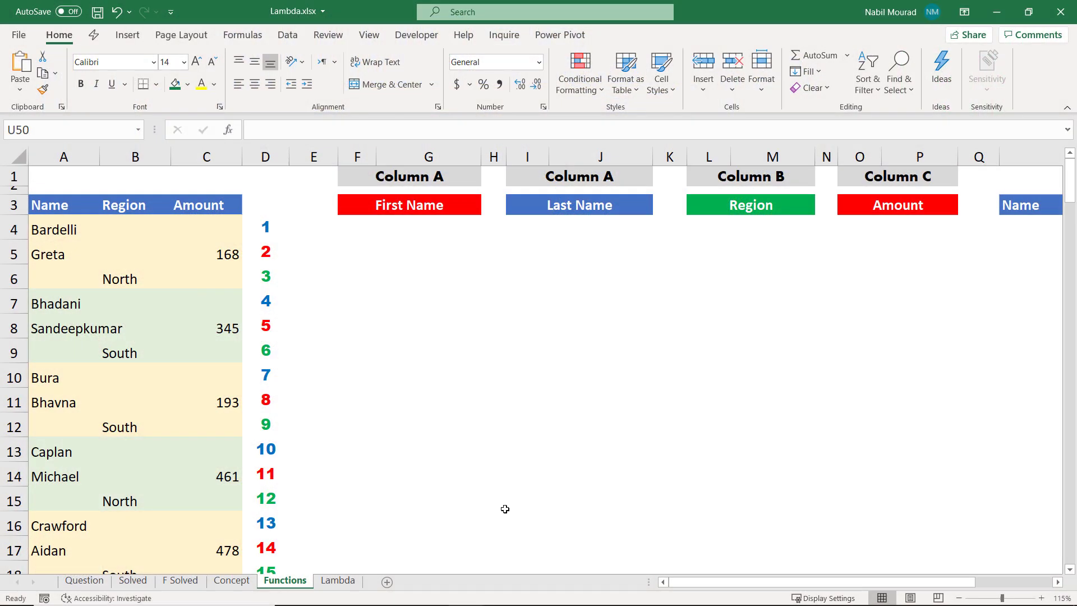
{"action": "left_click", "coordinate": [356, 225]}
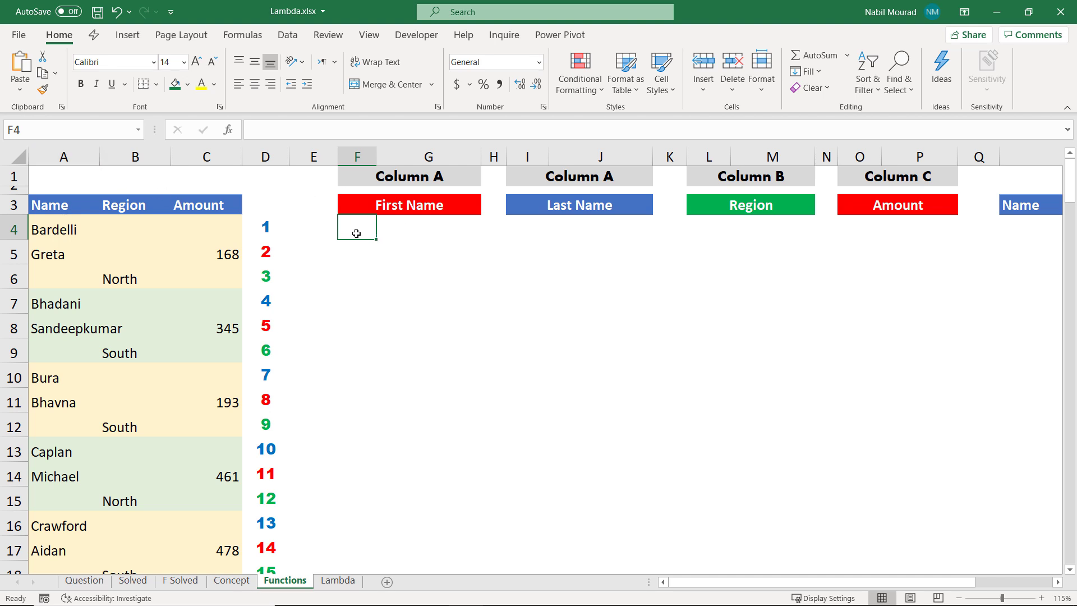
{"action": "type", "text": "="}
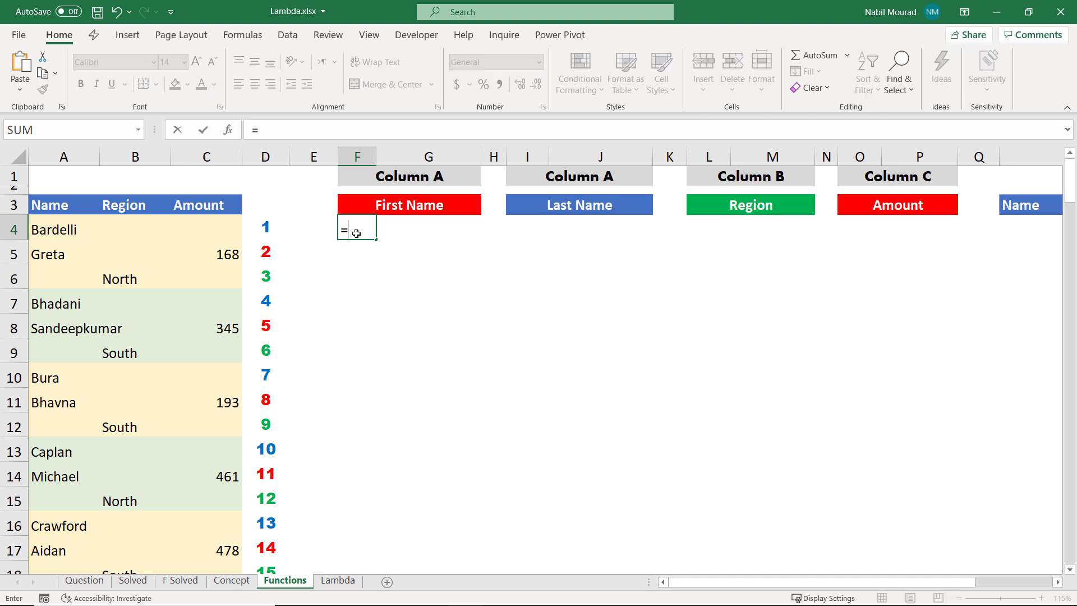
{"action": "type", "text": "counta"}
{"action": "key", "text": "Tab"}
{"action": "left_click", "coordinate": [75, 147]}
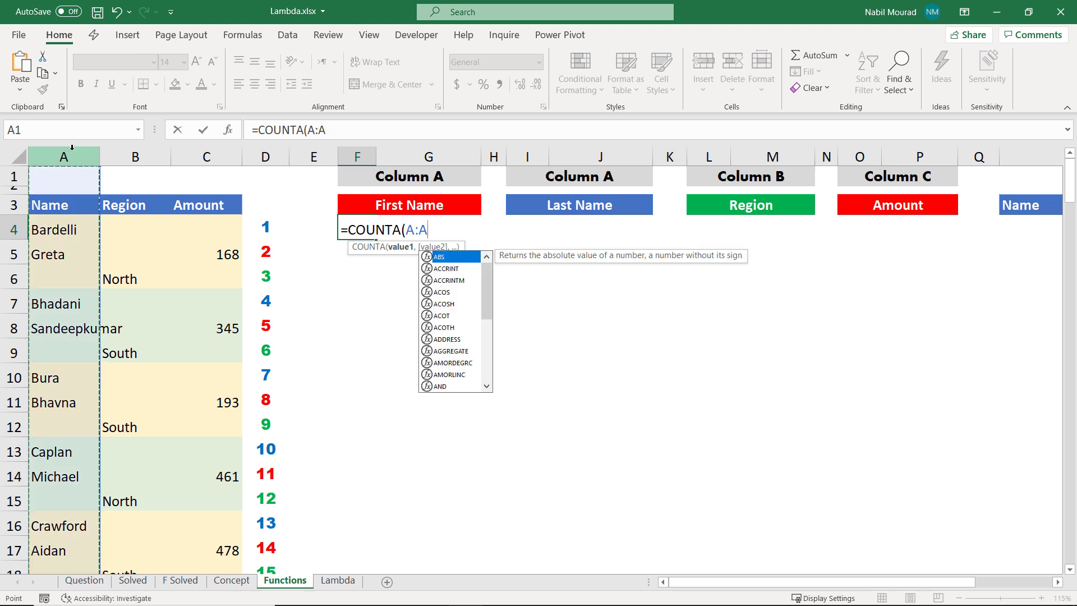
{"action": "key", "text": "F4"}
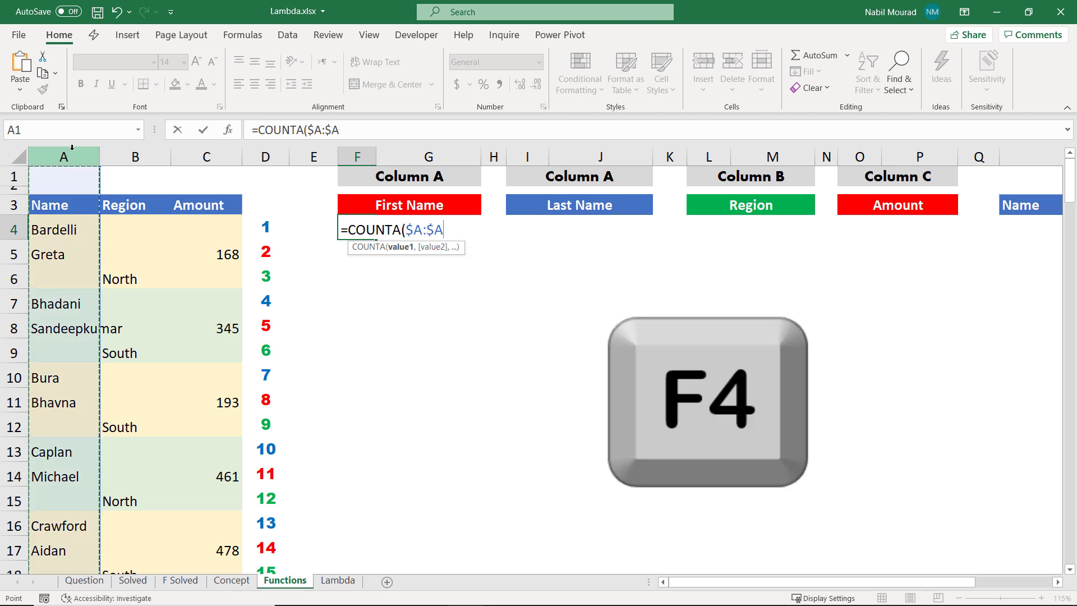
{"action": "type", "text": ")"}
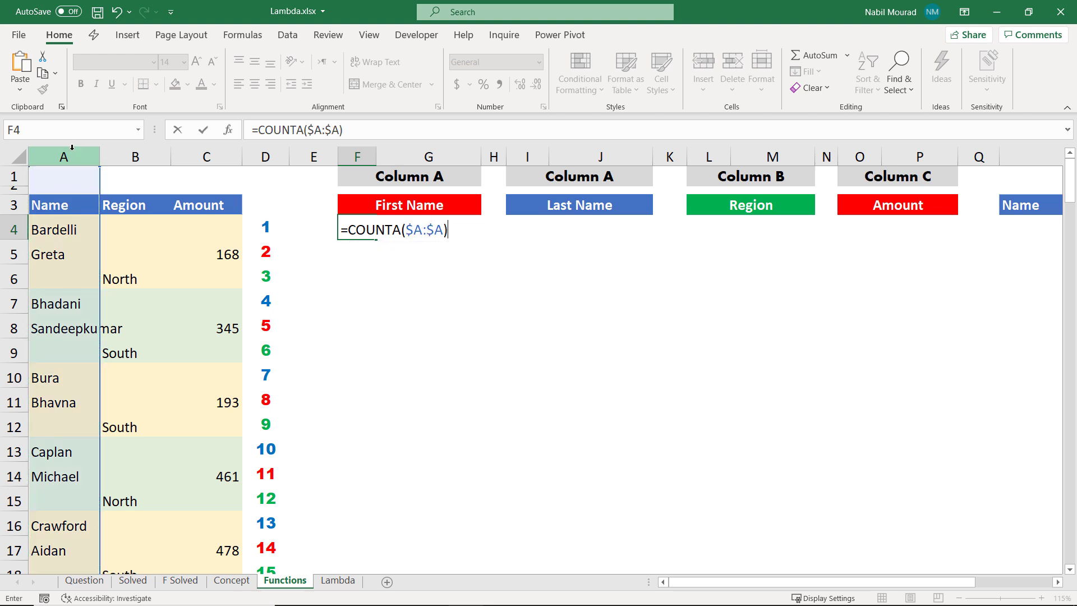
{"action": "key", "text": "Return"}
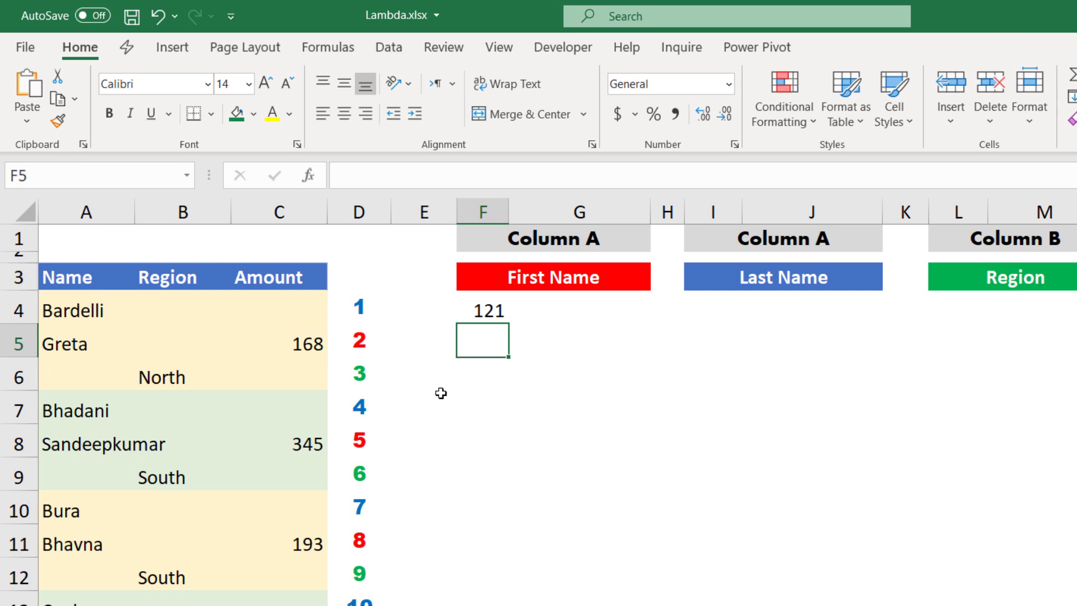
Subtract 1 from the COUNTA result in F4 so the formula reads =COUNTA($A:$A)-1
{"action": "left_click", "coordinate": [470, 311]}
{"action": "key", "text": "F2"}
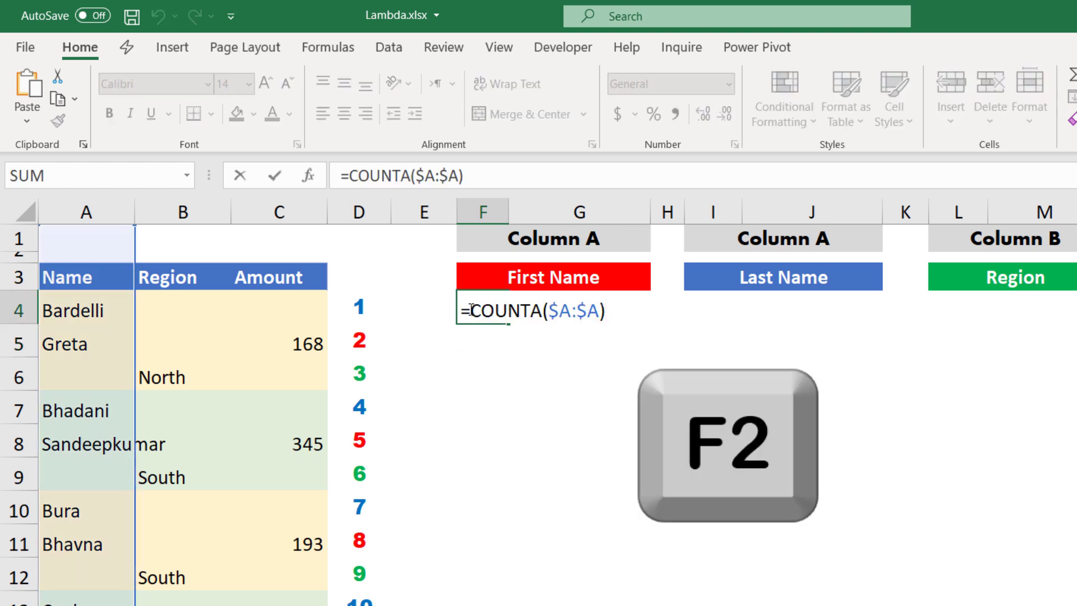
{"action": "type", "text": "-"}
{"action": "type", "text": "1"}
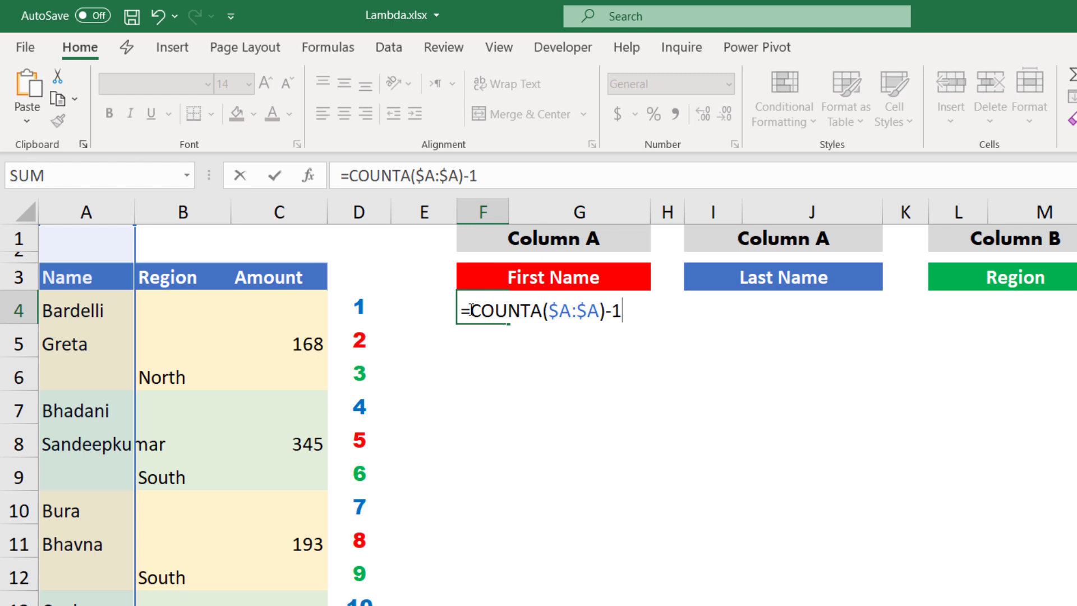
{"action": "key", "text": "Return"}
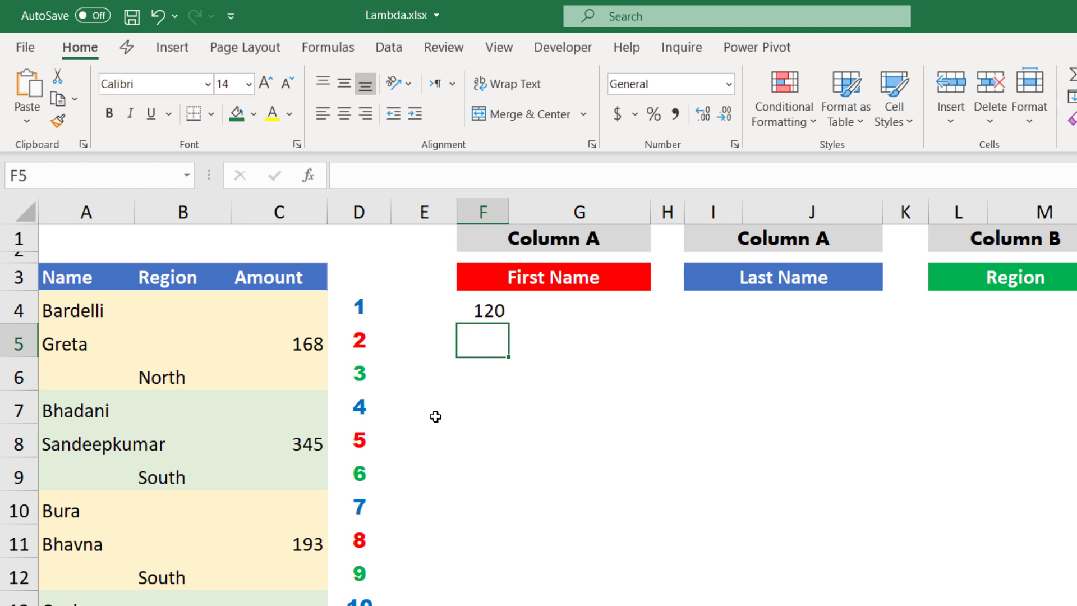
Wrap F4's formula in QUOTIENT with denominator 2, giving =QUOTIENT(COUNTA($A:$A)-1,2)
{"action": "left_click", "coordinate": [478, 309]}
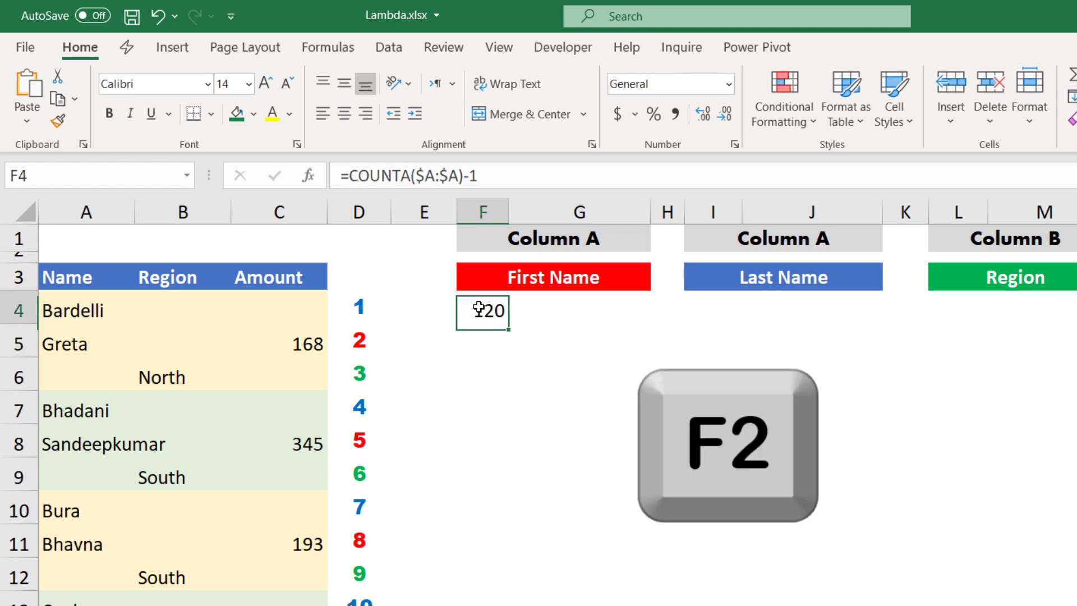
{"action": "key", "text": "F2"}
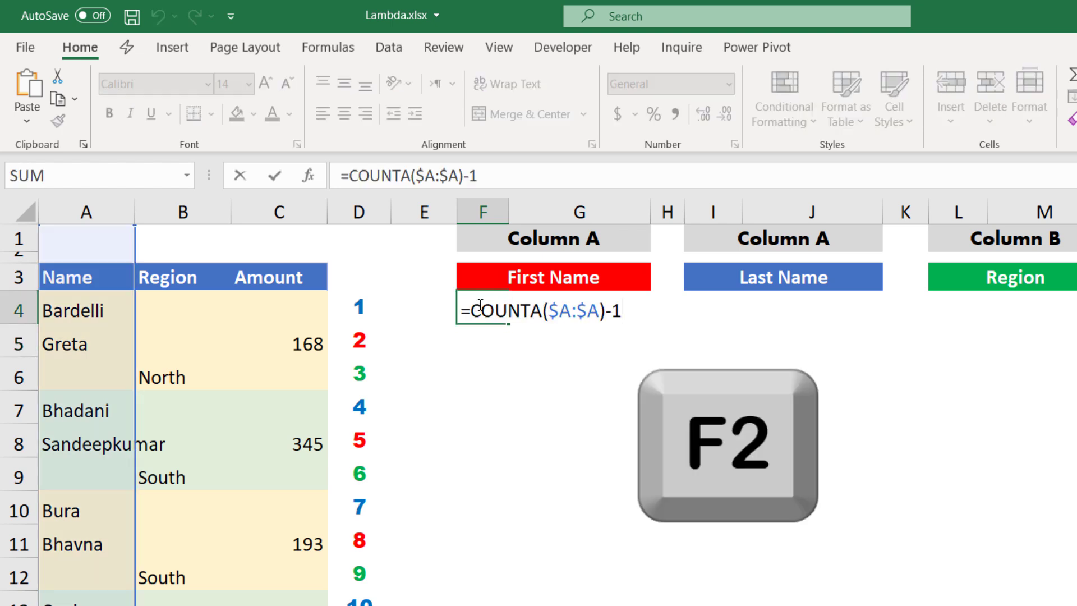
{"action": "key", "text": "Escape"}
{"action": "key", "text": "F2"}
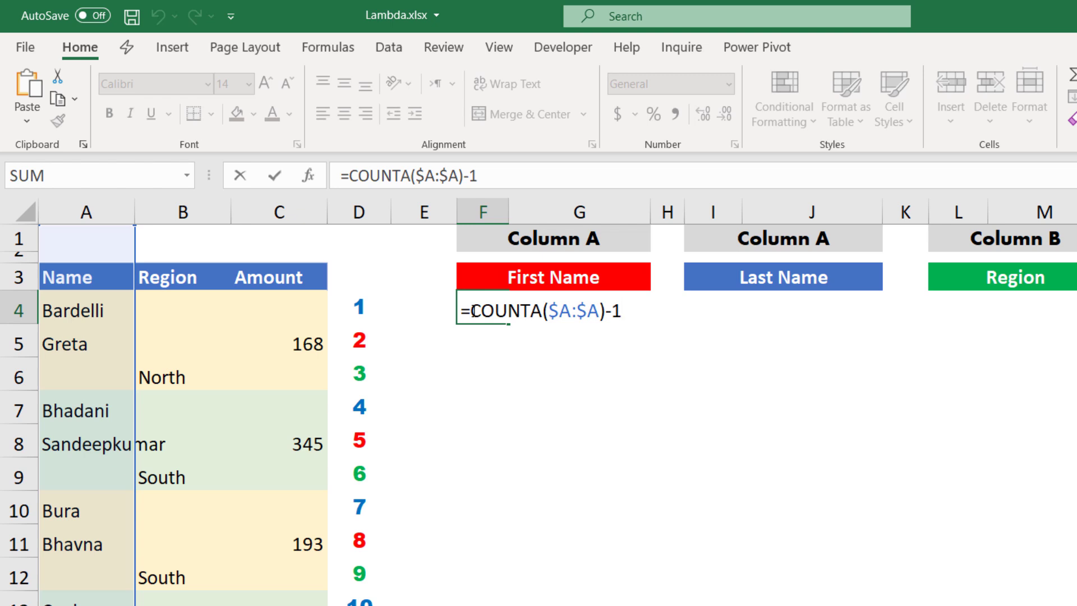
{"action": "left_click", "coordinate": [473, 310]}
{"action": "type", "text": "quotient"}
{"action": "key", "text": "Tab"}
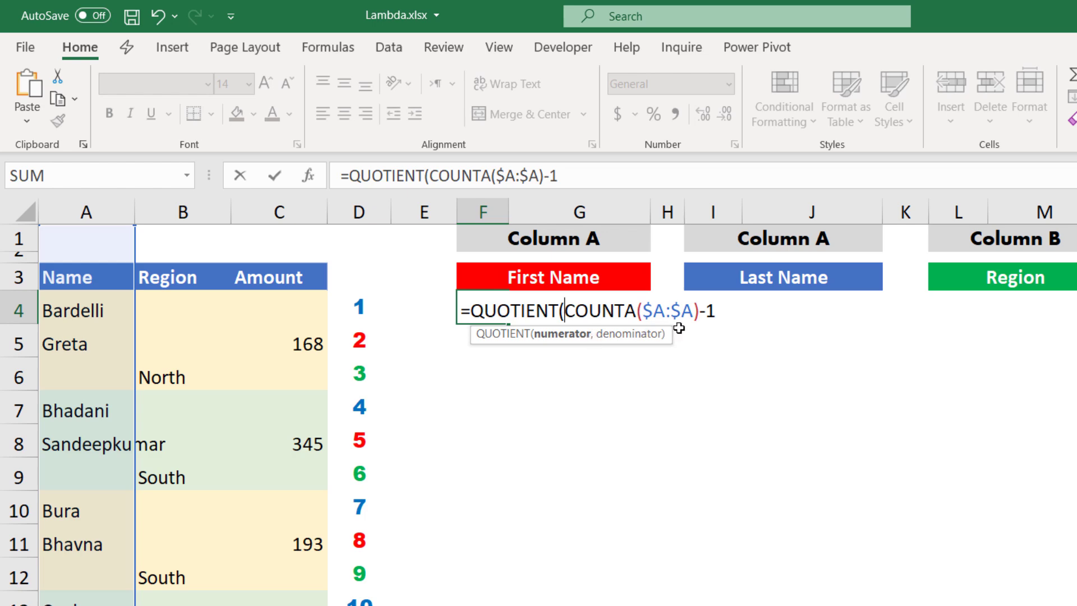
{"action": "left_click", "coordinate": [718, 312]}
{"action": "type", "text": ","}
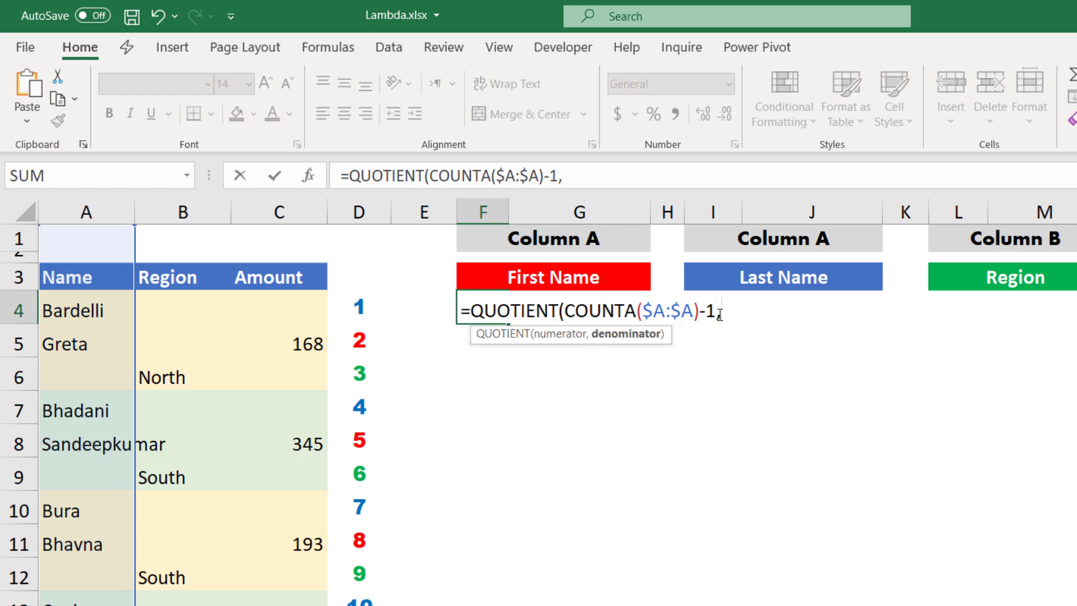
{"action": "type", "text": "2)"}
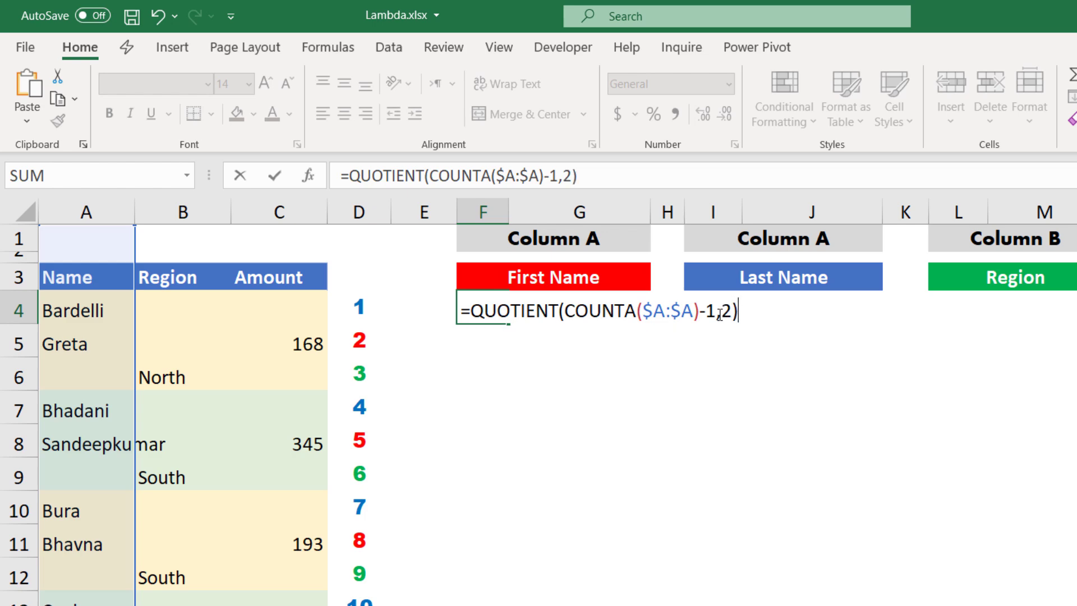
{"action": "key", "text": "Return"}
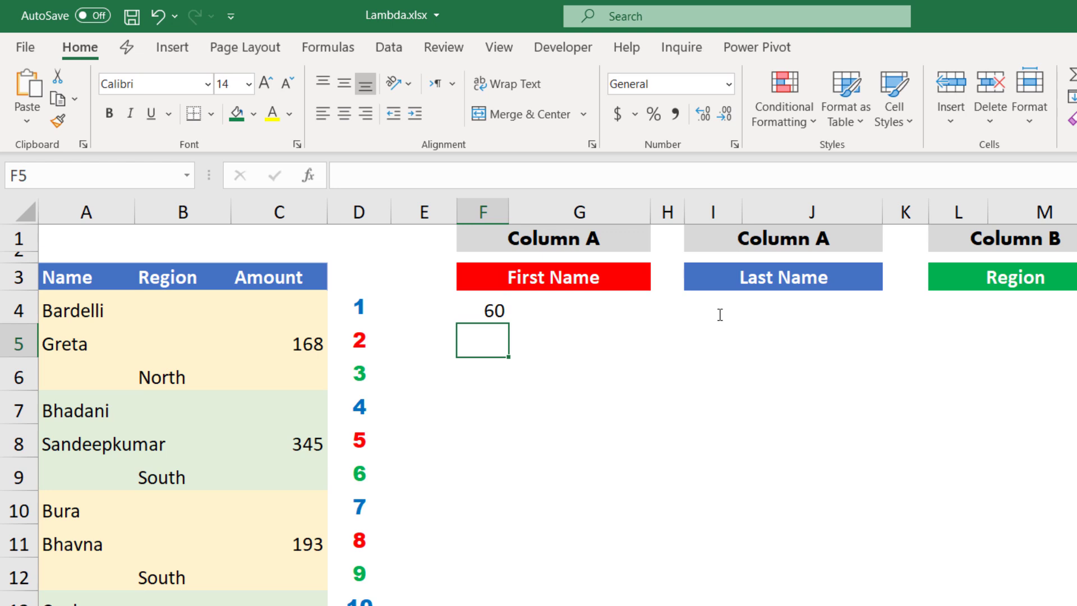
{"action": "key", "text": "Up"}
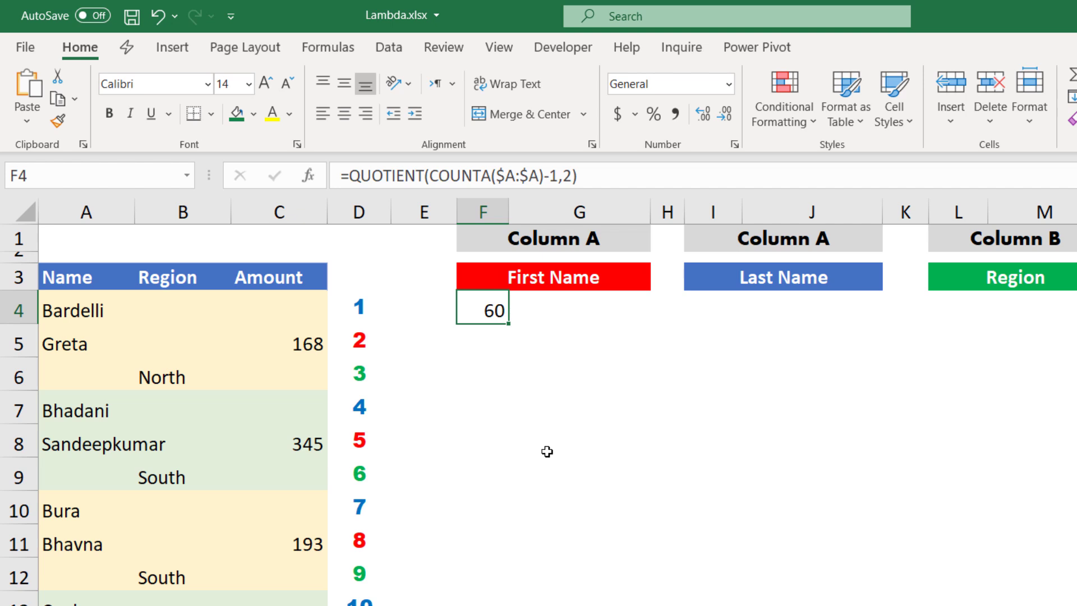
Wrap F4's formula in SEQUENCE with 1 column, start 2 and step 3, giving =SEQUENCE(QUOTIENT(COUNTA($A:$A)-1,2),1,2,3)
{"action": "key", "text": "F2"}
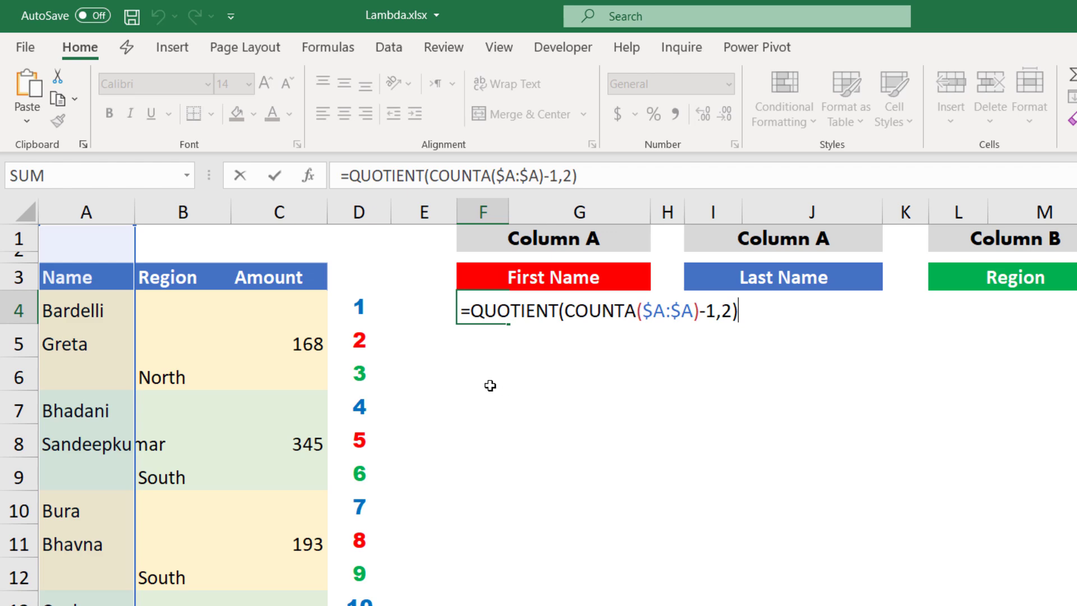
{"action": "left_click", "coordinate": [471, 297]}
{"action": "type", "text": "seq"}
{"action": "key", "text": "Tab"}
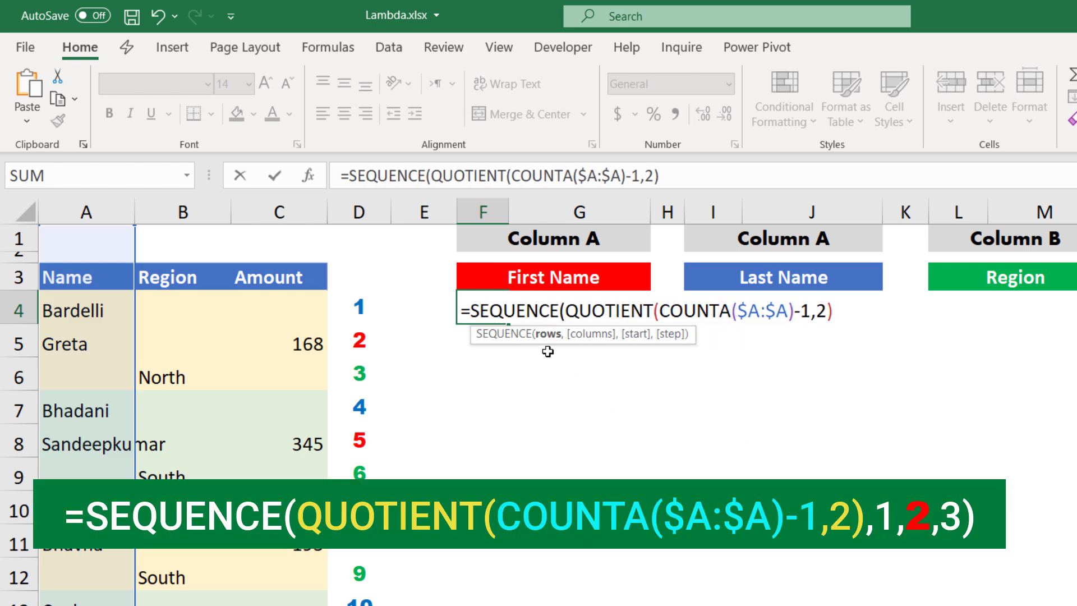
{"action": "left_click", "coordinate": [842, 310]}
{"action": "type", "text": ","}
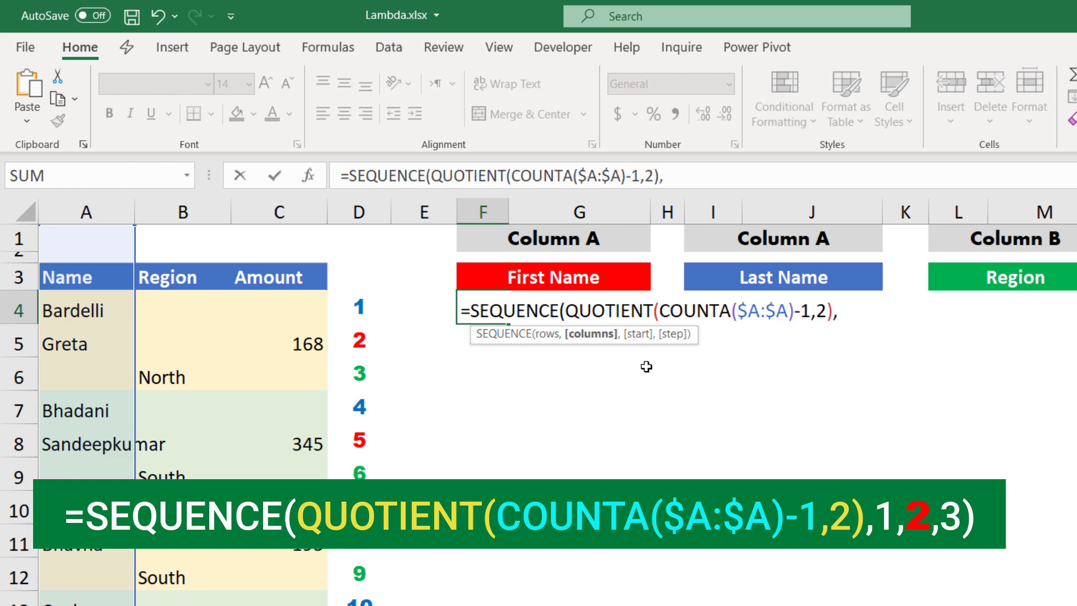
{"action": "type", "text": "1,"}
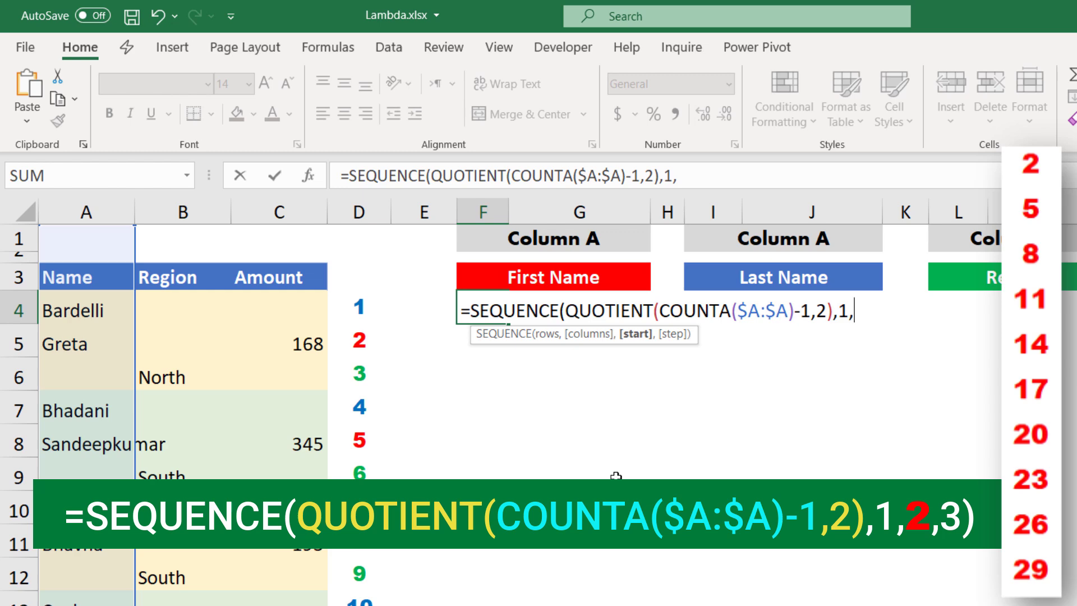
{"action": "type", "text": "2"}
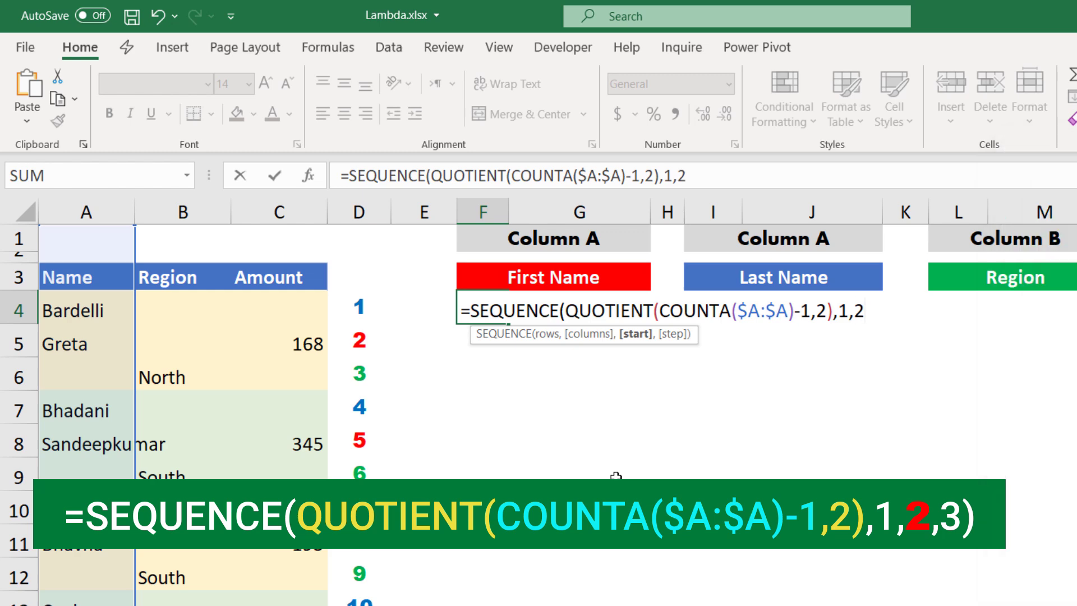
{"action": "type", "text": ","}
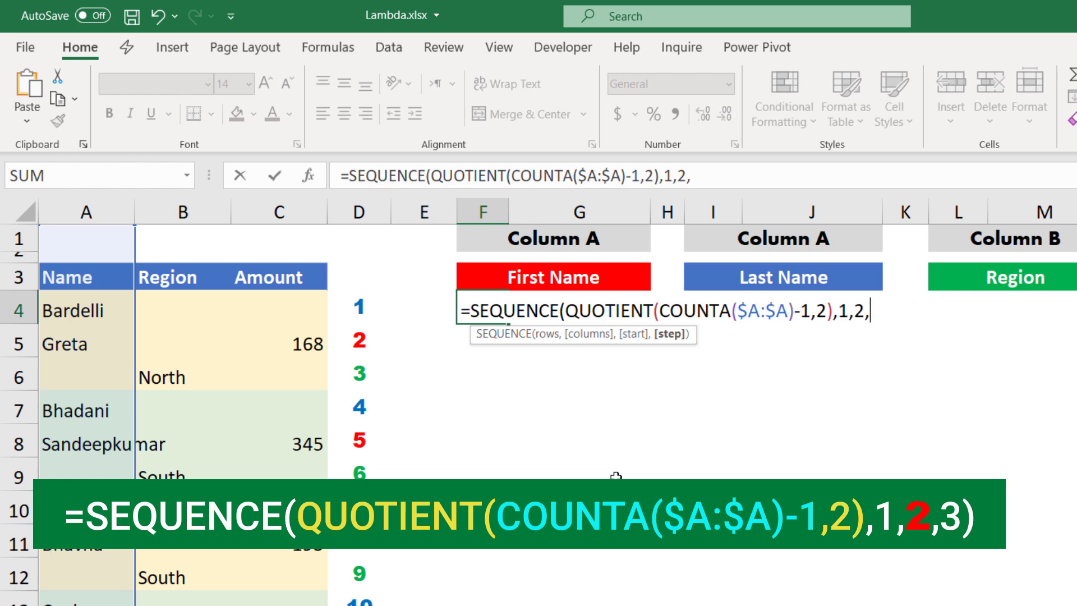
{"action": "type", "text": "3)"}
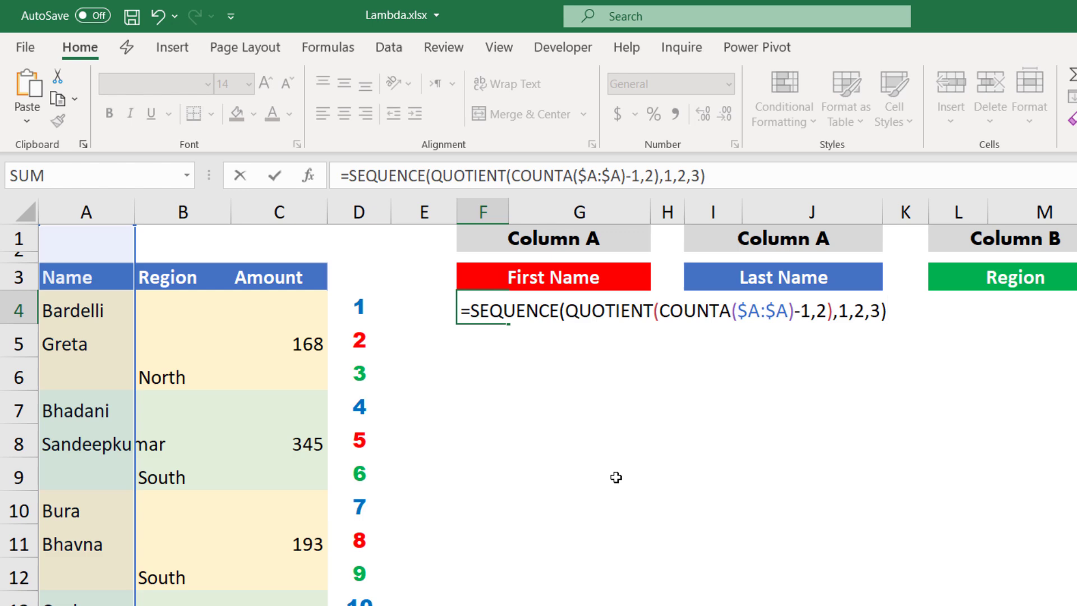
{"action": "key", "text": "Return"}
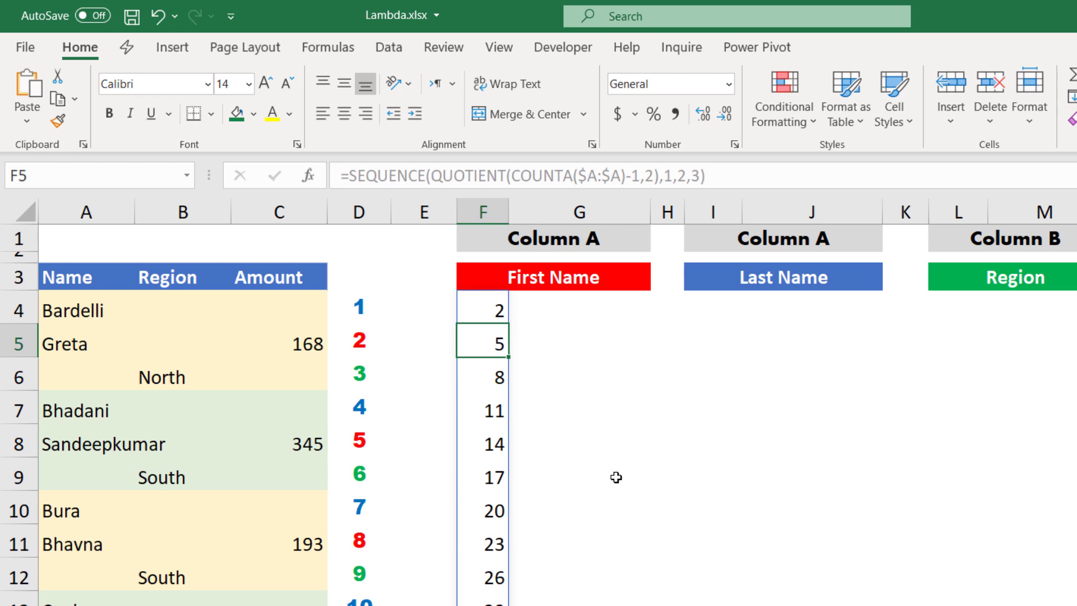
Copy F4's SEQUENCE formula text into I4 under Last Name and set its start argument to 1
{"action": "left_click", "coordinate": [483, 308]}
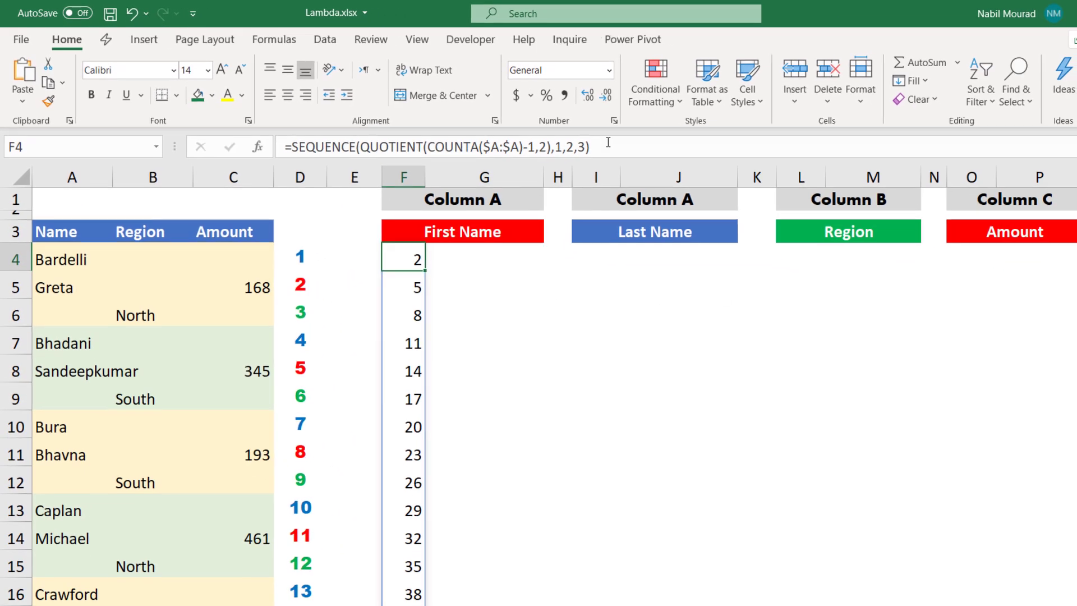
{"action": "left_click_drag", "start_coordinate": [591, 147], "coordinate": [277, 146]}
{"action": "key", "text": "ctrl+c"}
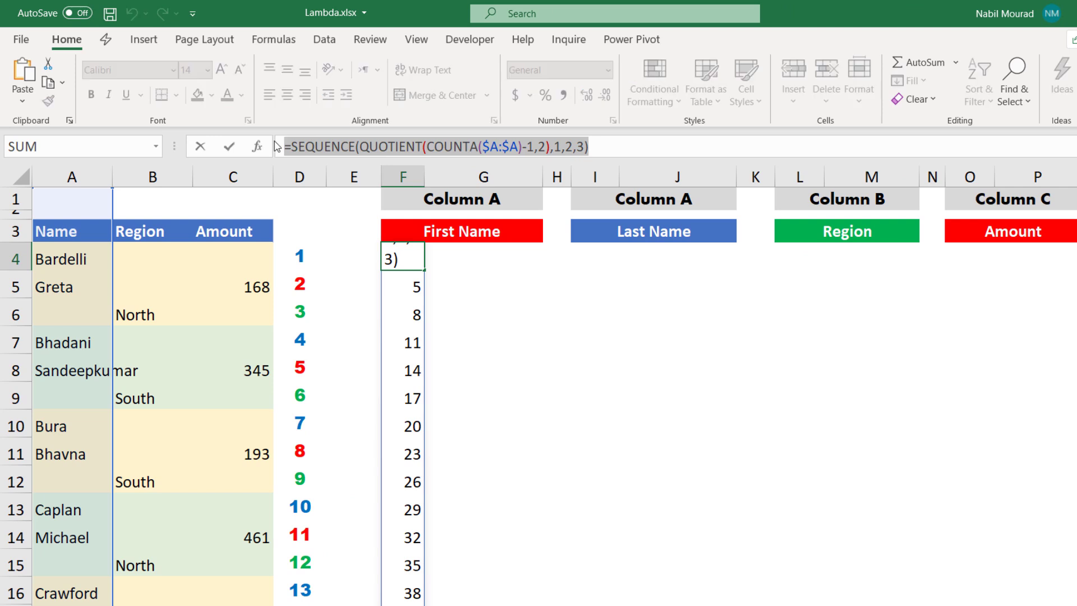
{"action": "key", "text": "Escape"}
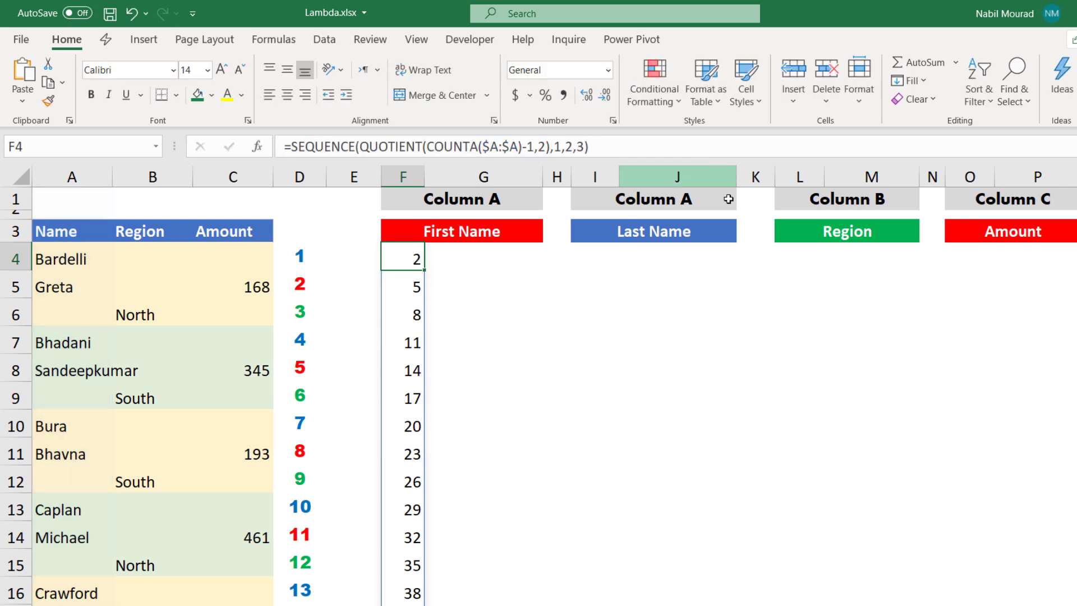
{"action": "left_click", "coordinate": [588, 259]}
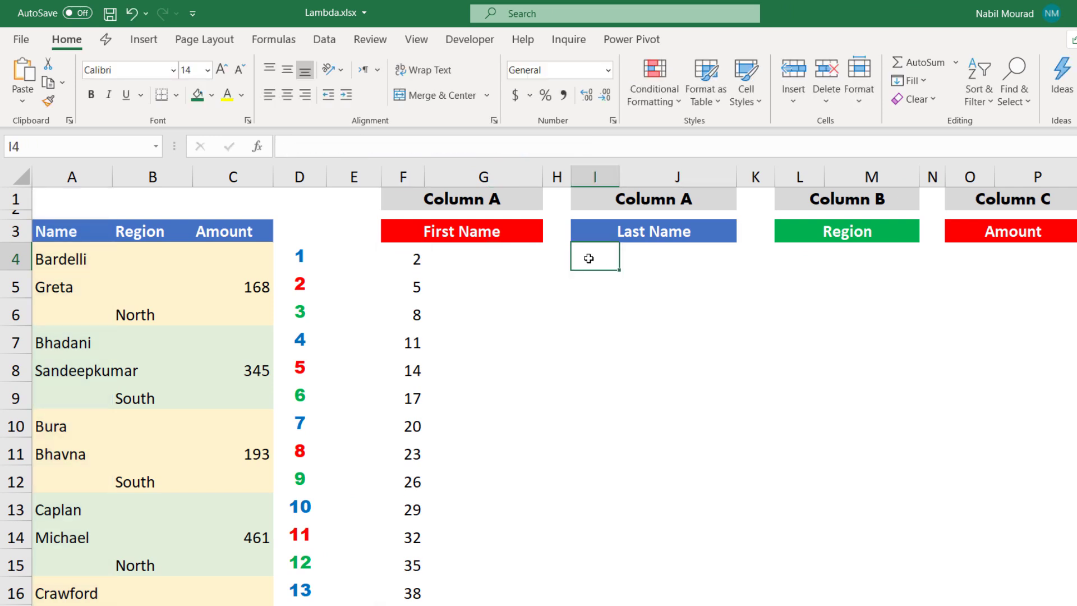
{"action": "key", "text": "ctrl+v"}
{"action": "key", "text": "F2"}
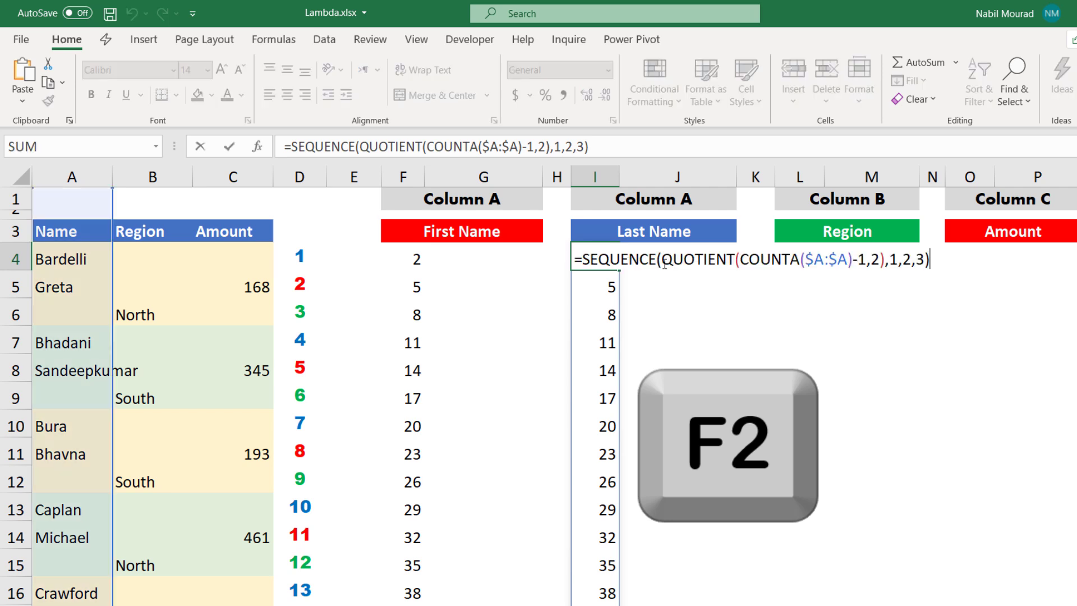
{"action": "double_click", "coordinate": [907, 259]}
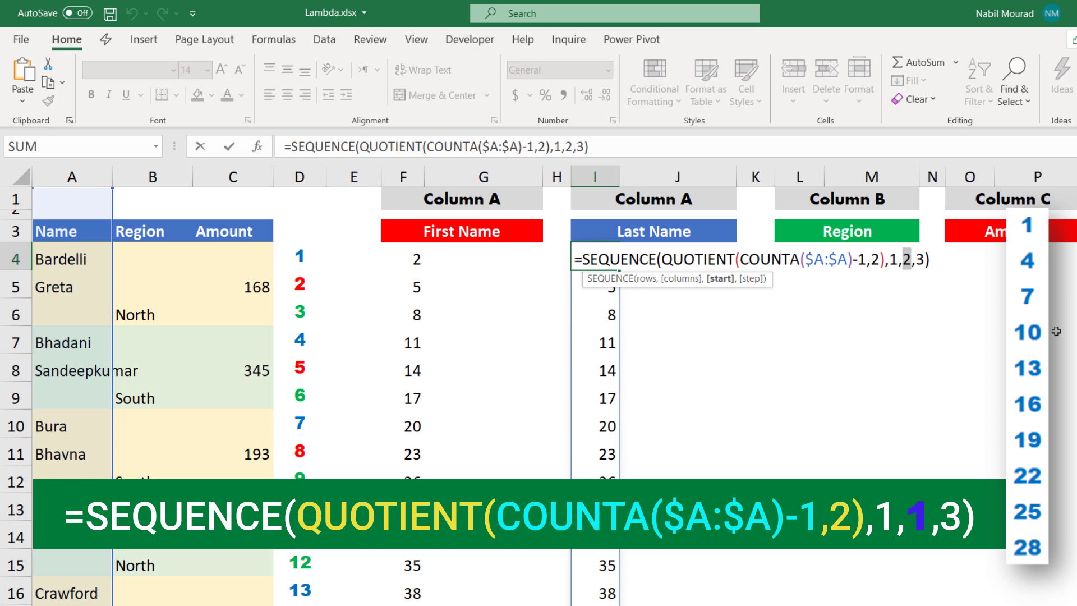
{"action": "type", "text": "1"}
{"action": "key", "text": "Return"}
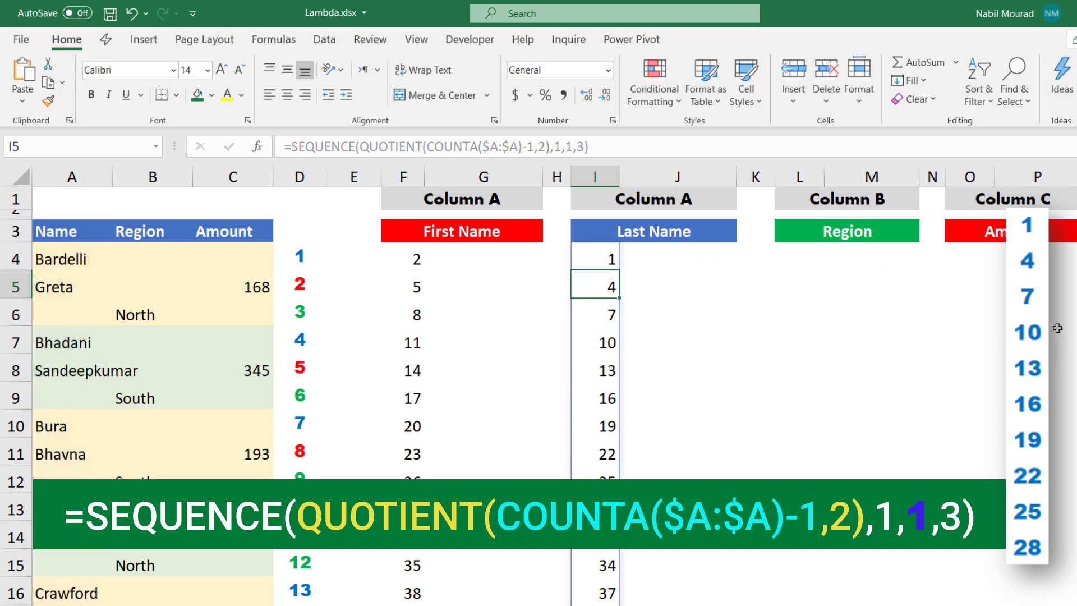
Paste the copied SEQUENCE formula into L4 under Region with start 3, and into O4 under Amount with start 2
{"action": "left_click", "coordinate": [788, 248]}
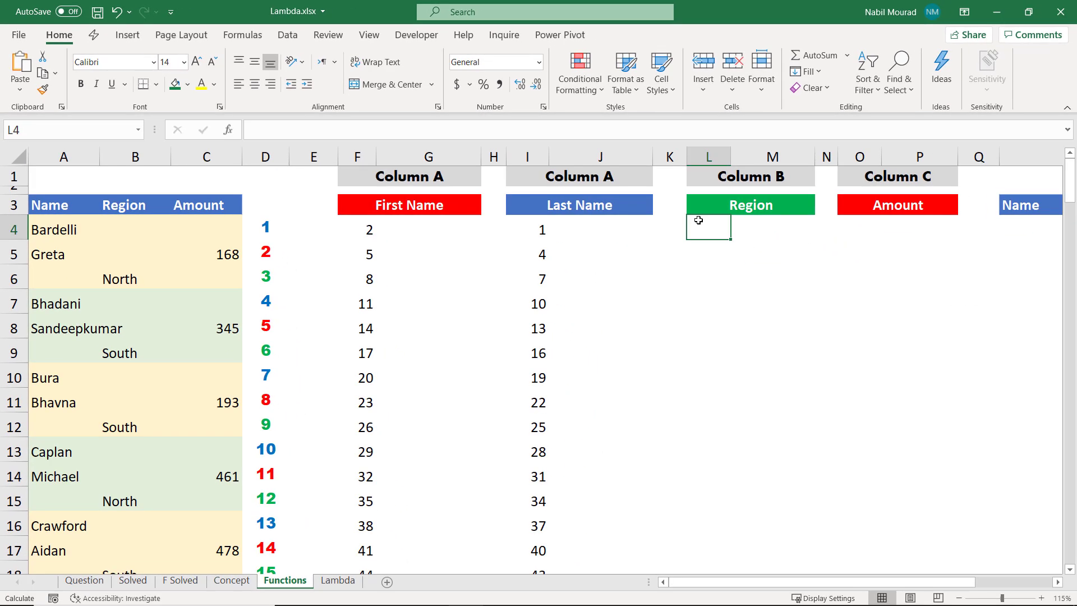
{"action": "type", "text": "=SEQUENCE(QUOTIENT(COUNTA($A:$A)-1,2),1,2,3)"}
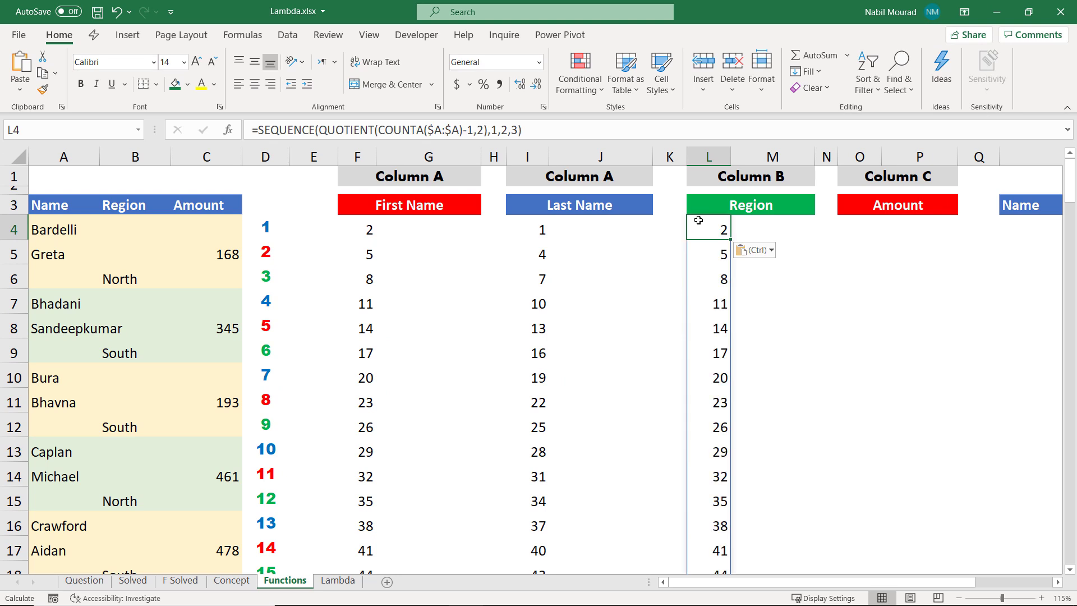
{"action": "double_click", "coordinate": [699, 220]}
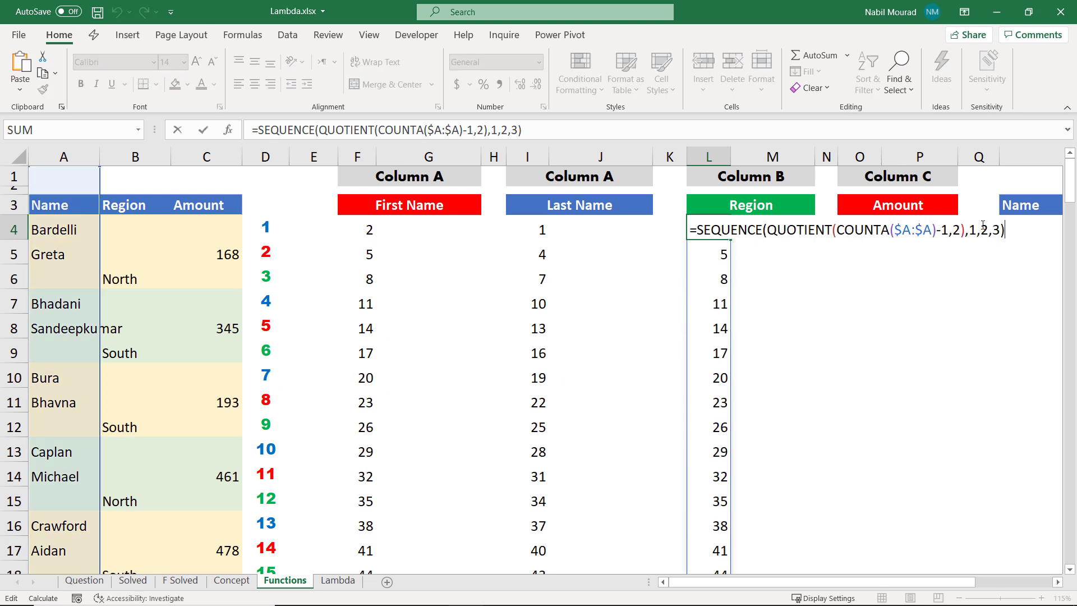
{"action": "double_click", "coordinate": [986, 229]}
{"action": "type", "text": "3"}
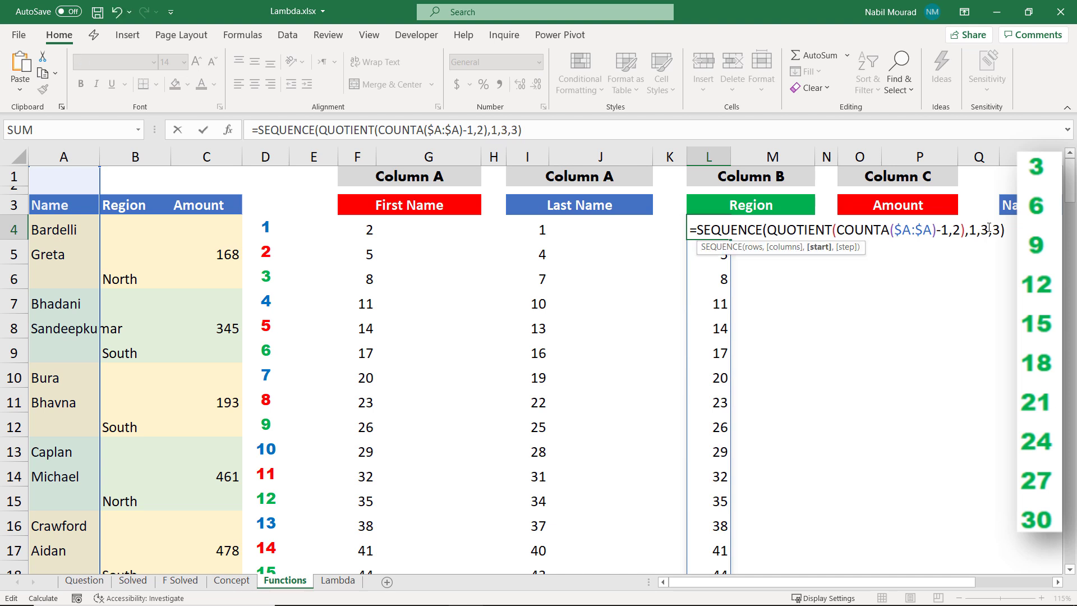
{"action": "key", "text": "Return"}
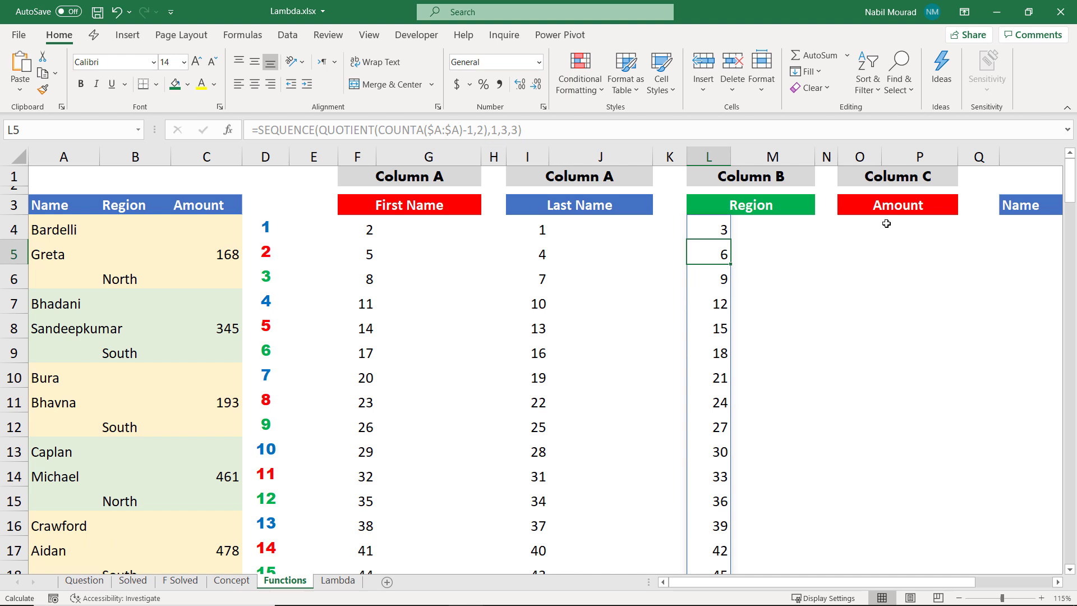
{"action": "left_click", "coordinate": [861, 225]}
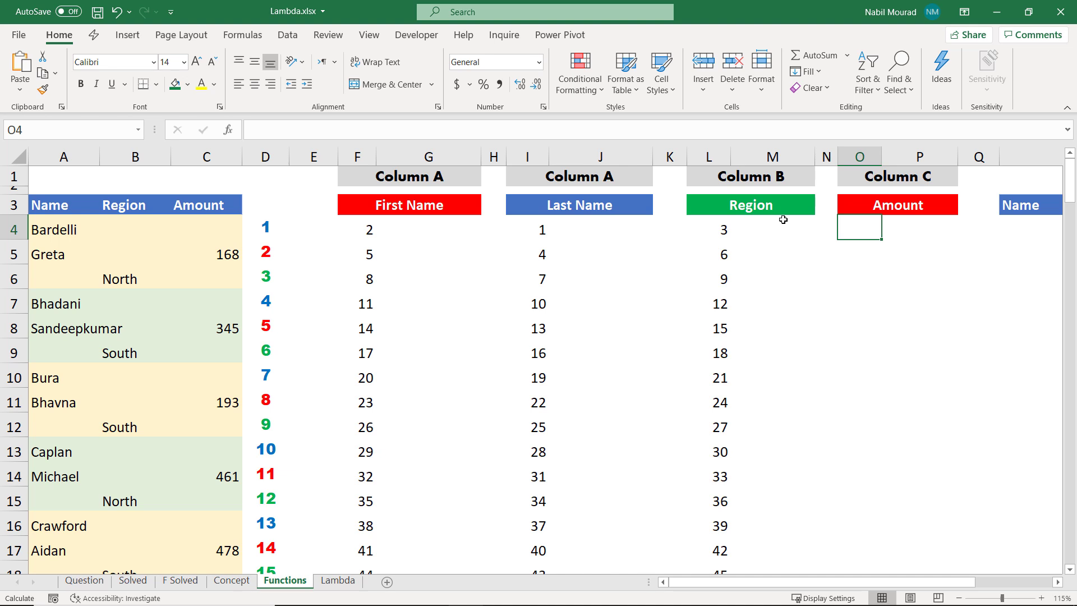
{"action": "type", "text": "=SEQUENCE(QUOTIENT(COUNTA($A:$A)-1,2),1,2,3)"}
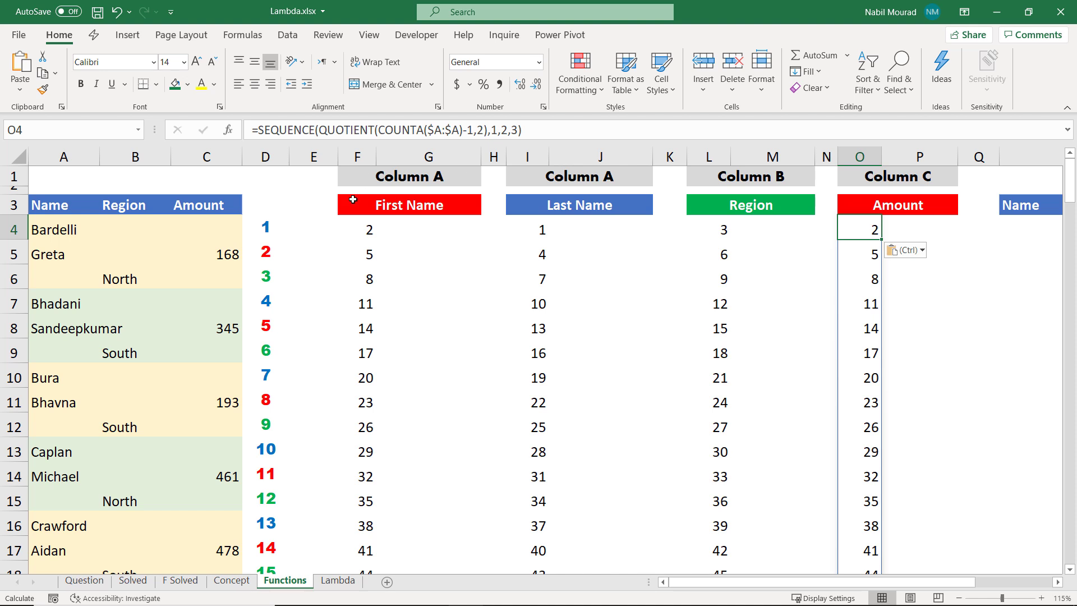
Enter =INDEX($A$4:$A$183,F4) in G4 under First Name and fill it down alongside the number series
{"action": "left_click", "coordinate": [426, 225]}
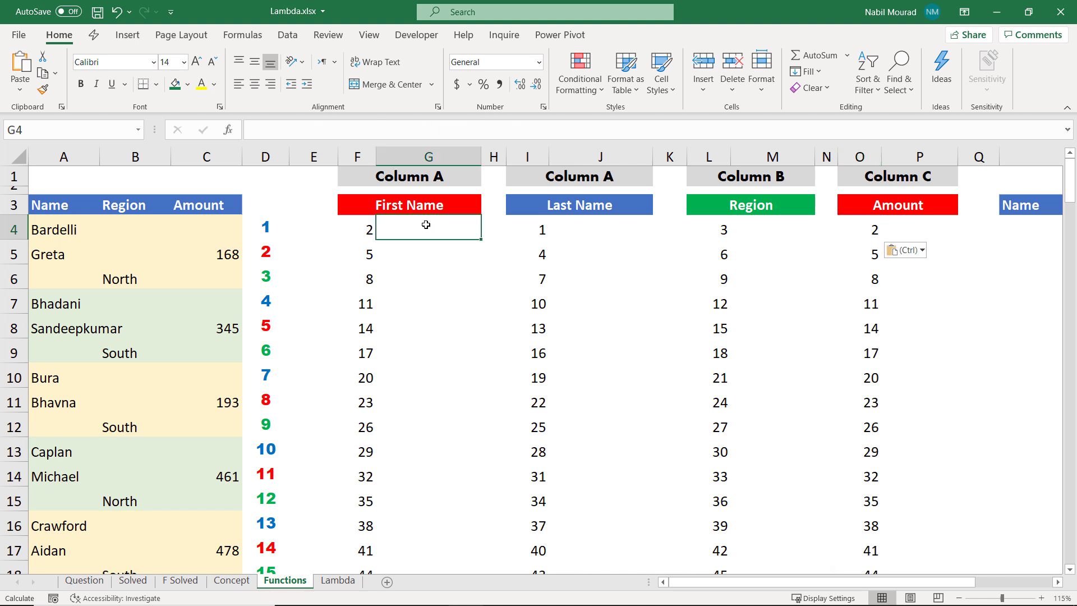
{"action": "type", "text": "=index"}
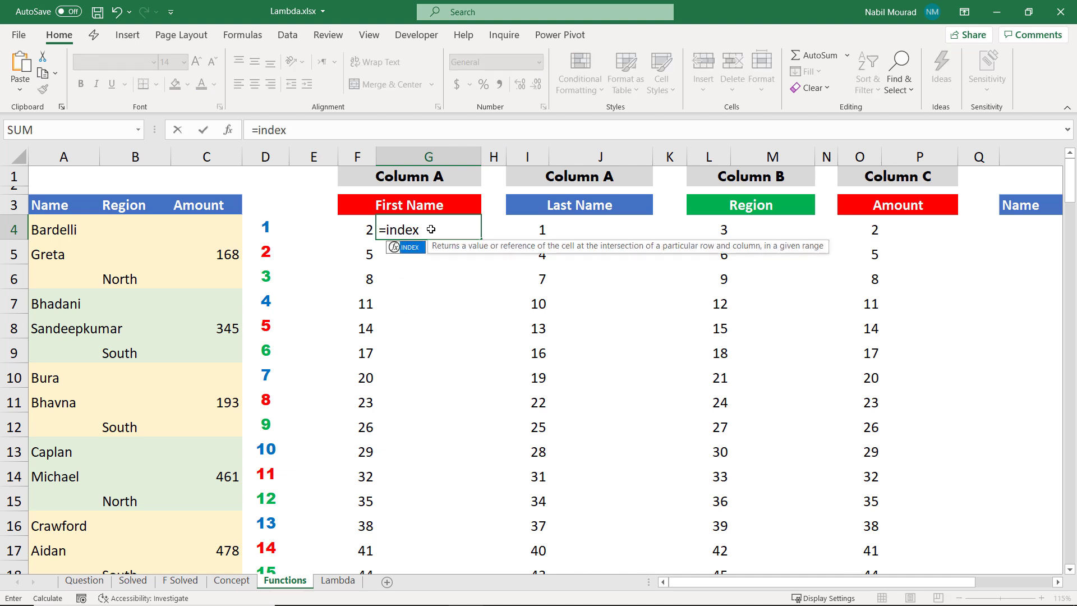
{"action": "key", "text": "Tab"}
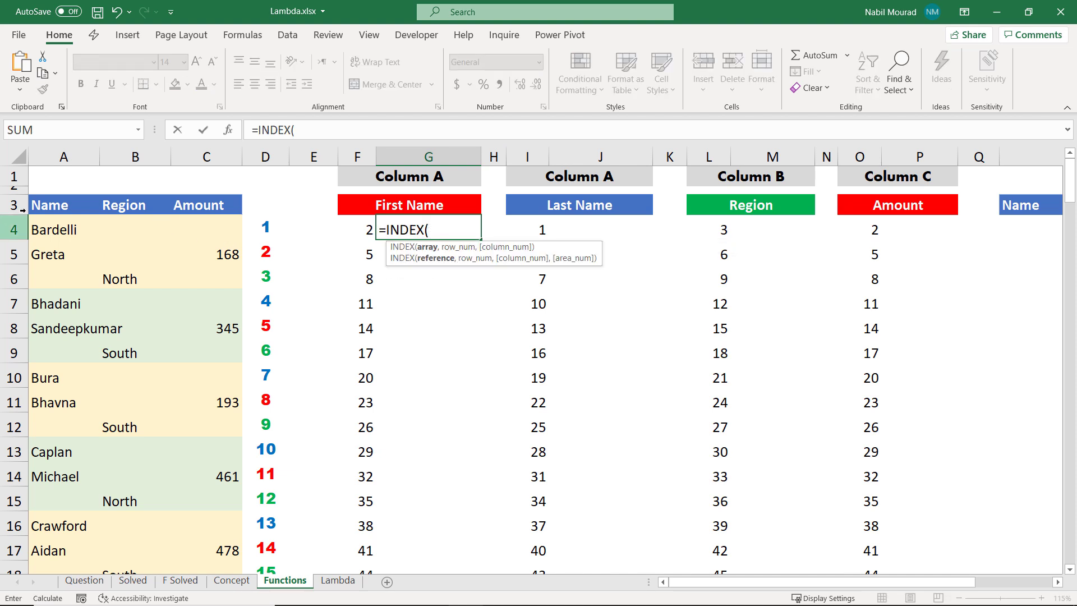
{"action": "left_click_drag", "start_coordinate": [51, 218], "coordinate": [49, 602]}
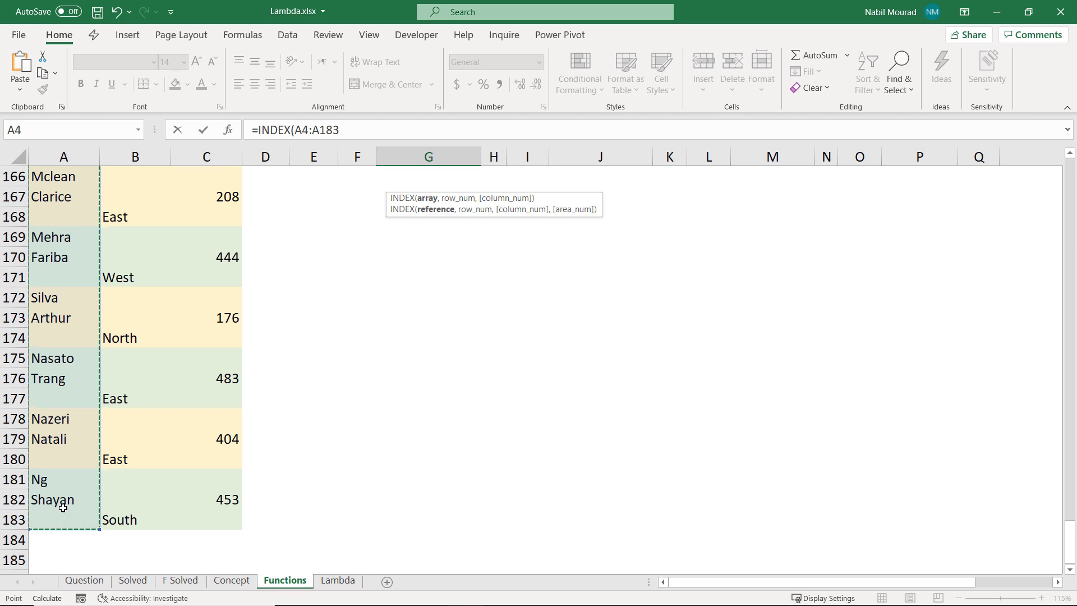
{"action": "key", "text": "F4"}
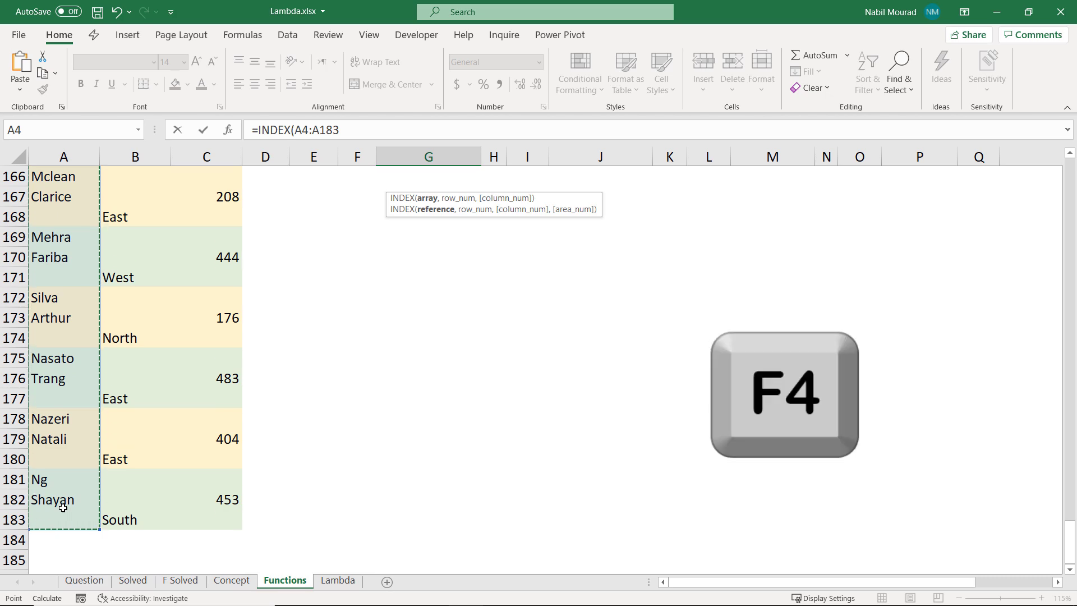
{"action": "type", "text": ","}
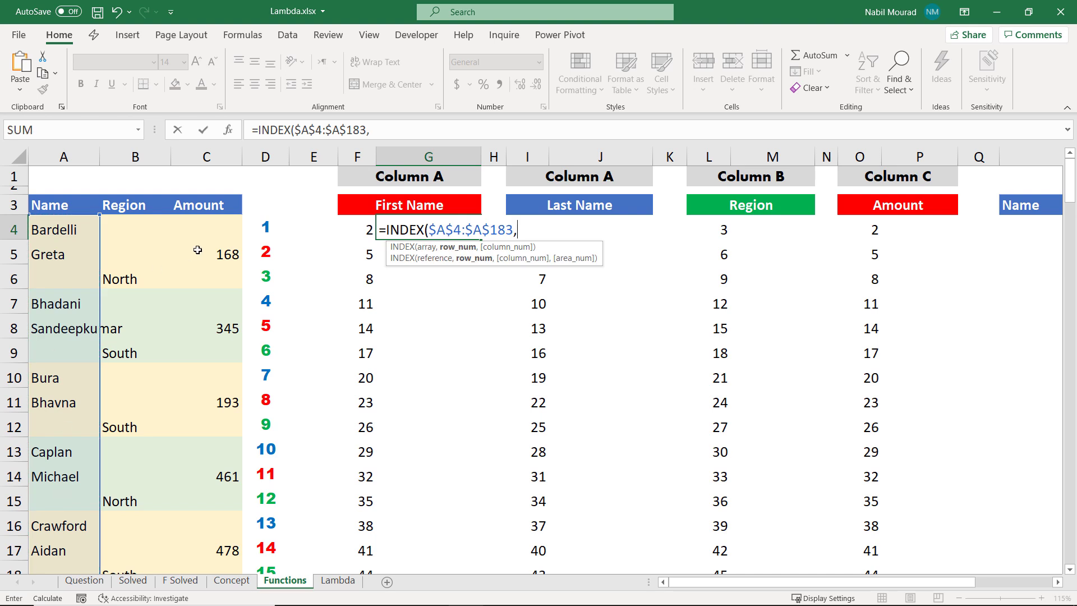
{"action": "left_click", "coordinate": [369, 224]}
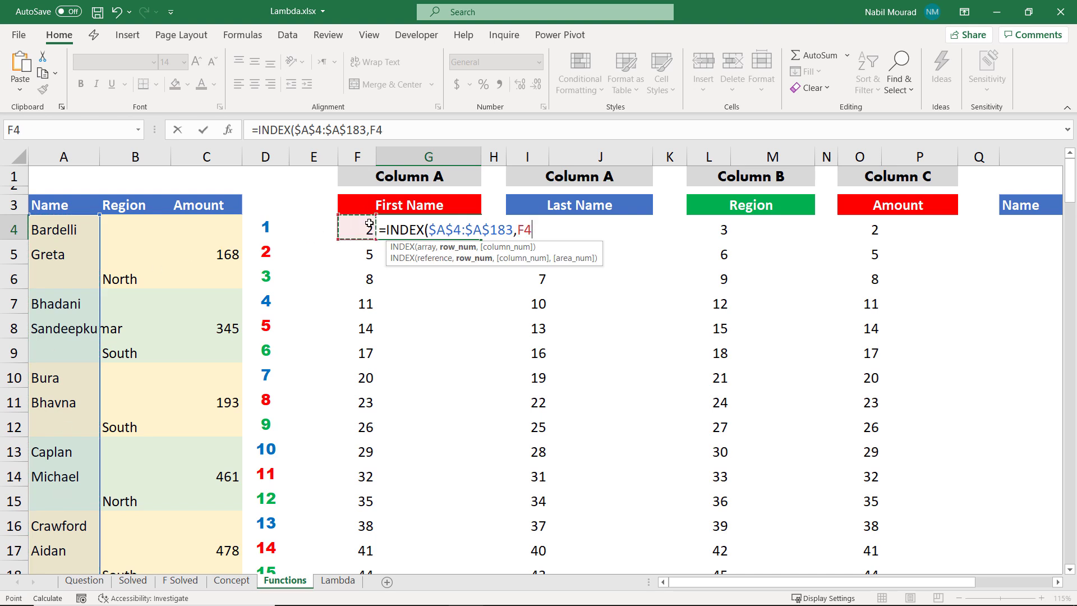
{"action": "type", "text": ")"}
{"action": "key", "text": "Return"}
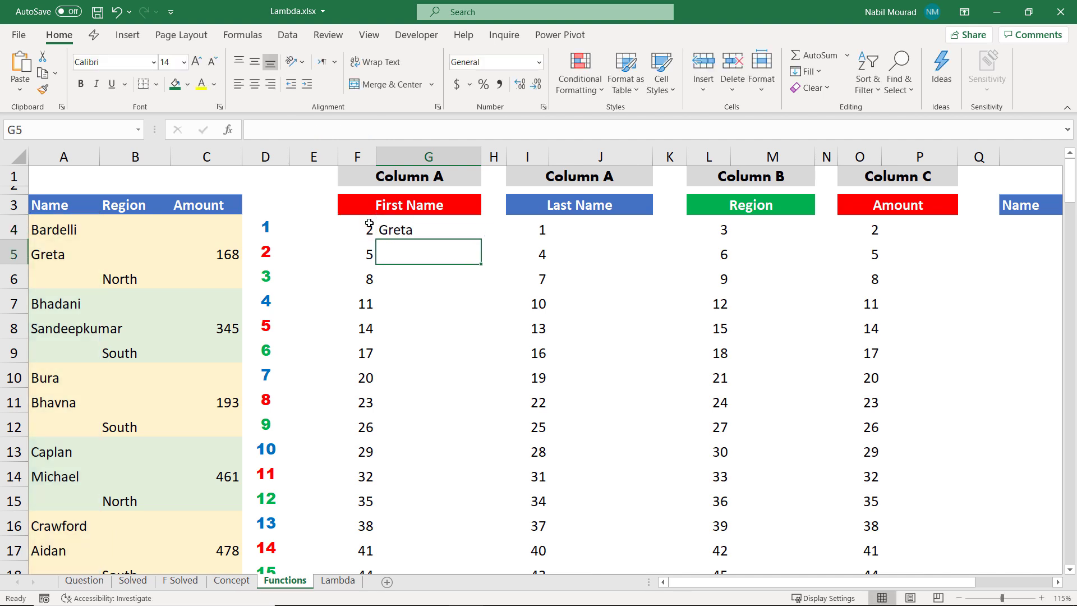
{"action": "left_click", "coordinate": [418, 229]}
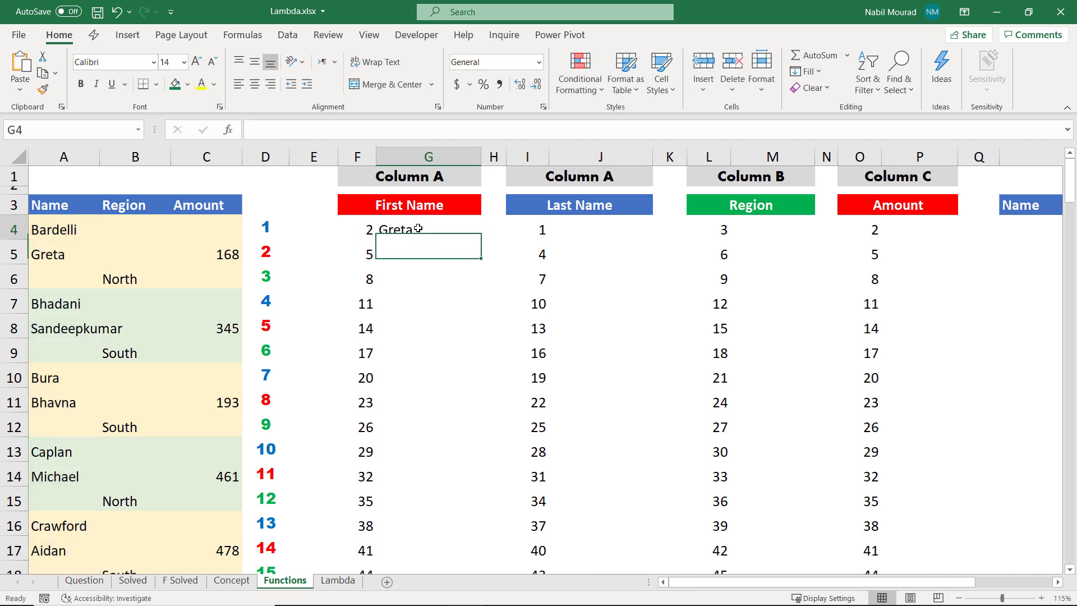
{"action": "double_click", "coordinate": [482, 239]}
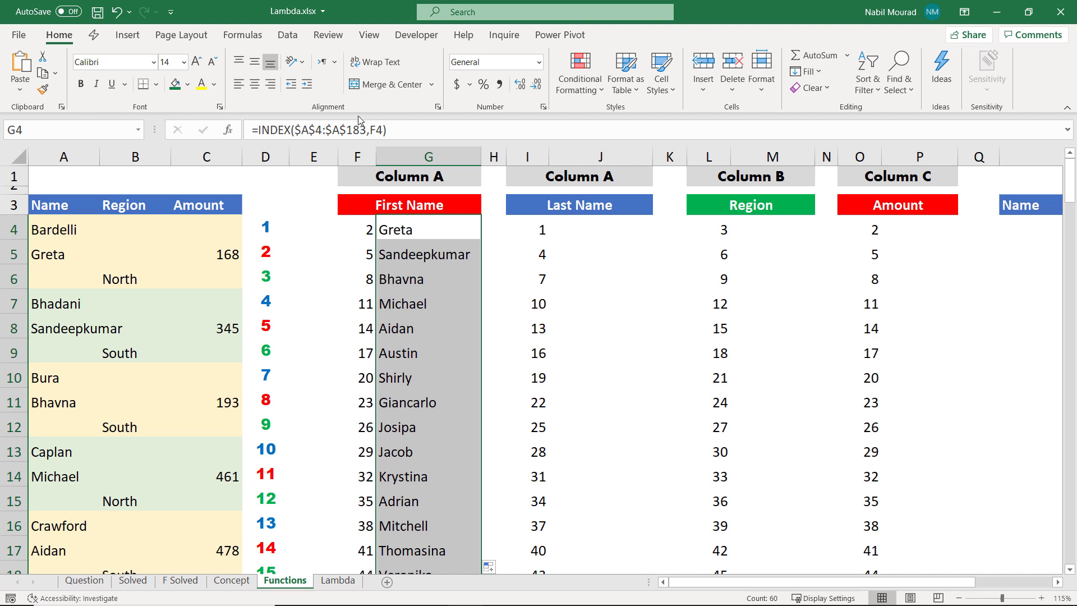
Copy the full text of G4's INDEX formula and paste it into J4 under Last Name
{"action": "left_click_drag", "start_coordinate": [394, 130], "coordinate": [235, 125]}
{"action": "key", "text": "ctrl+c"}
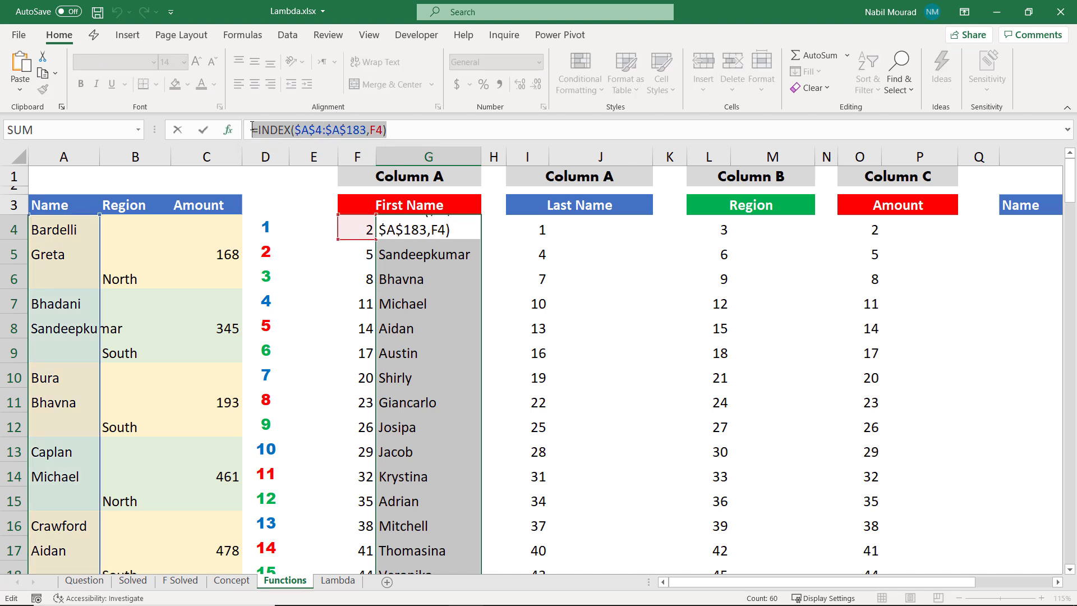
{"action": "key", "text": "Escape"}
{"action": "left_click", "coordinate": [589, 226]}
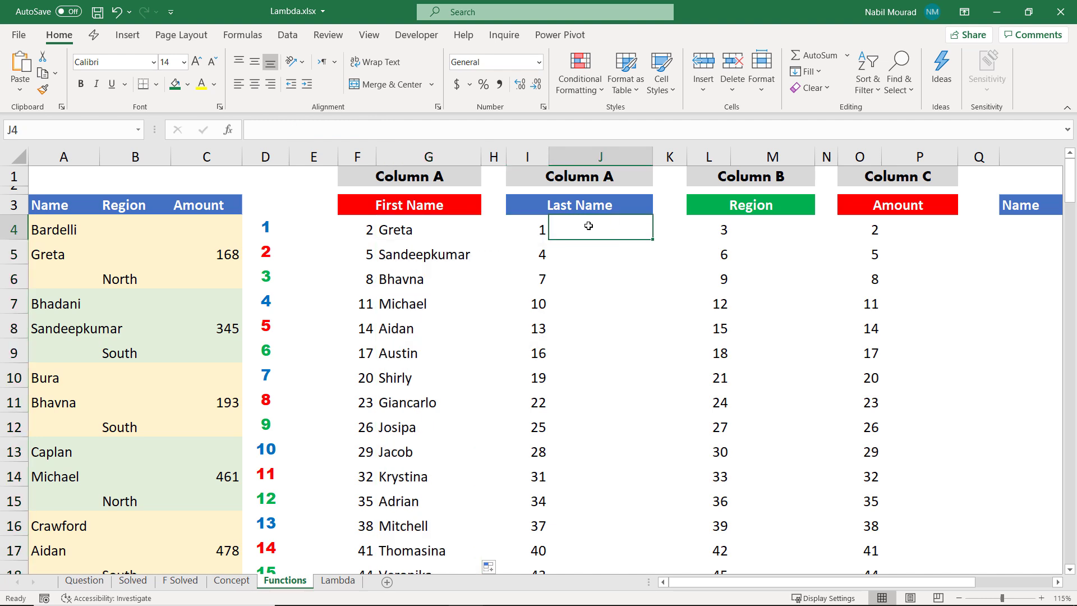
{"action": "key", "text": "ctrl+v"}
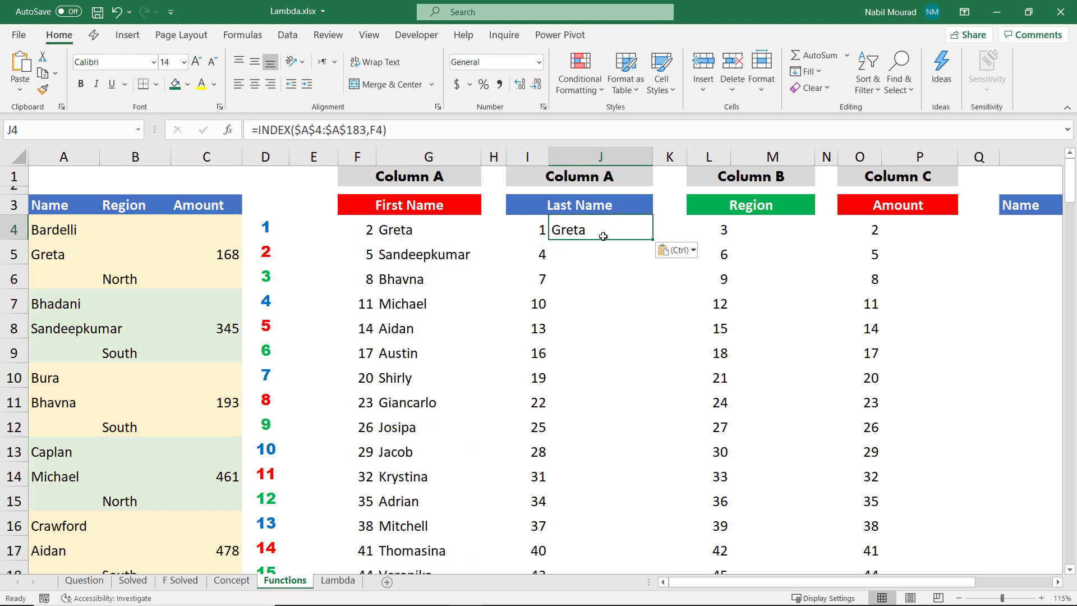
Change the row number in J4's INDEX formula to I4 and fill the formula down the Last Name column
{"action": "double_click", "coordinate": [607, 234]}
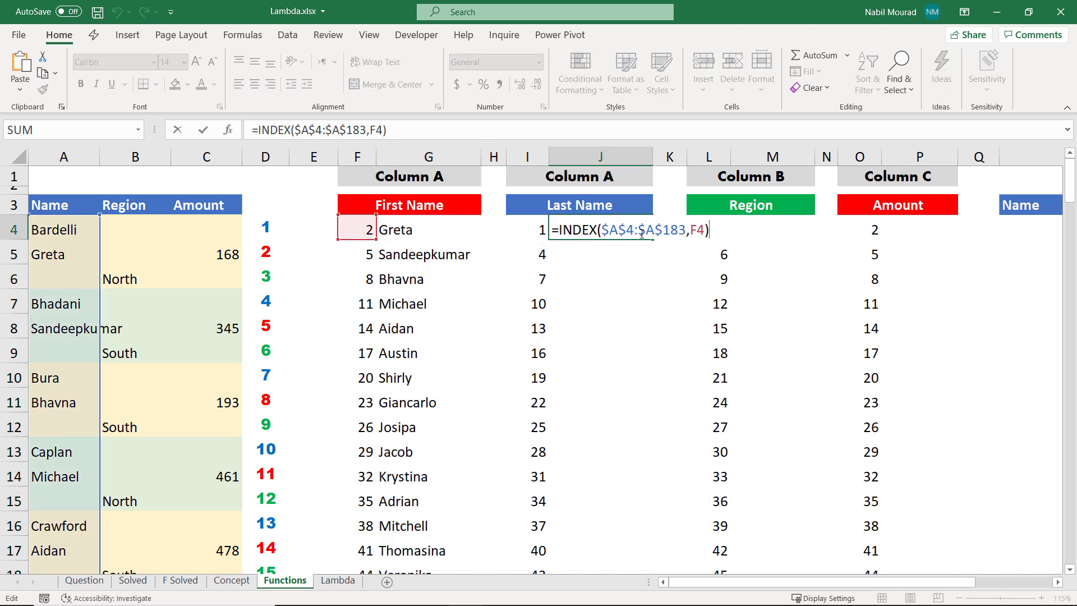
{"action": "double_click", "coordinate": [701, 229]}
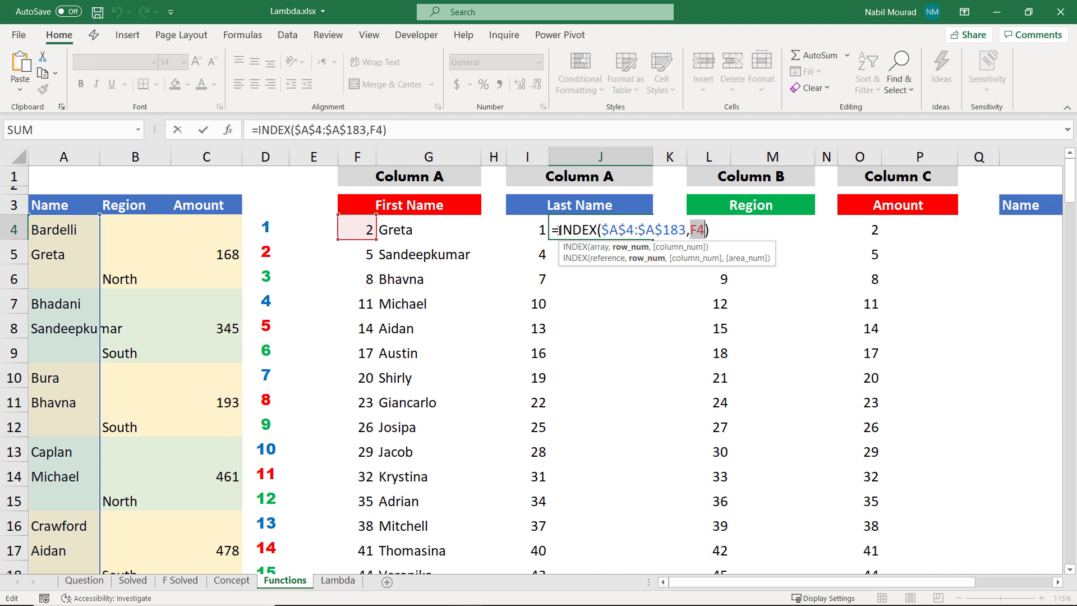
{"action": "left_click", "coordinate": [537, 231]}
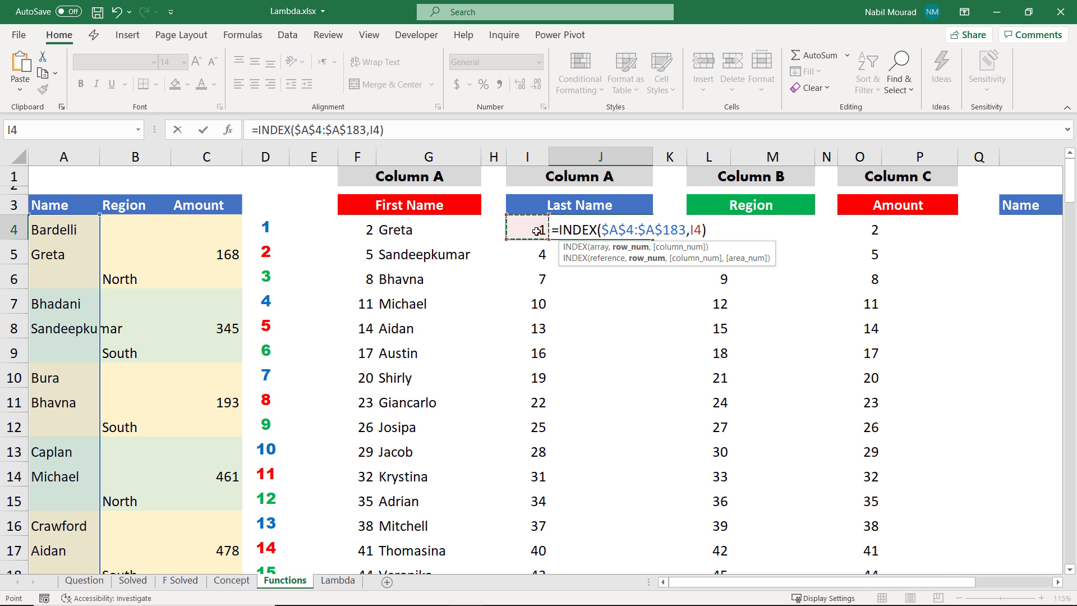
{"action": "key", "text": "Return"}
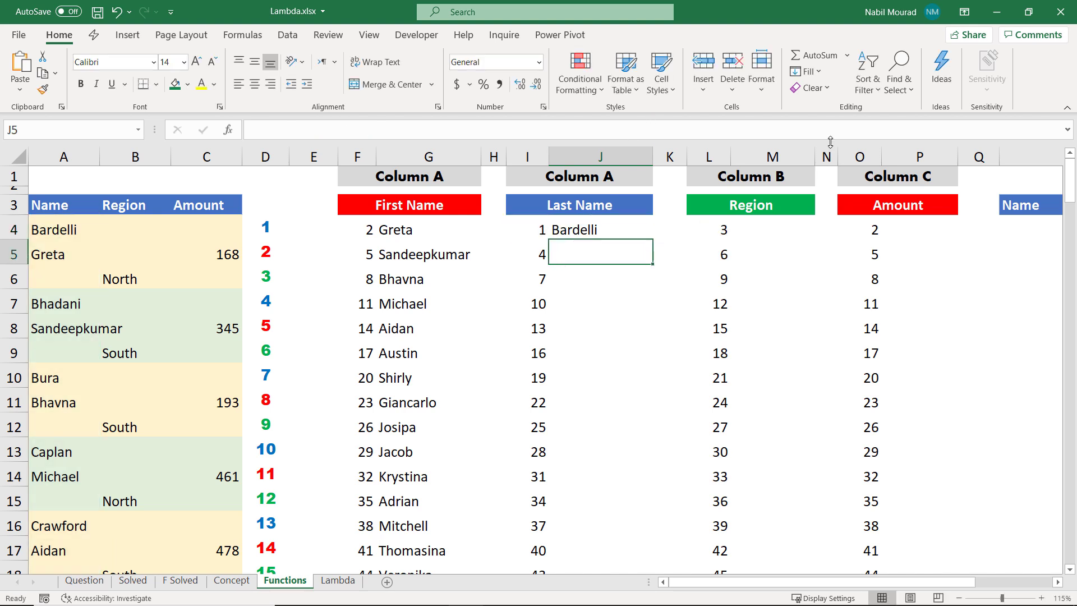
{"action": "left_click", "coordinate": [594, 230]}
{"action": "double_click", "coordinate": [655, 241]}
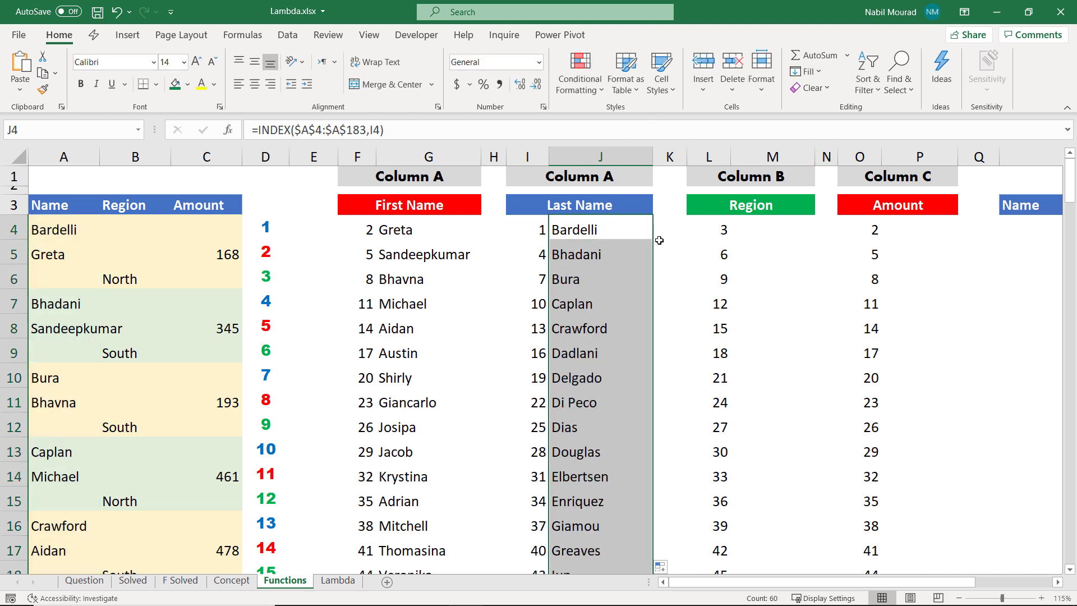
Copy the text of F4's SEQUENCE formula without its equals sign, leaving the cell as it is
{"action": "left_click", "coordinate": [767, 226]}
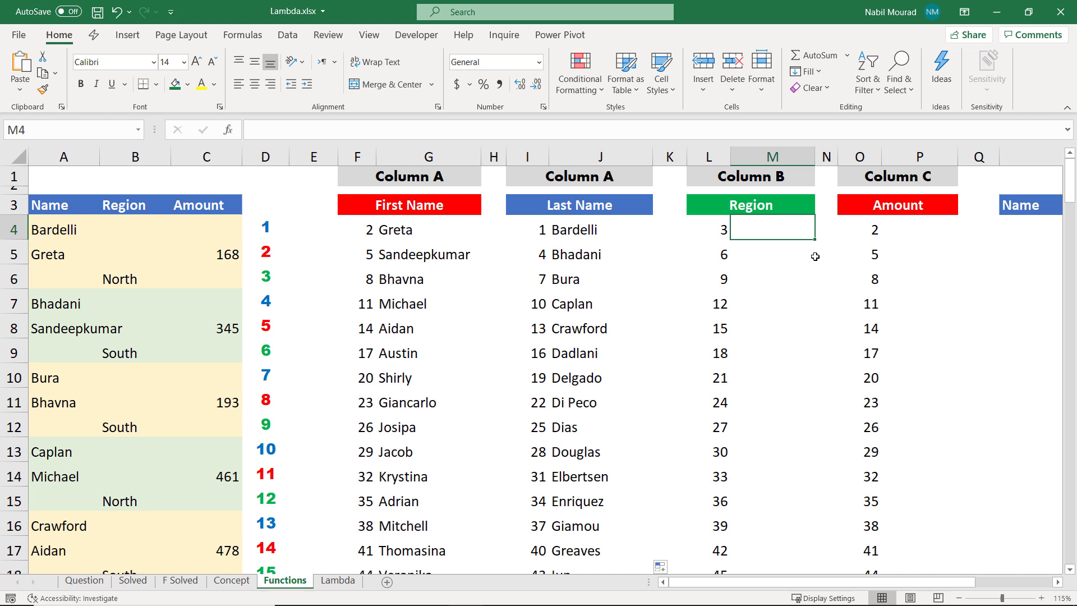
{"action": "left_click", "coordinate": [391, 230]}
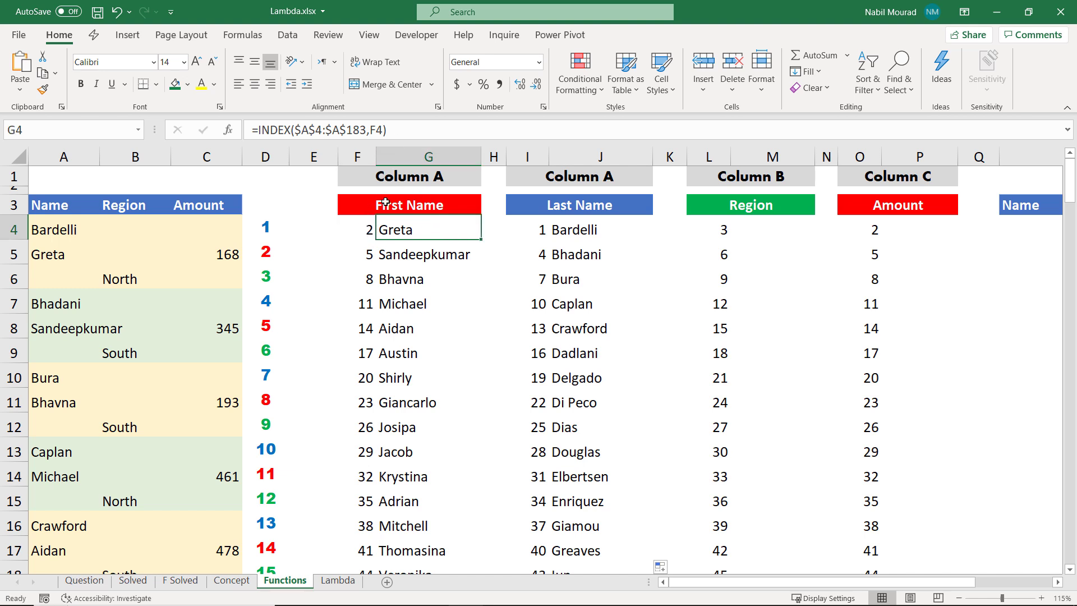
{"action": "left_click", "coordinate": [361, 228]}
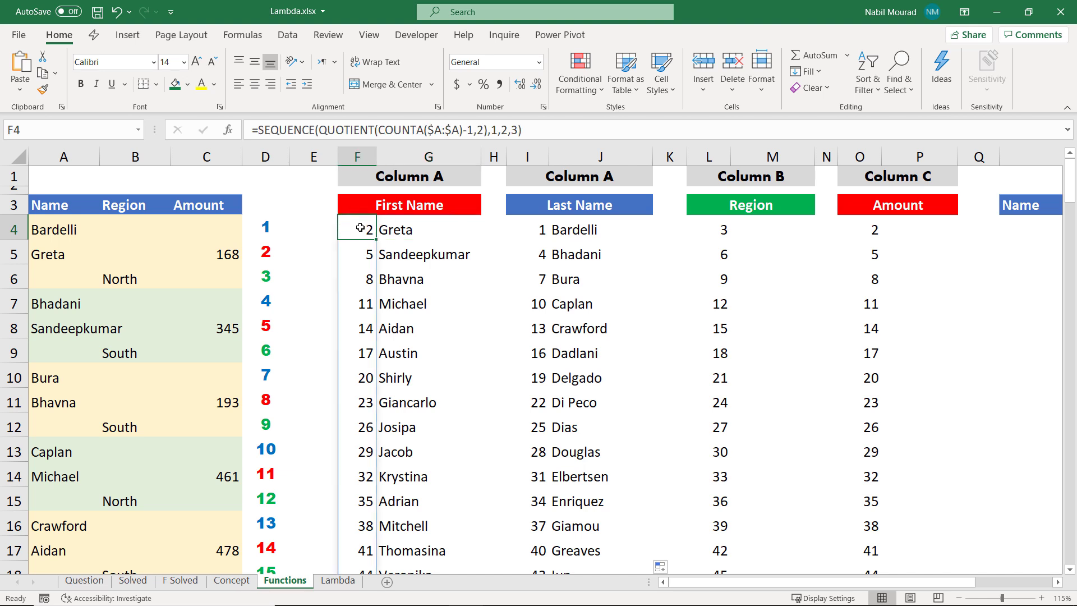
{"action": "left_click", "coordinate": [531, 131]}
{"action": "left_click_drag", "start_coordinate": [531, 132], "coordinate": [256, 127]}
{"action": "key", "text": "ctrl+c"}
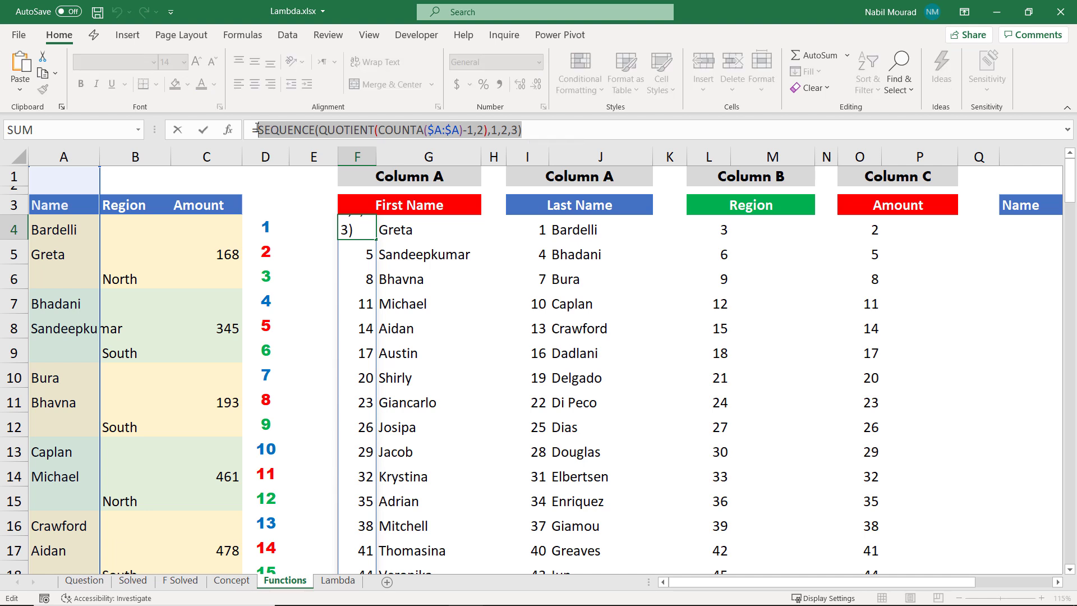
{"action": "key", "text": "Escape"}
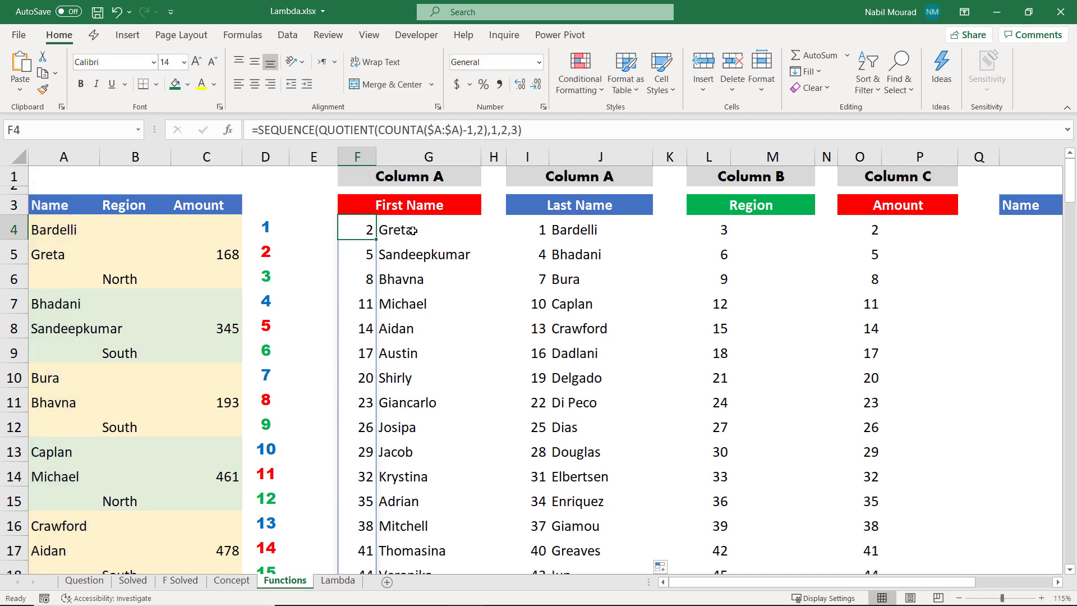
Replace the F4 reference in G4's formula with the copied text, giving =INDEX($A$4:$A$183,SEQUENCE(QUOTIENT(COUNTA($A:$A)-1,2),1,2,3))
{"action": "left_click", "coordinate": [411, 231]}
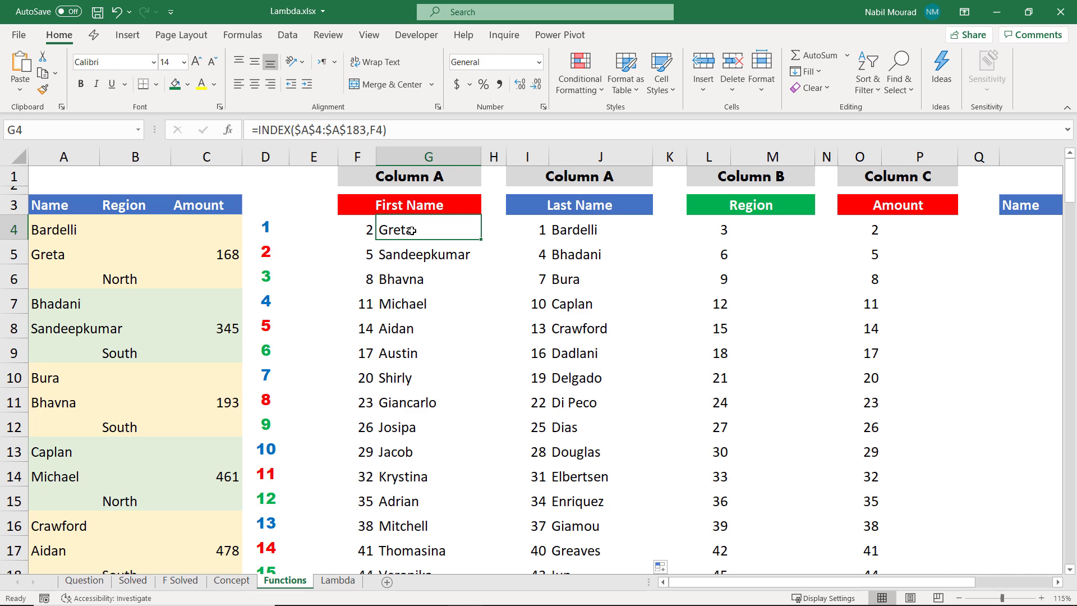
{"action": "double_click", "coordinate": [411, 230]}
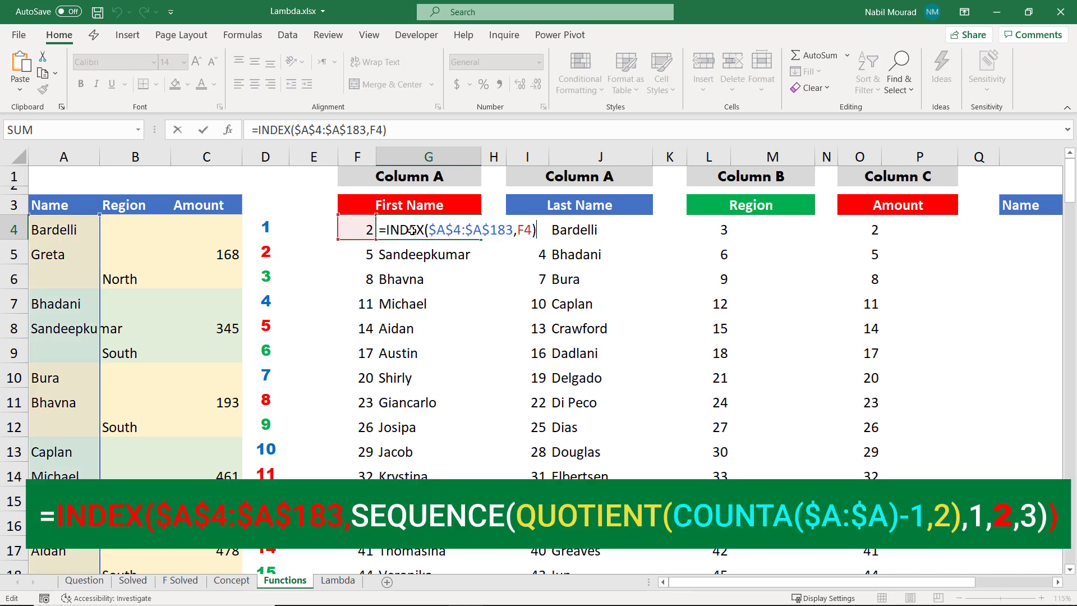
{"action": "double_click", "coordinate": [524, 229]}
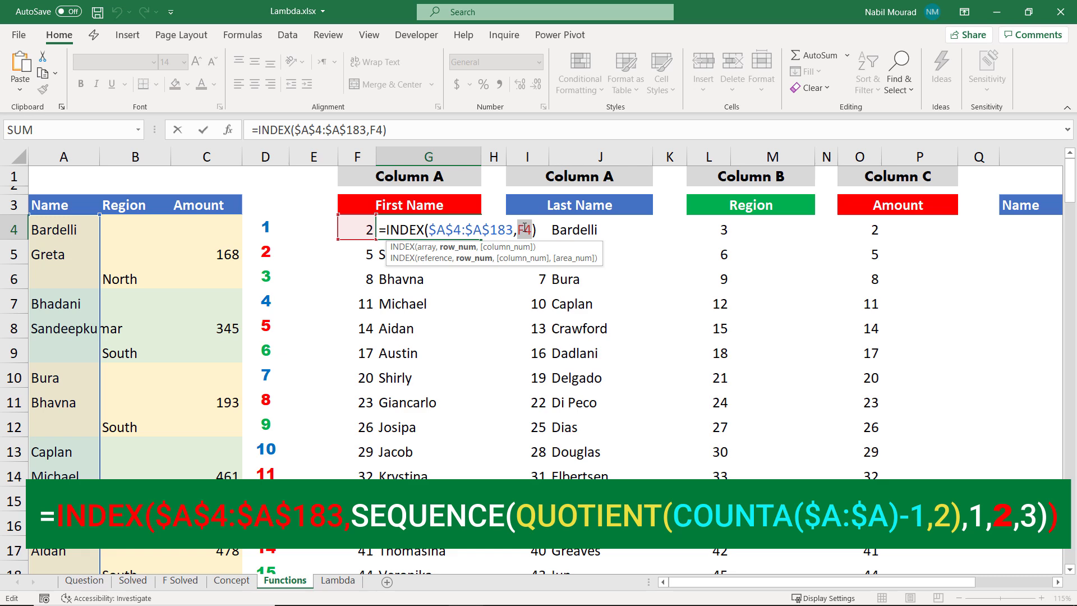
{"action": "key", "text": "ctrl+v"}
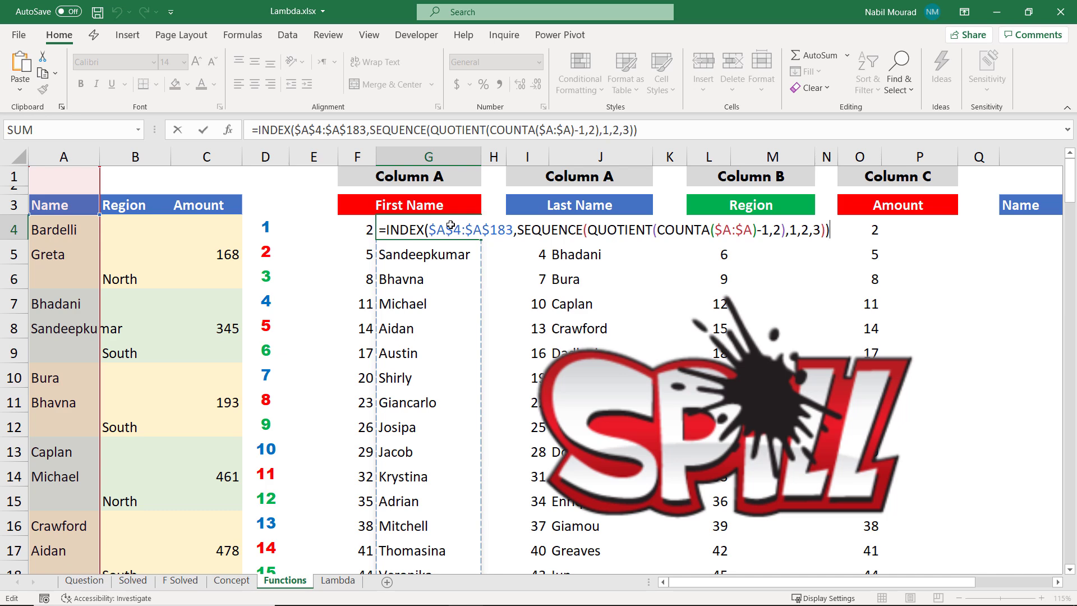
{"action": "key", "text": "Return"}
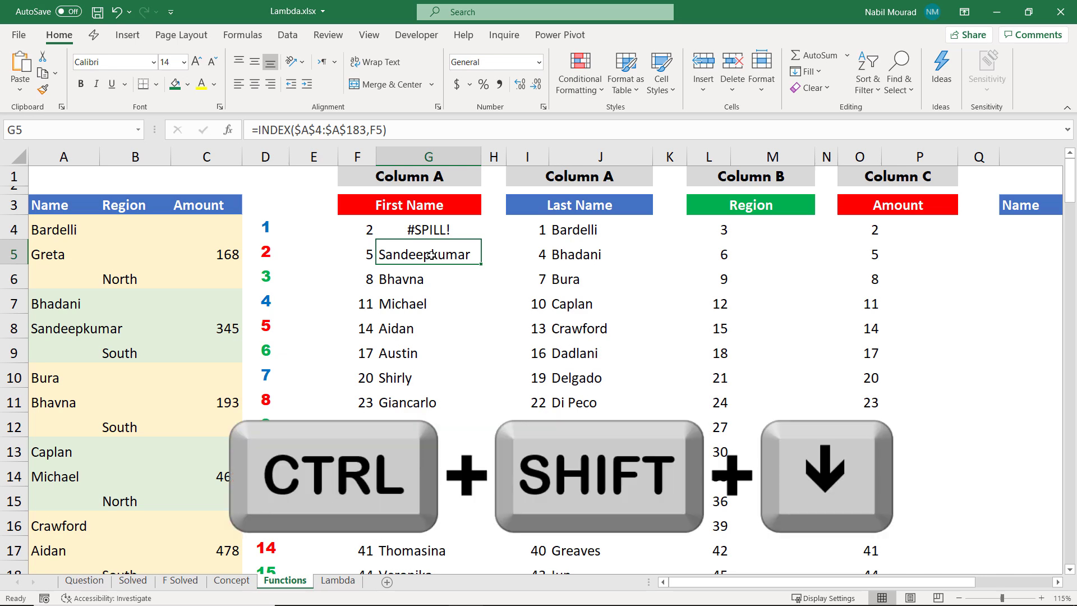
Clear the old filled formulas from G5 down and delete the helper number series in F4
{"action": "key", "text": "ctrl+shift+Down"}
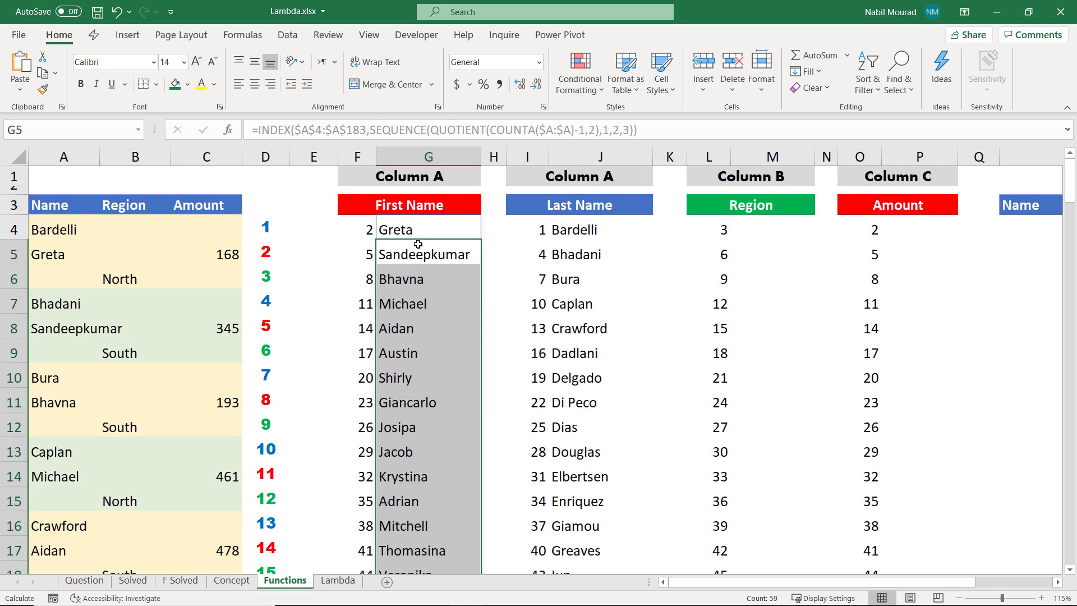
{"action": "left_click", "coordinate": [361, 228]}
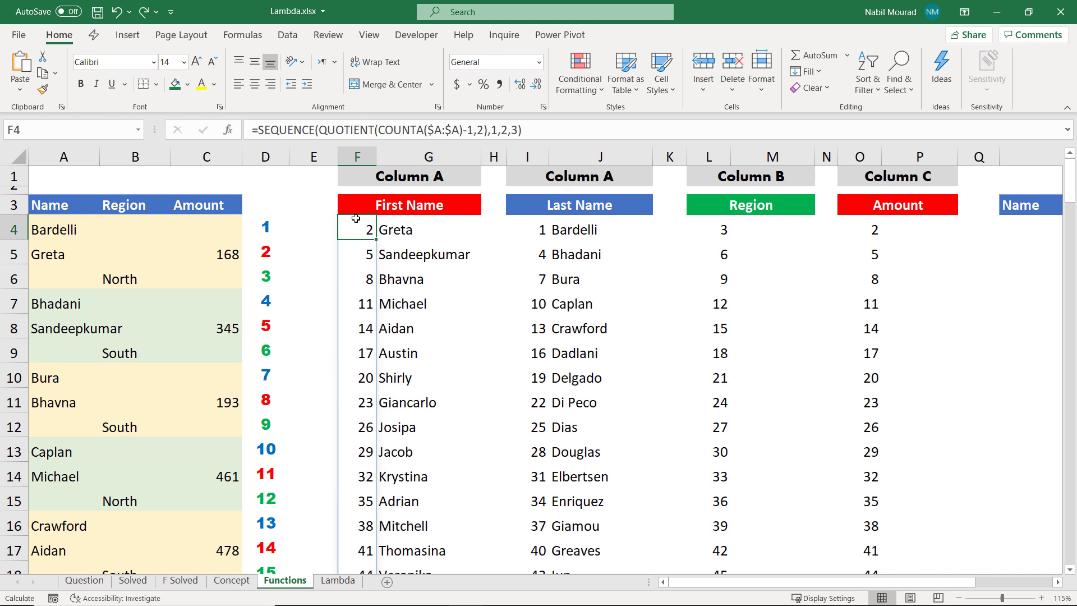
{"action": "key", "text": "Delete"}
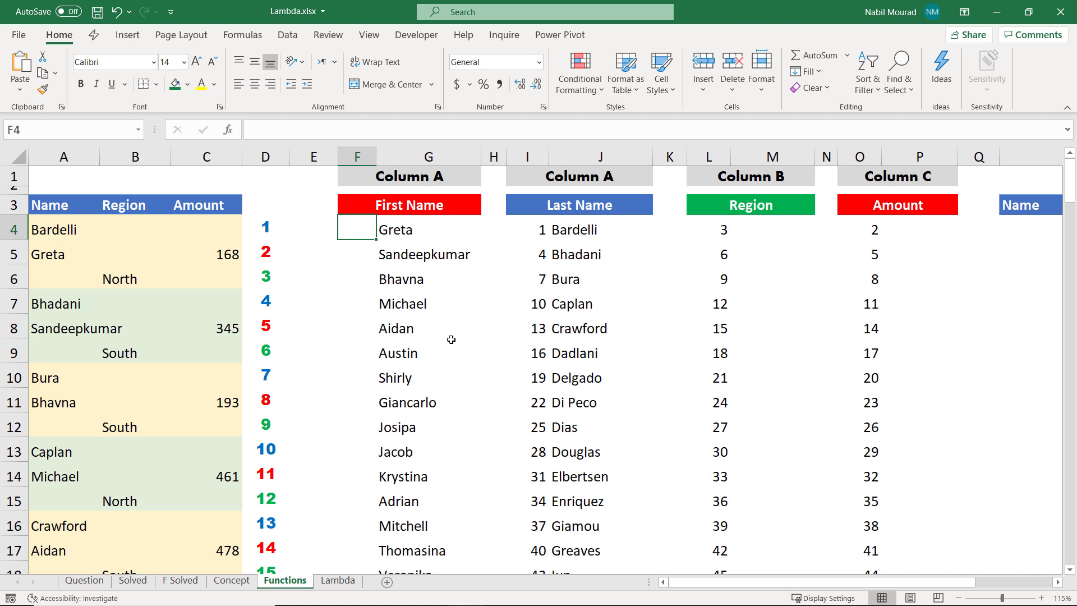
Copy the complete text of G4's combined INDEX and SEQUENCE formula
{"action": "left_click", "coordinate": [409, 229]}
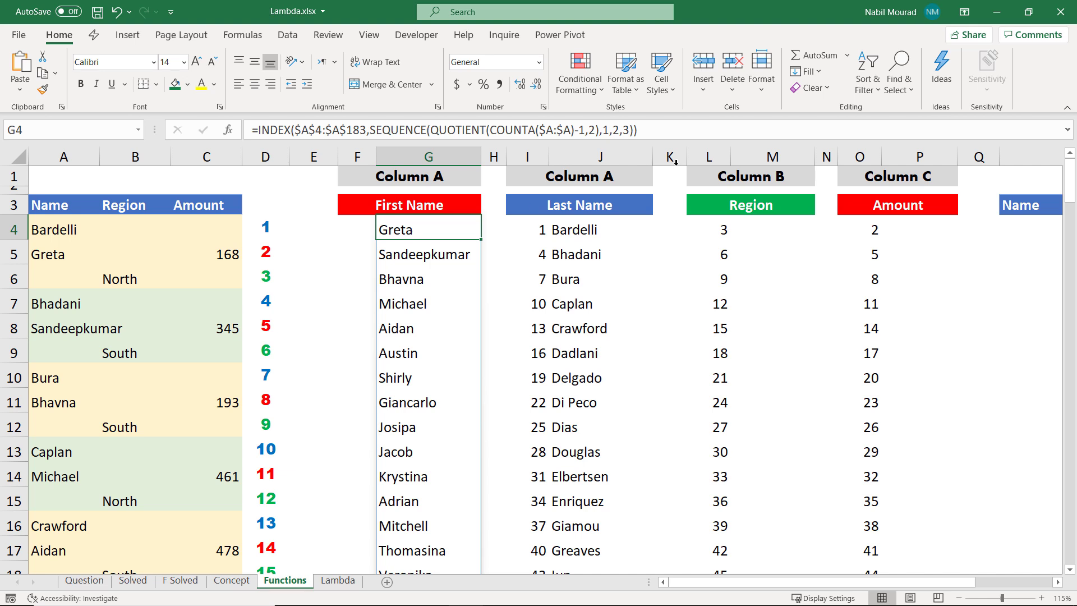
{"action": "left_click_drag", "start_coordinate": [637, 129], "coordinate": [248, 120]}
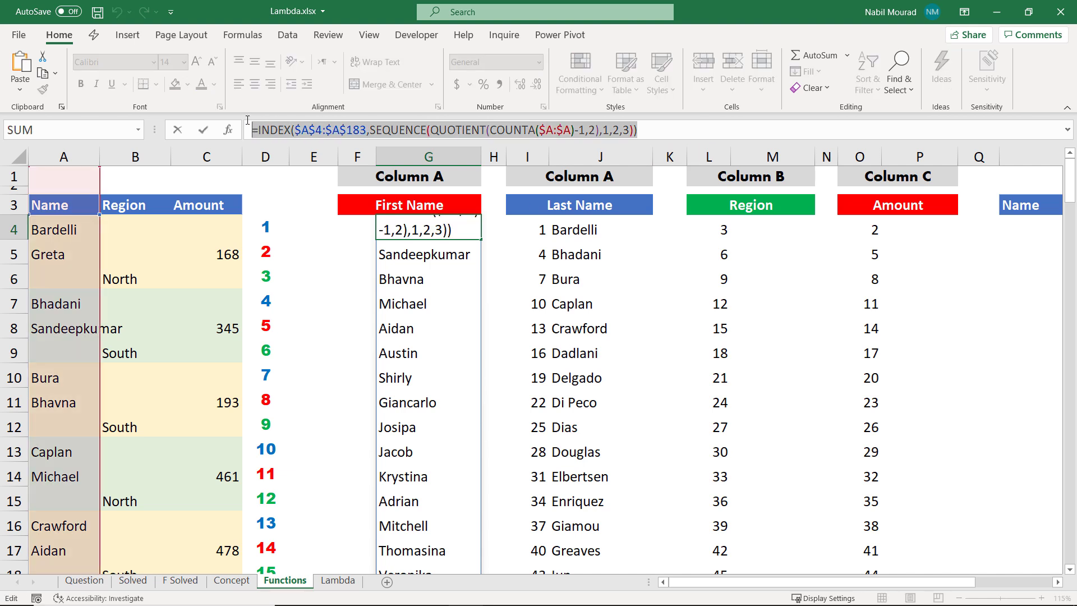
{"action": "key", "text": "Escape"}
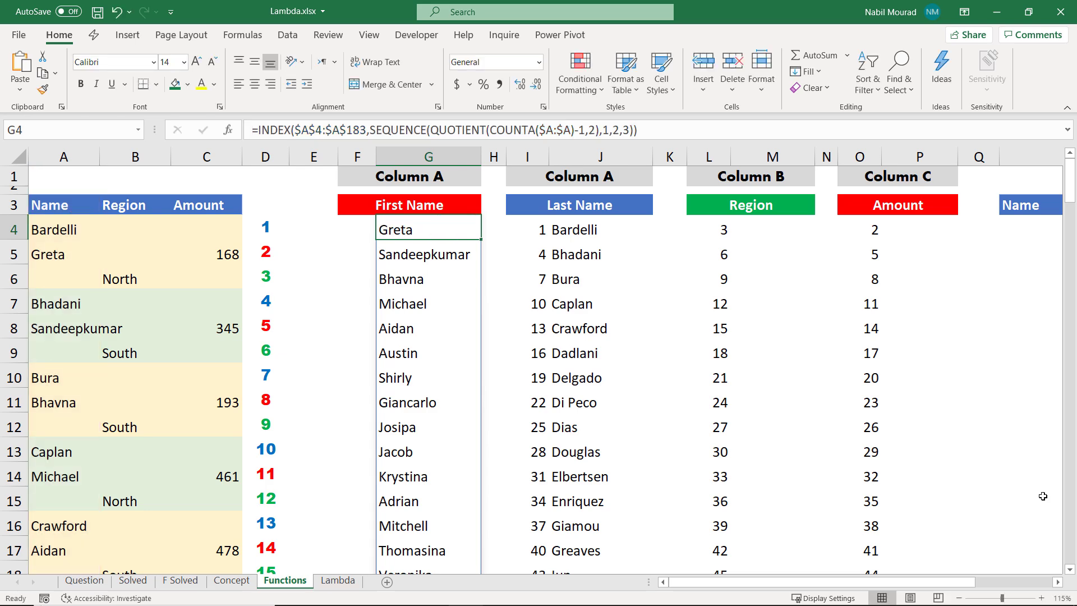
Change the Name header in R3 of the results table to Full Name
{"action": "scroll", "coordinate": [1043, 496], "scroll_direction": "right", "scroll_amount": 5}
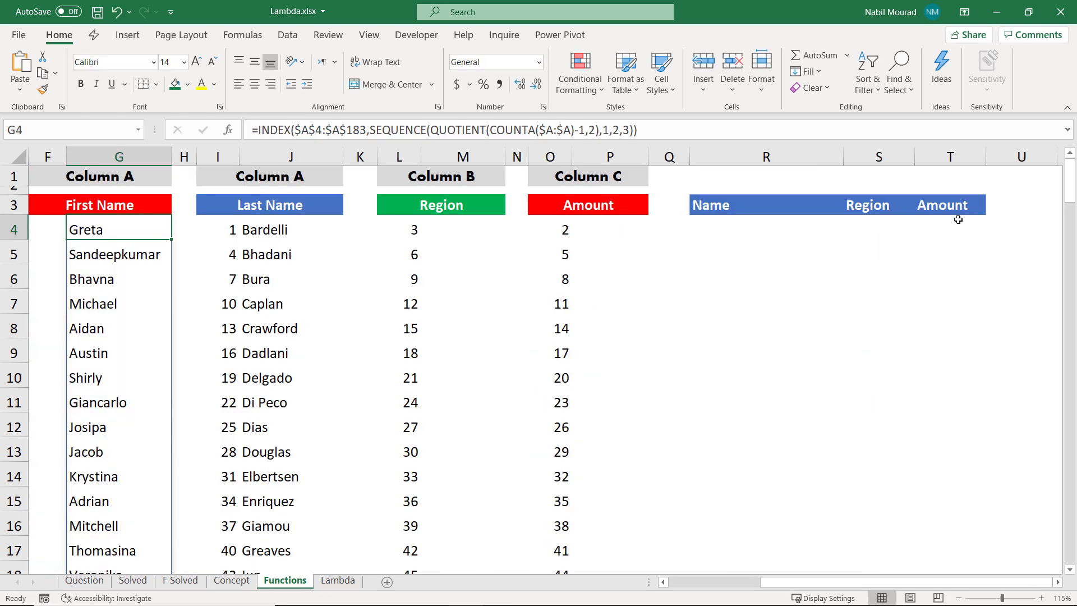
{"action": "left_click", "coordinate": [714, 206]}
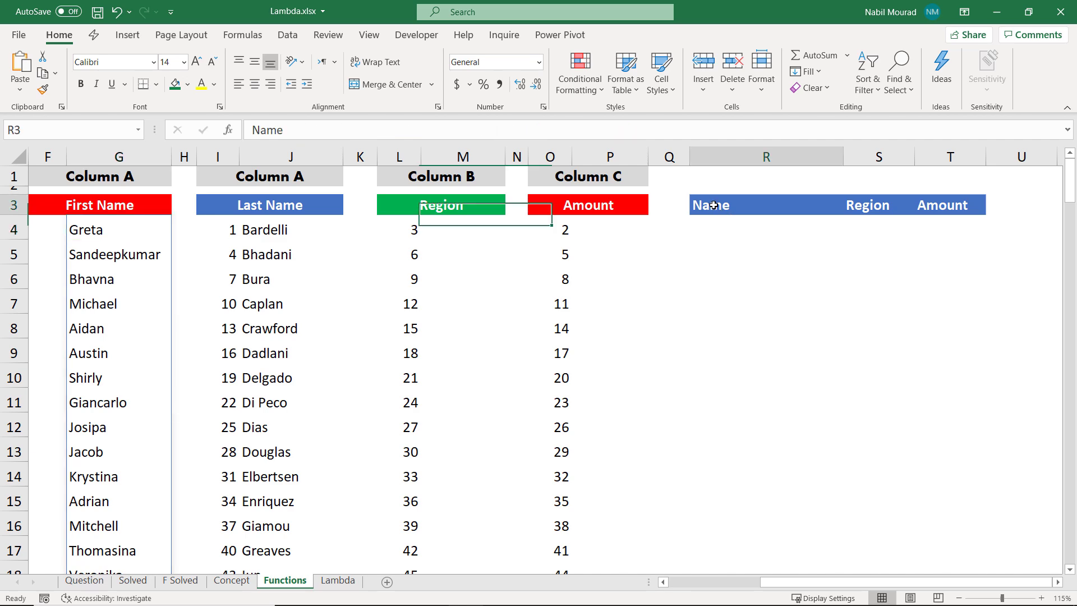
{"action": "type", "text": "Full Name"}
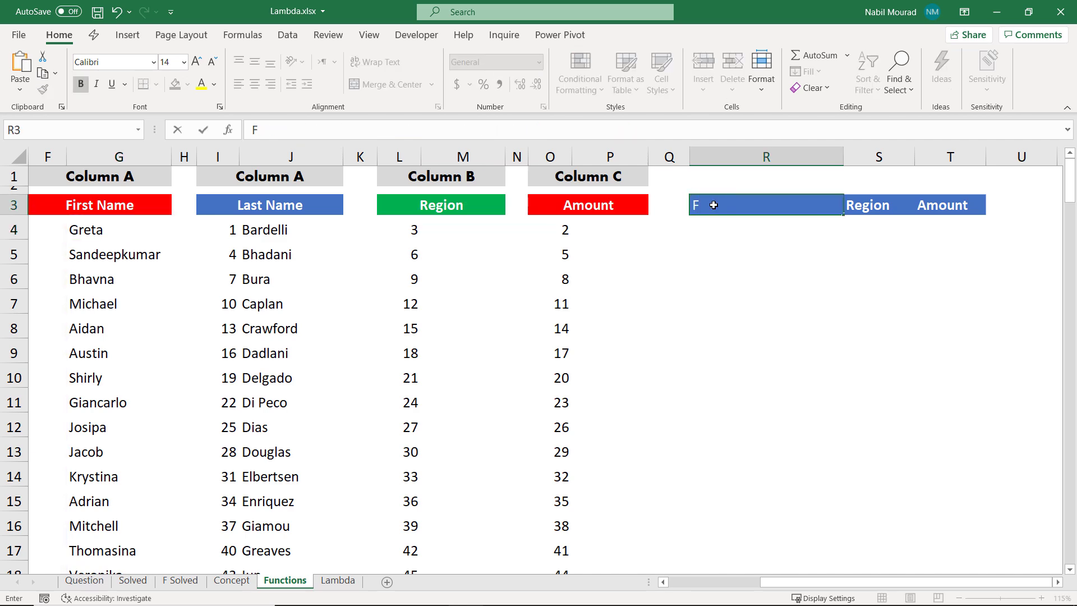
{"action": "key", "text": "Return"}
Hide helper columns F through P
{"action": "left_click_drag", "start_coordinate": [780, 582], "coordinate": [708, 583]}
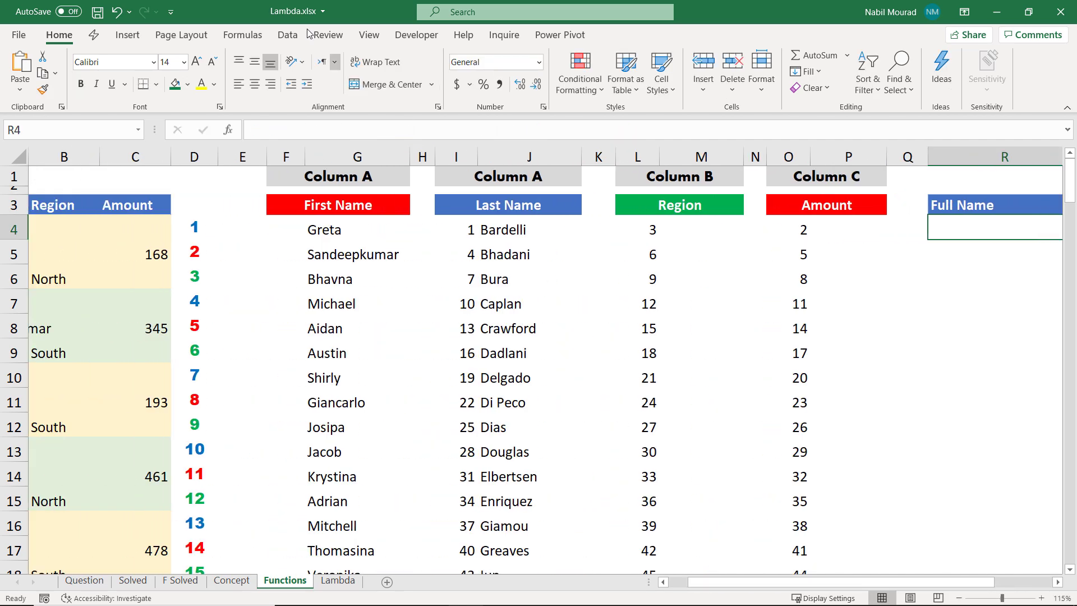
{"action": "left_click", "coordinate": [278, 151]}
{"action": "left_click_drag", "start_coordinate": [278, 152], "coordinate": [848, 151]}
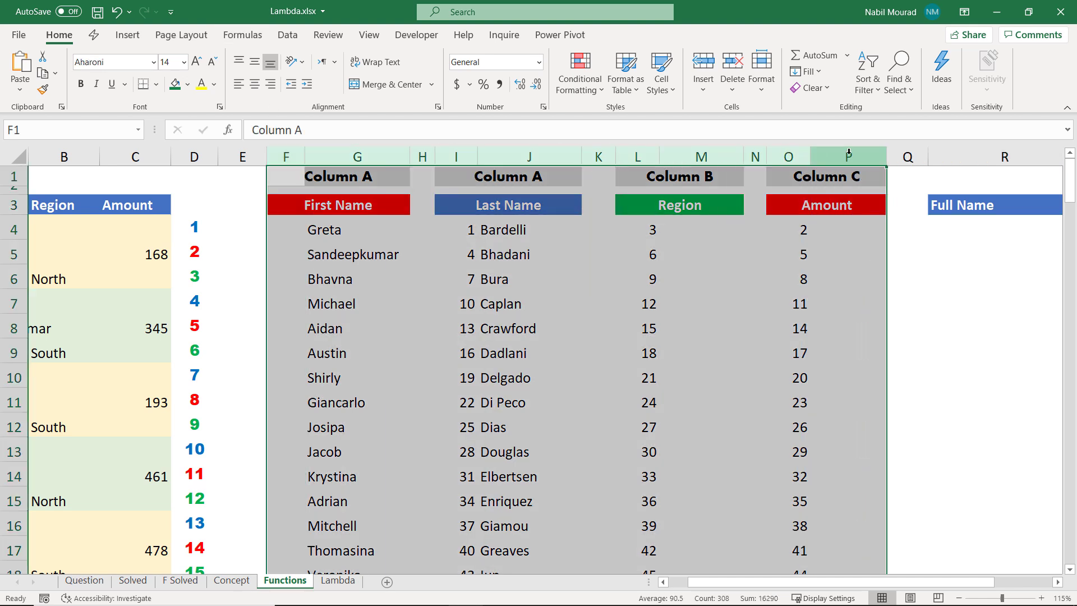
{"action": "right_click", "coordinate": [849, 152]}
{"action": "key", "text": "ctrl+0"}
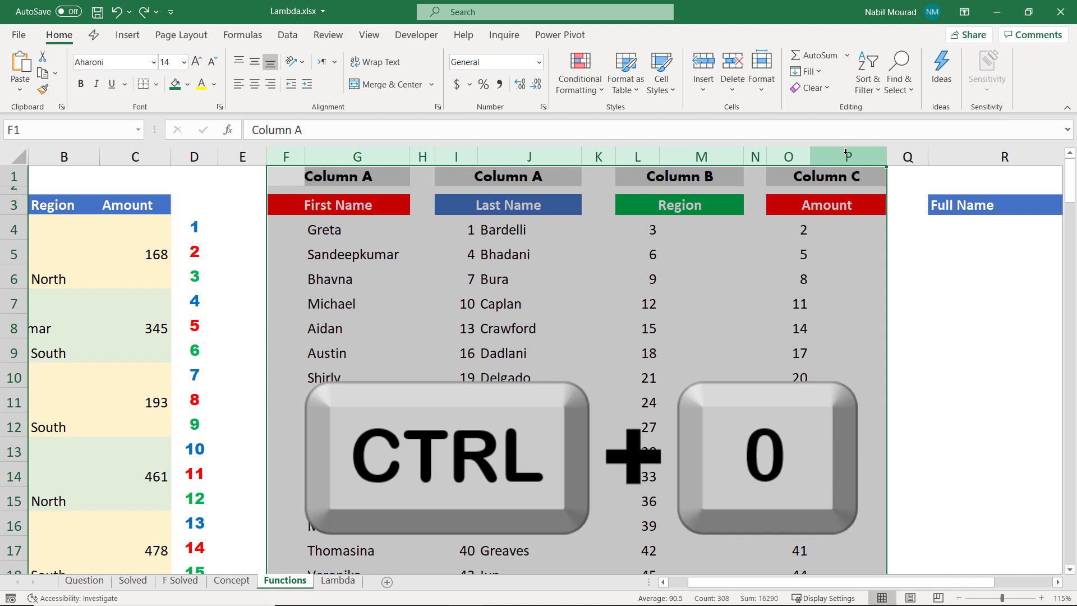
{"action": "key", "text": "ctrl+0"}
Paste the copied INDEX formula into R4 under Full Name and append &" "& to join a space
{"action": "left_click", "coordinate": [329, 225]}
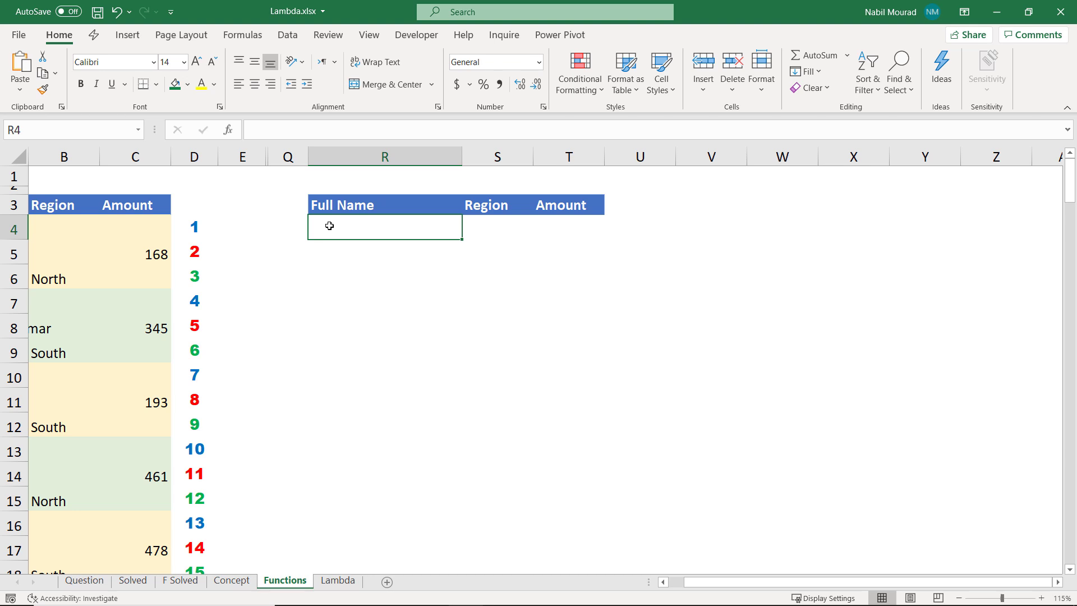
{"action": "type", "text": "=INDEX($A$4:$A$183,SEQUENCE(QUOTIENT(COUNTA($A:$A)-1,2),1,2,3))"}
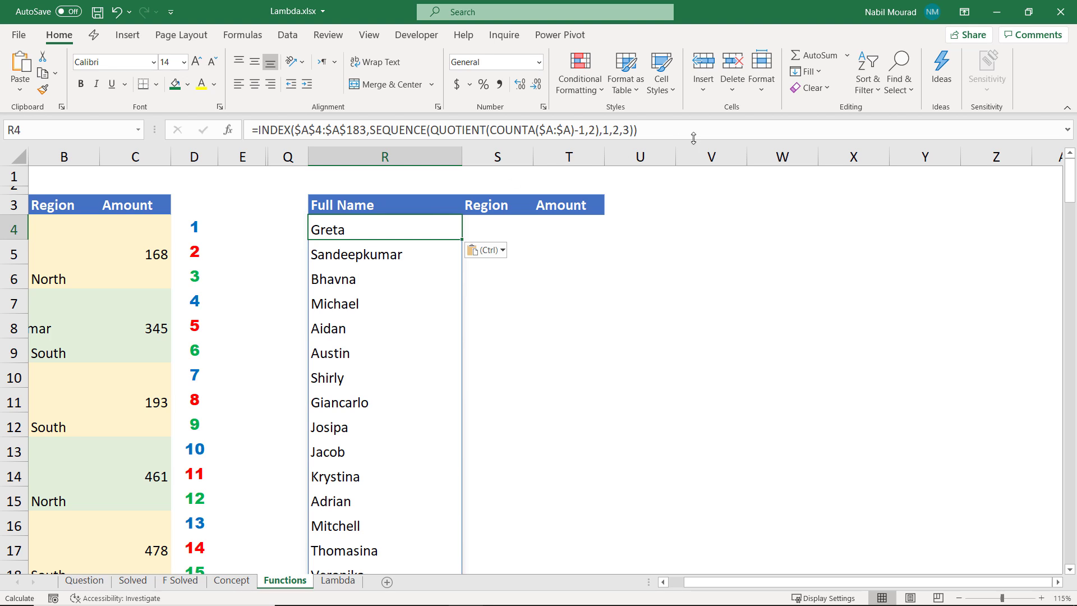
{"action": "key", "text": "F2"}
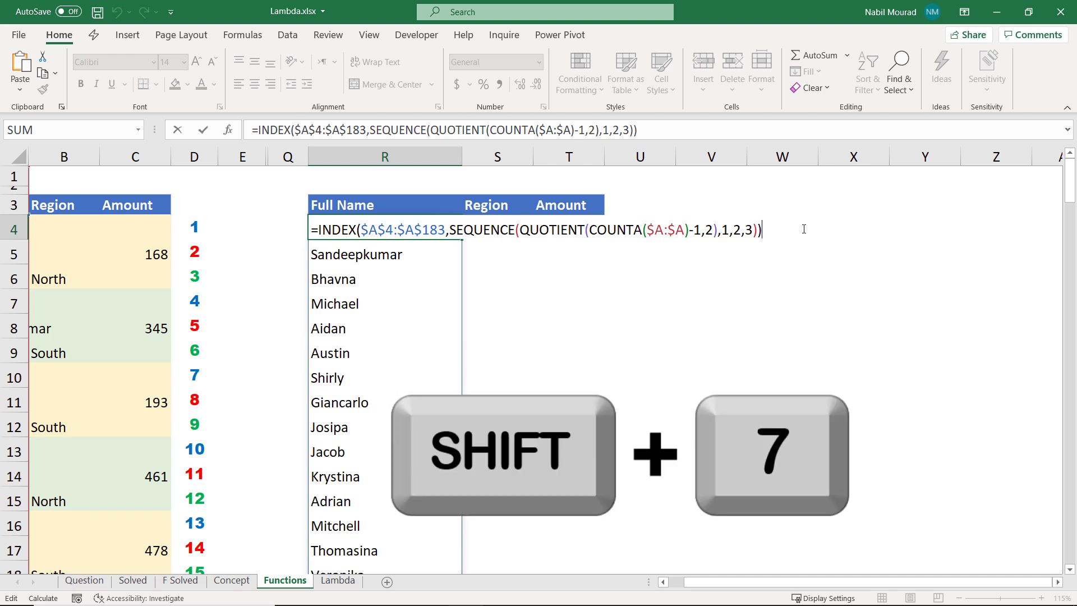
{"action": "type", "text": "&\" \""}
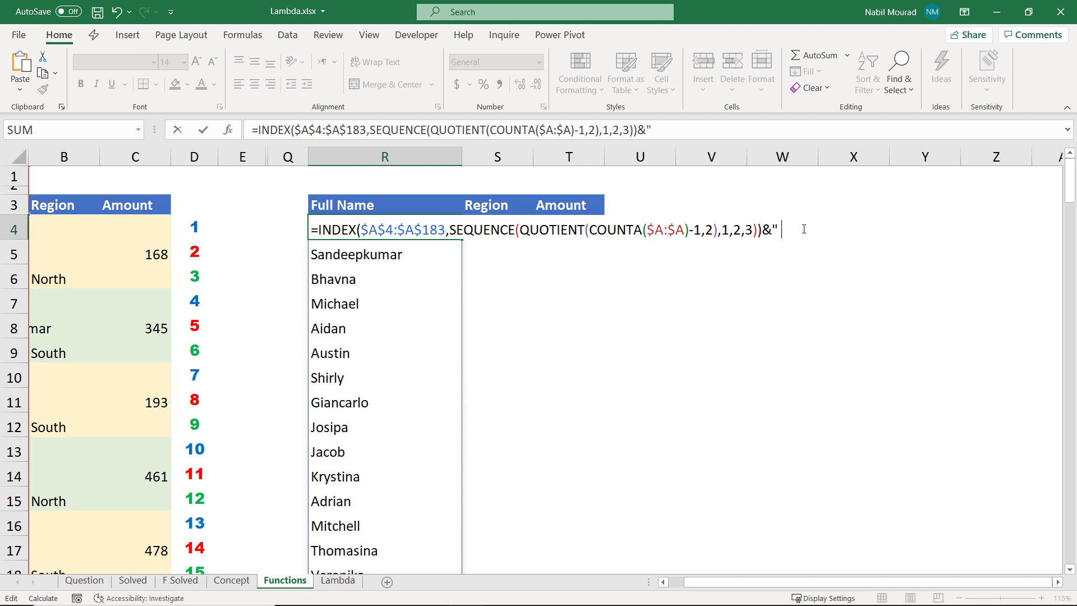
{"action": "type", "text": "&"}
Complete R4 with a second copy of the INDEX formula, without its equals sign and with the SEQUENCE start set to 1
{"action": "type", "text": "=INDEX($A$4:$A$183,SEQUENCE(QUOTIENT(COUNTA($A:$A)-1,2),1,2,3))"}
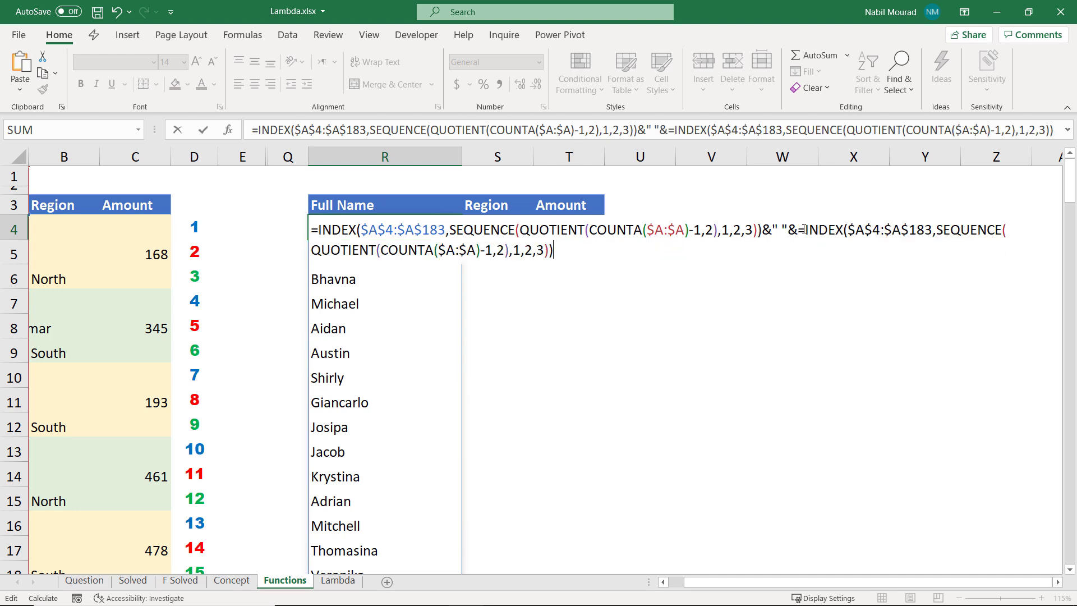
{"action": "double_click", "coordinate": [531, 250]}
{"action": "type", "text": "1"}
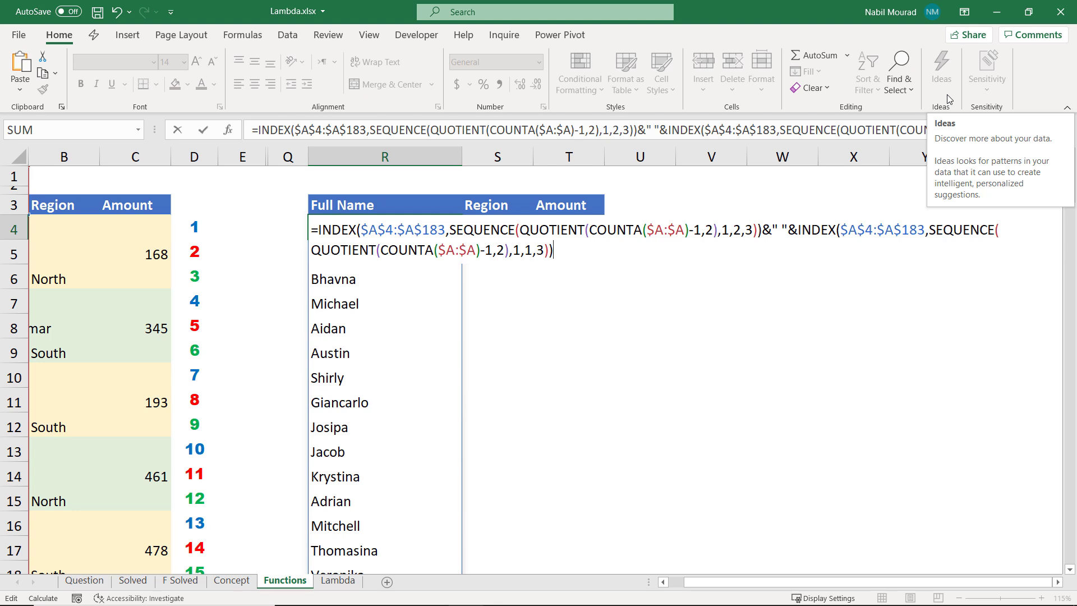
{"action": "key", "text": "Return"}
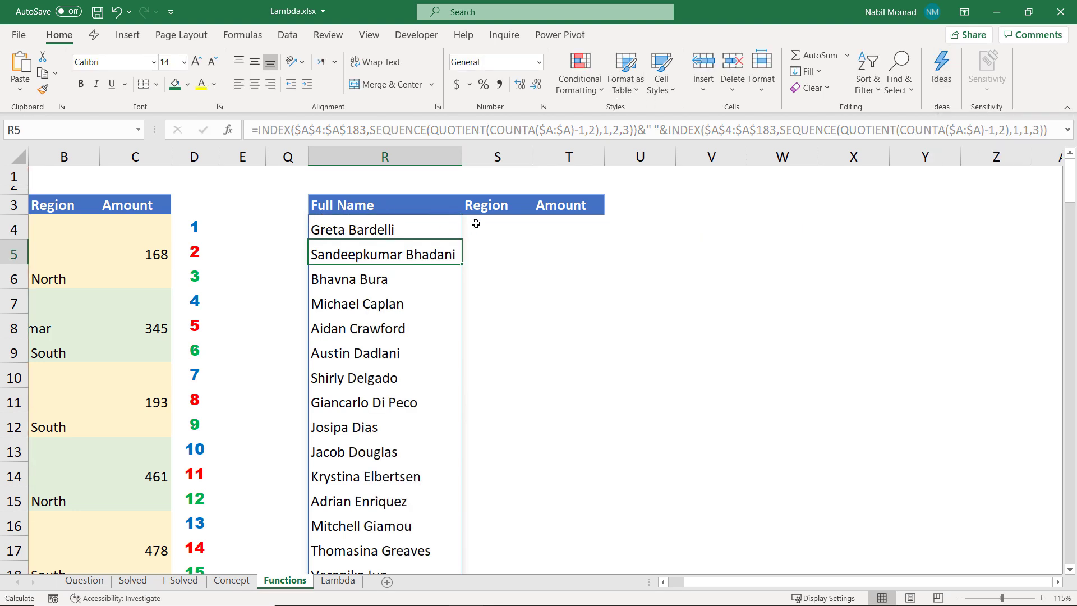
Copy only the first INDEX formula, up to the ampersand, from R4 and paste it into S4 under Region
{"action": "double_click", "coordinate": [399, 225]}
{"action": "left_click_drag", "start_coordinate": [252, 130], "coordinate": [638, 130]}
{"action": "key", "text": "ctrl+c"}
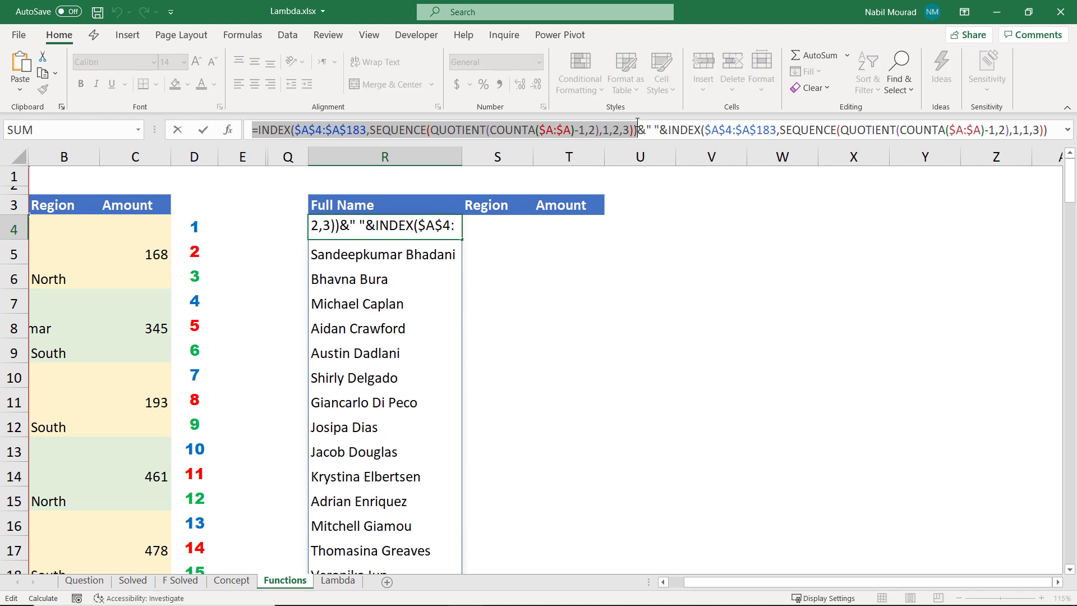
{"action": "left_click", "coordinate": [486, 222]}
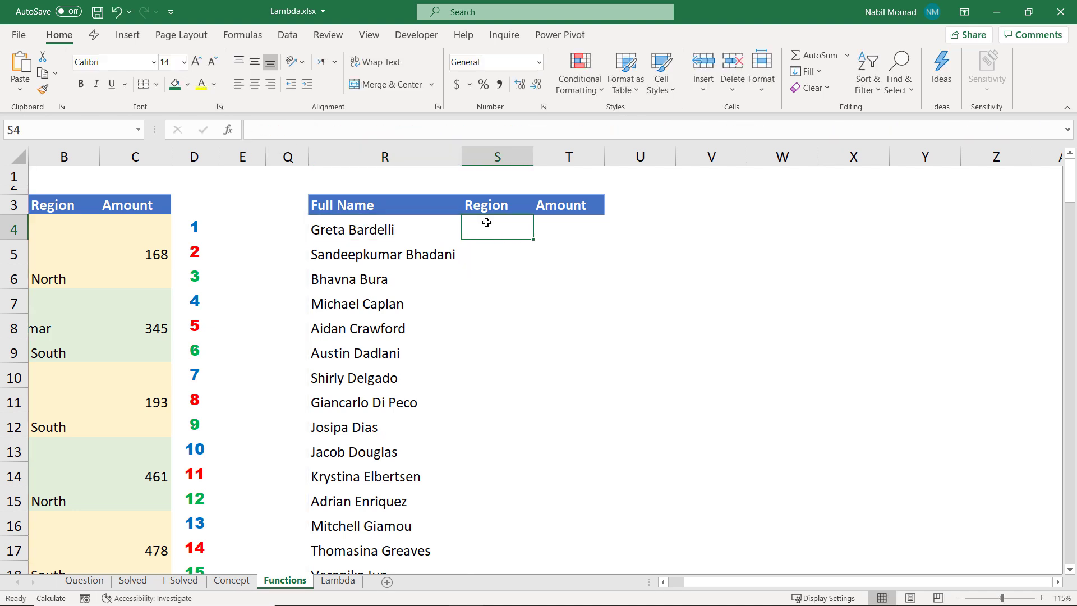
{"action": "key", "text": "ctrl+v"}
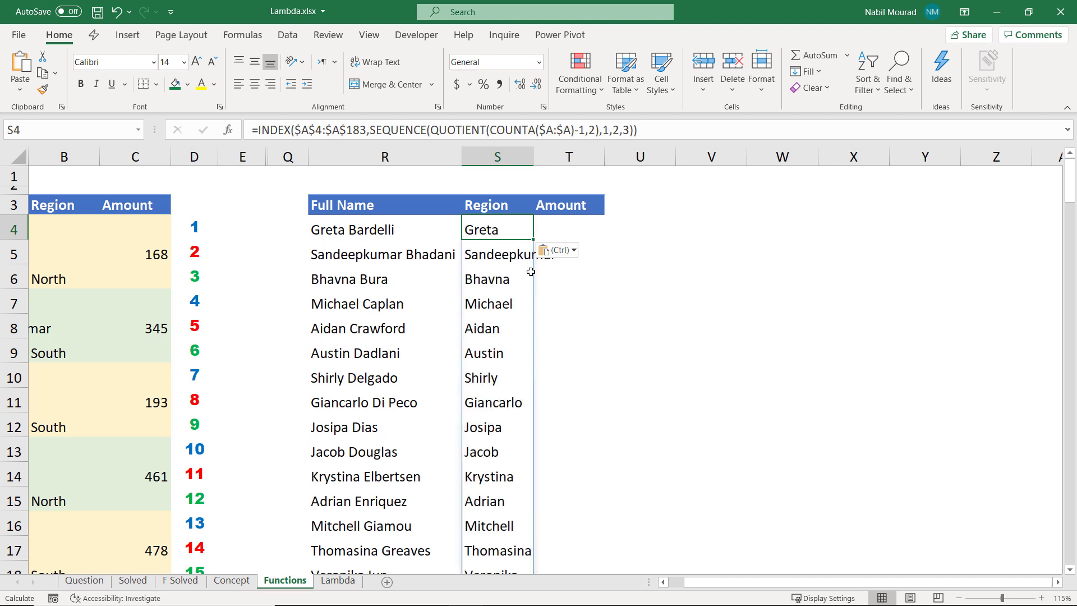
Shift the INDEX array in S4's formula to the Region data, $B$4:$B$183
{"action": "left_click_drag", "start_coordinate": [698, 586], "coordinate": [668, 585]}
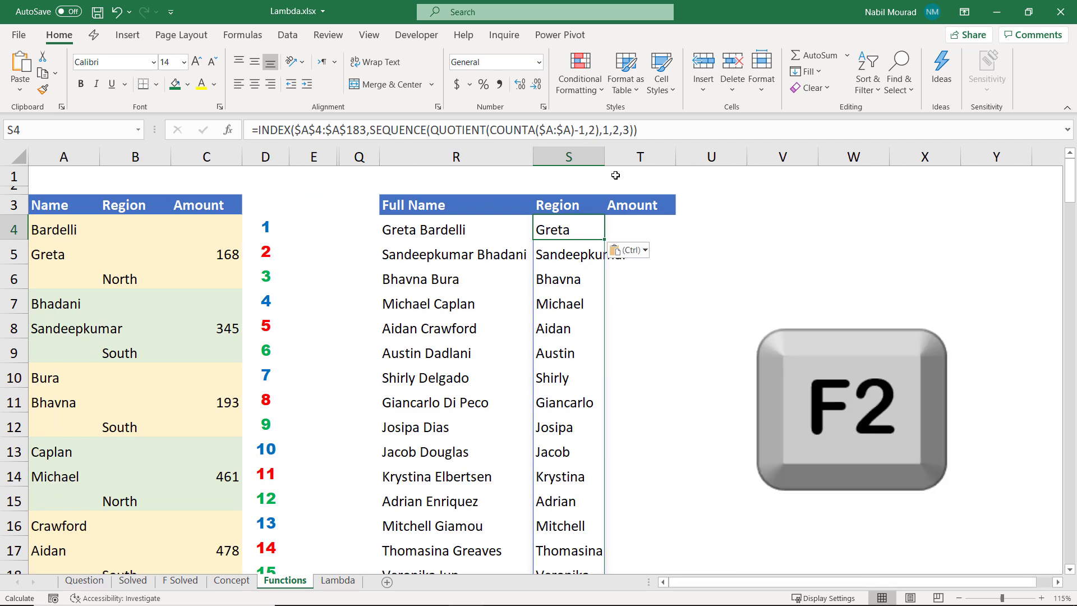
{"action": "key", "text": "F2"}
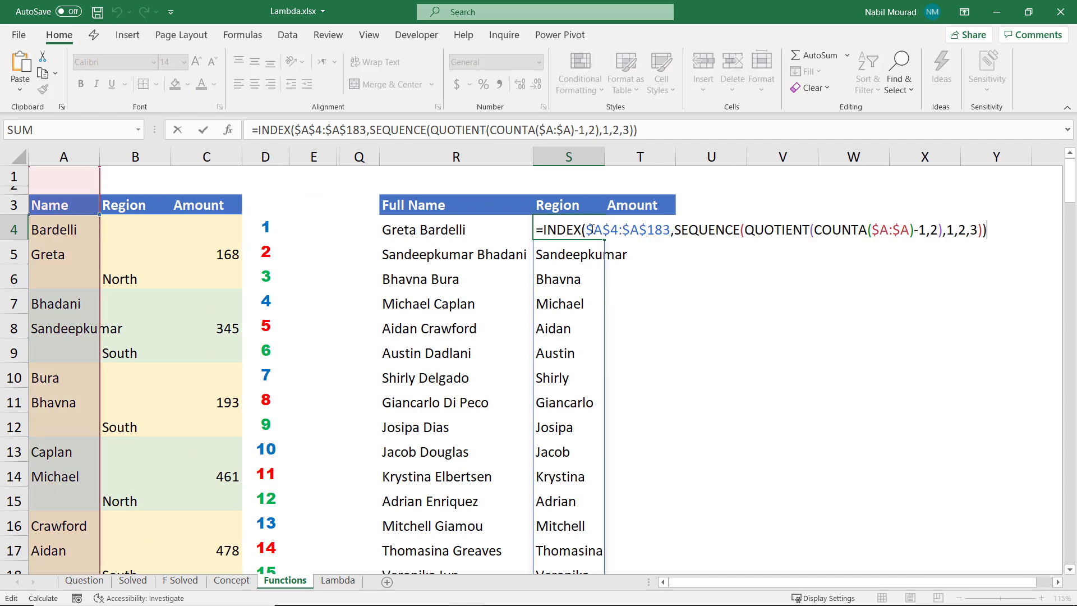
{"action": "left_click", "coordinate": [593, 230]}
{"action": "left_click_drag", "start_coordinate": [585, 231], "coordinate": [670, 231]}
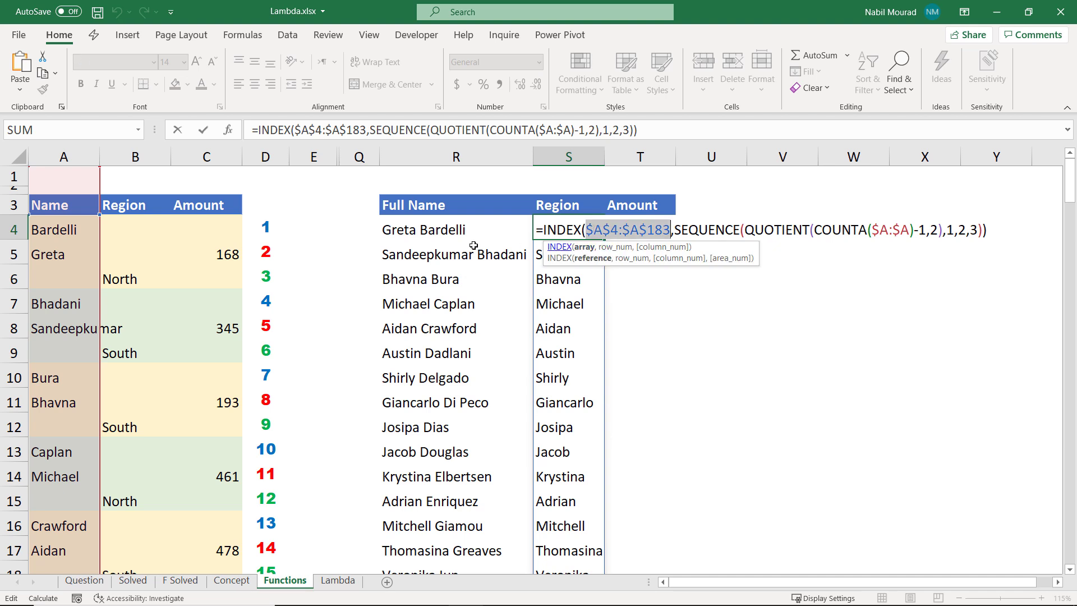
{"action": "left_click_drag", "start_coordinate": [99, 247], "coordinate": [127, 248]}
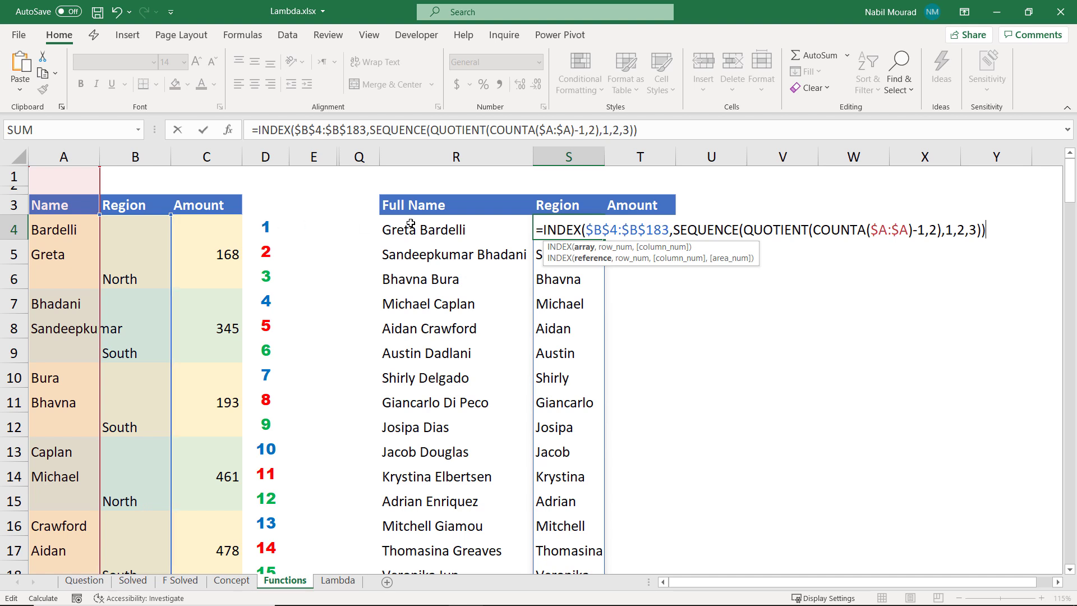
Set the SEQUENCE start argument in S4's formula to 3 and commit the formula
{"action": "double_click", "coordinate": [961, 231]}
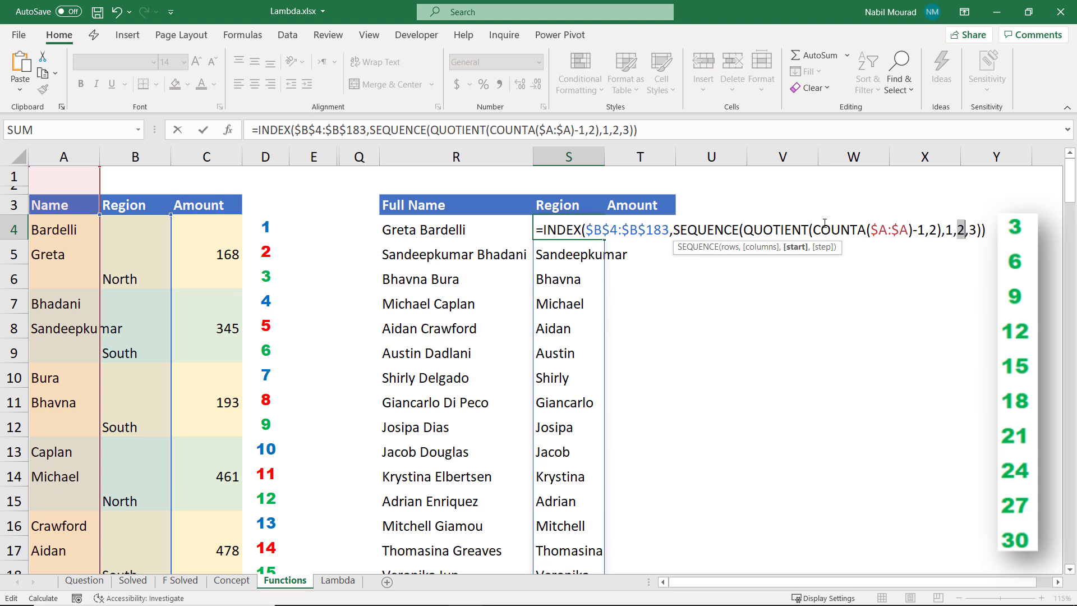
{"action": "type", "text": "3"}
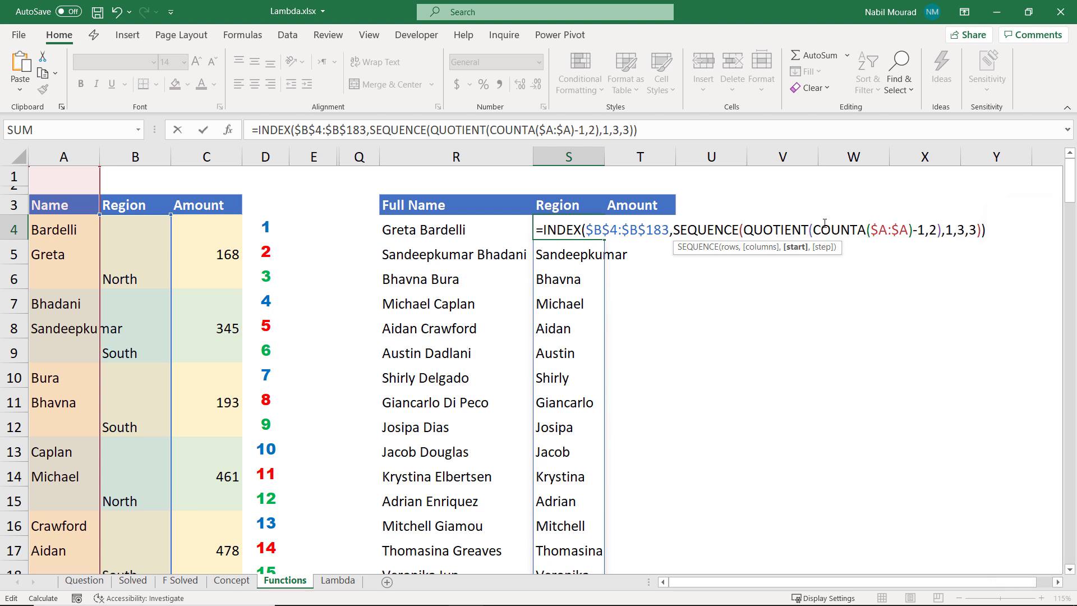
{"action": "key", "text": "Return"}
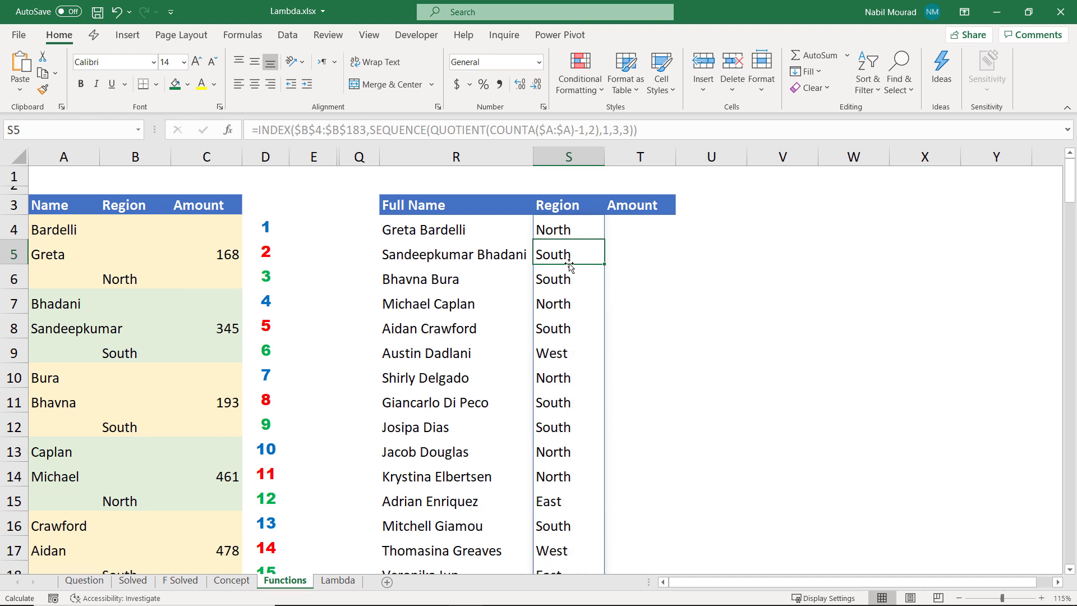
Paste the copied INDEX formula into T4 under Amount and shift its array to $C$4:$C$183
{"action": "left_click", "coordinate": [638, 224]}
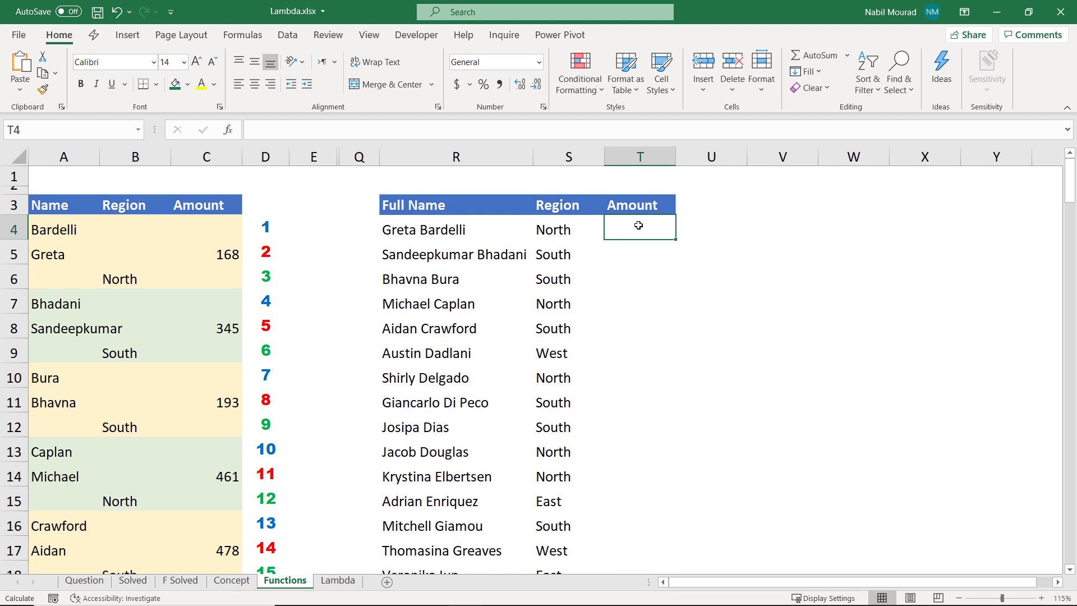
{"action": "type", "text": "=INDEX($A$4:$A$183,SEQUENCE(QUOTIENT(COUNTA($A:$A)-1,2),1,2,3))"}
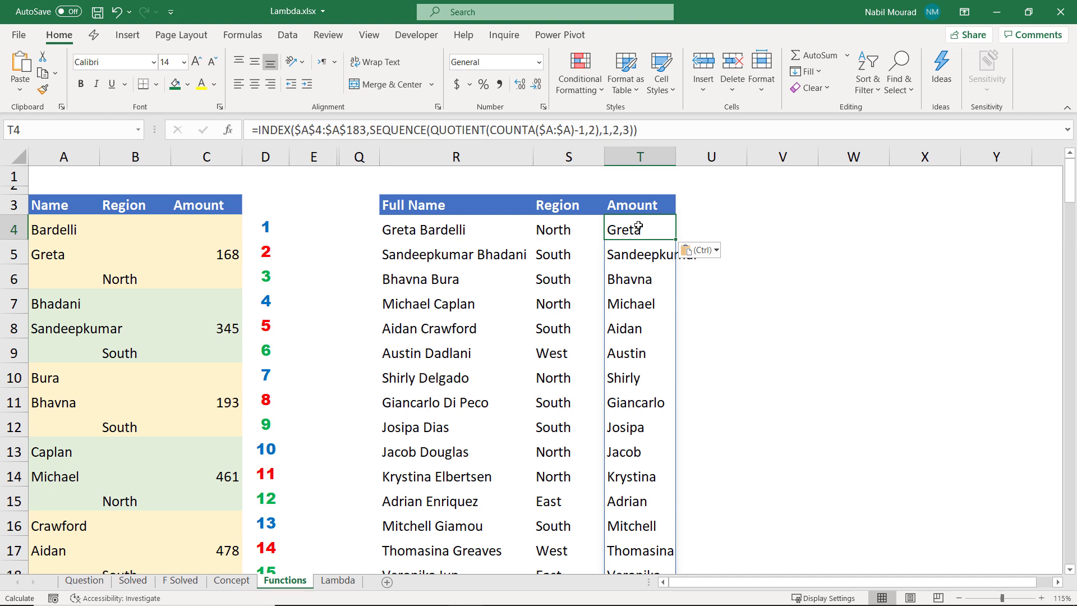
{"action": "double_click", "coordinate": [638, 226]}
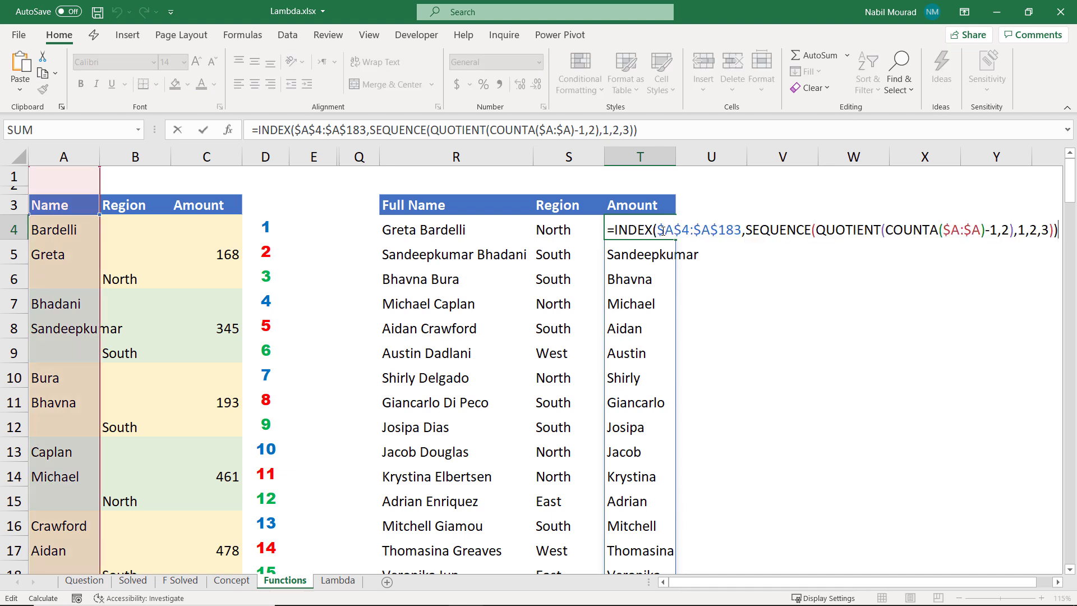
{"action": "left_click", "coordinate": [663, 232]}
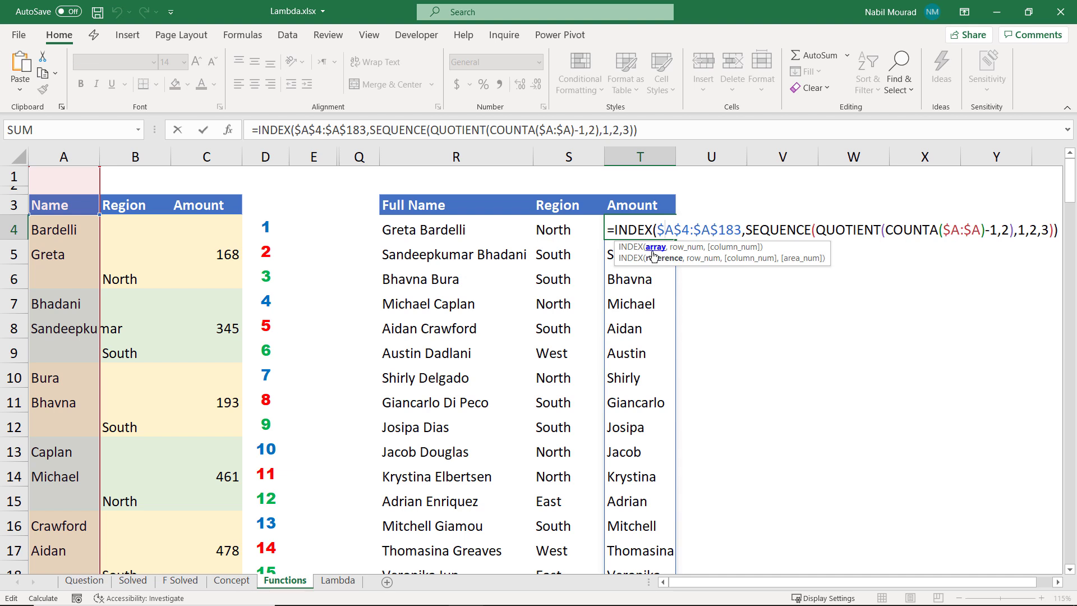
{"action": "left_click", "coordinate": [654, 253]}
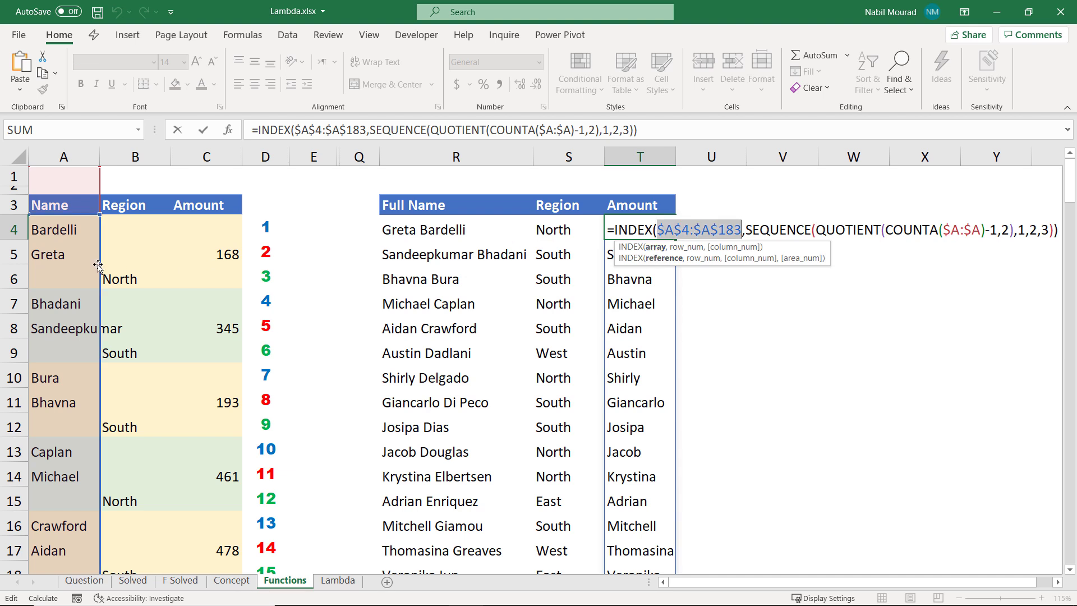
{"action": "left_click_drag", "start_coordinate": [100, 268], "coordinate": [198, 268]}
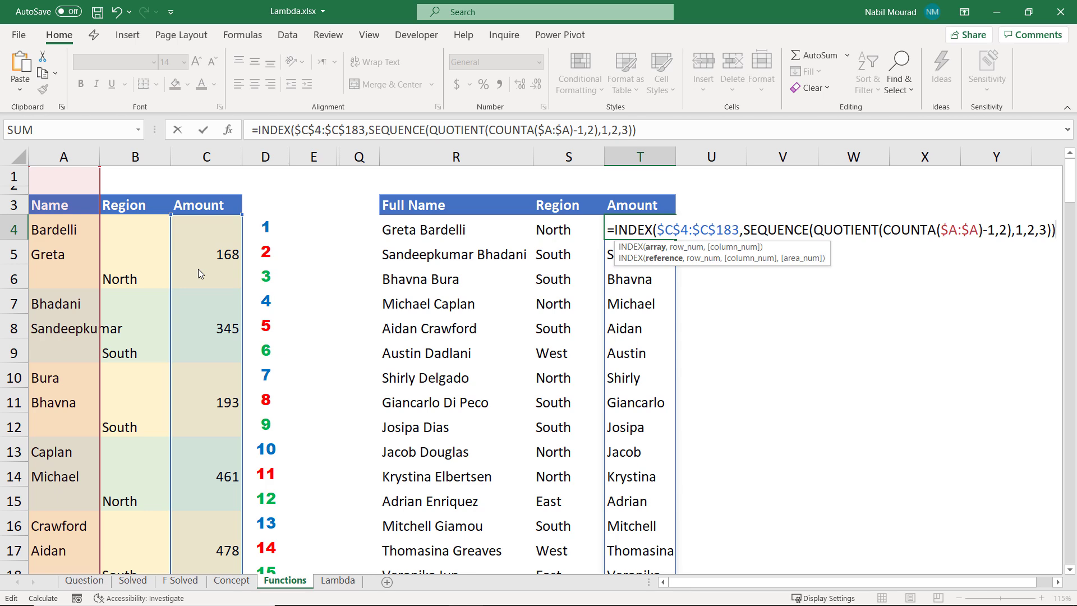
{"action": "key", "text": "Return"}
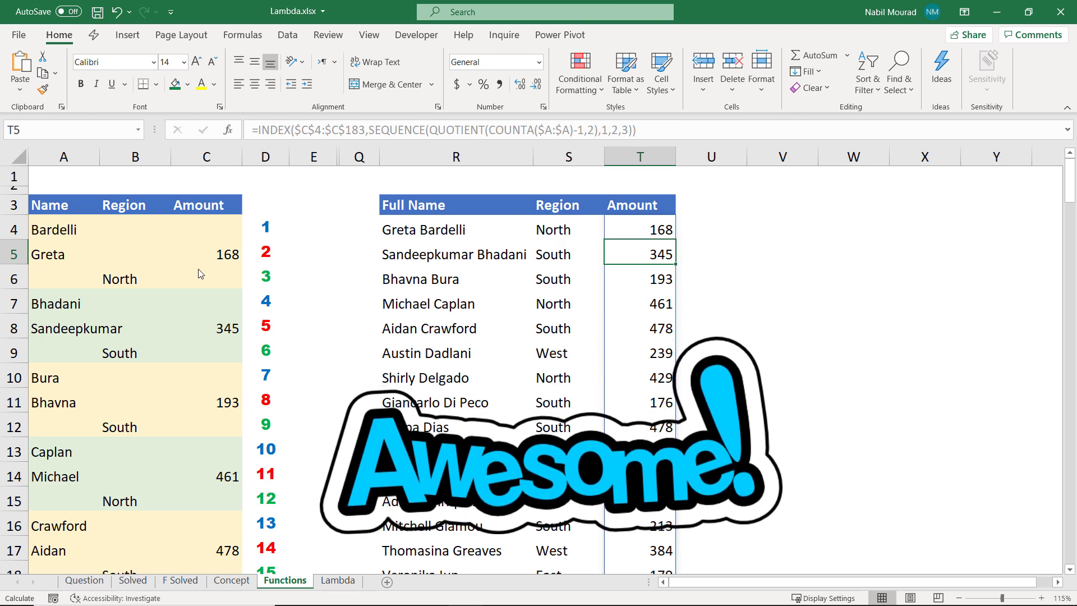
Copy the first SEQUENCE(QUOTIENT(COUNTA($A:$A)-1,2),1,2,3)) portion from R4's Full Name formula, leaving the formula as it is
{"action": "left_click", "coordinate": [1059, 582]}
{"action": "left_click", "coordinate": [1059, 582]}
{"action": "left_click", "coordinate": [1059, 582]}
{"action": "left_click", "coordinate": [1059, 582]}
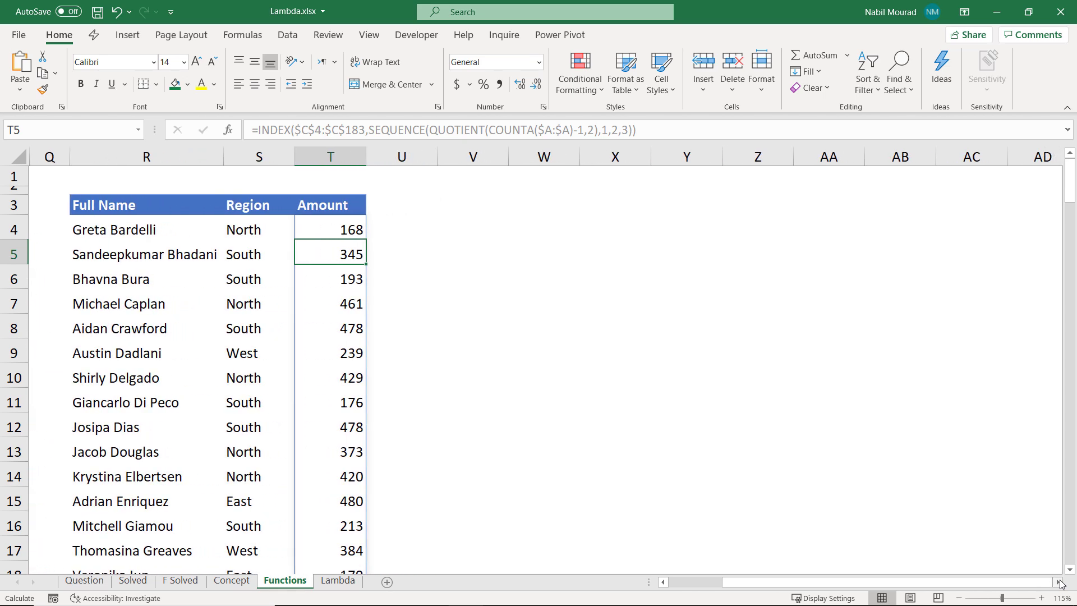
{"action": "left_click", "coordinate": [490, 222]}
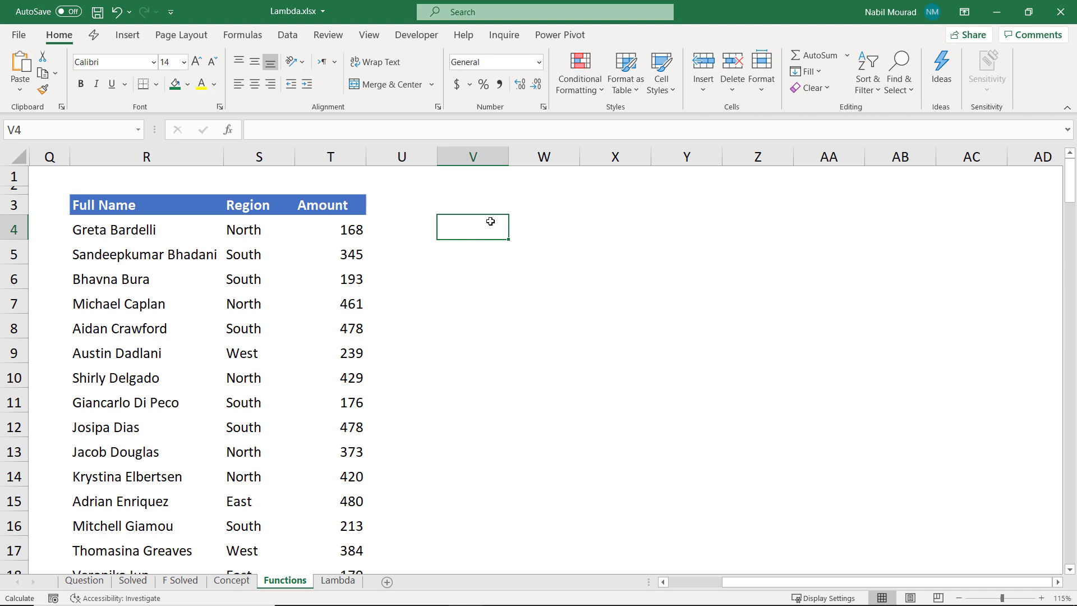
{"action": "left_click", "coordinate": [106, 230]}
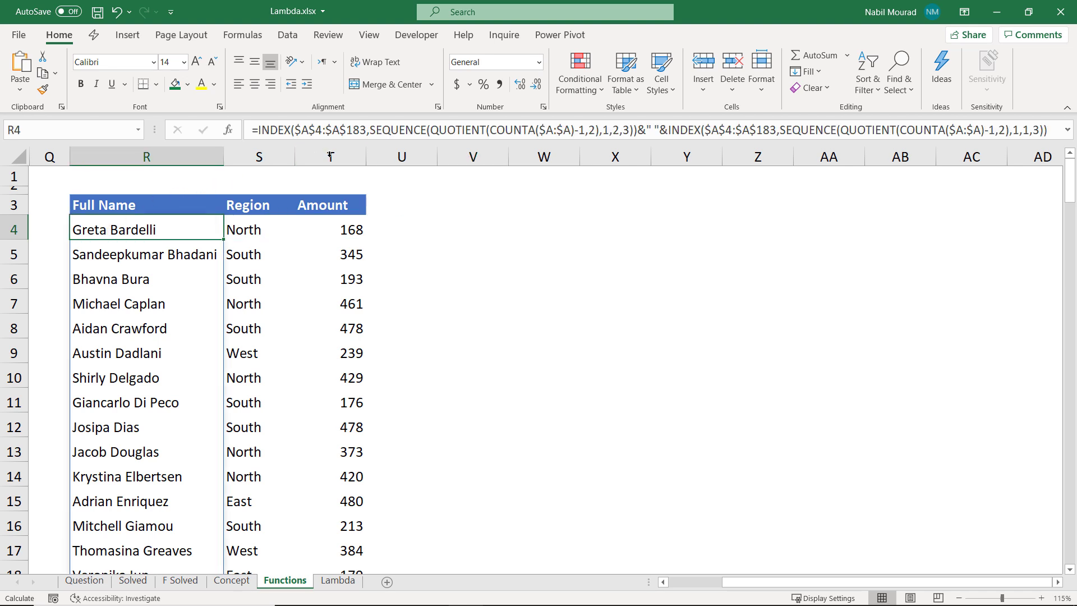
{"action": "left_click_drag", "start_coordinate": [370, 130], "coordinate": [639, 133]}
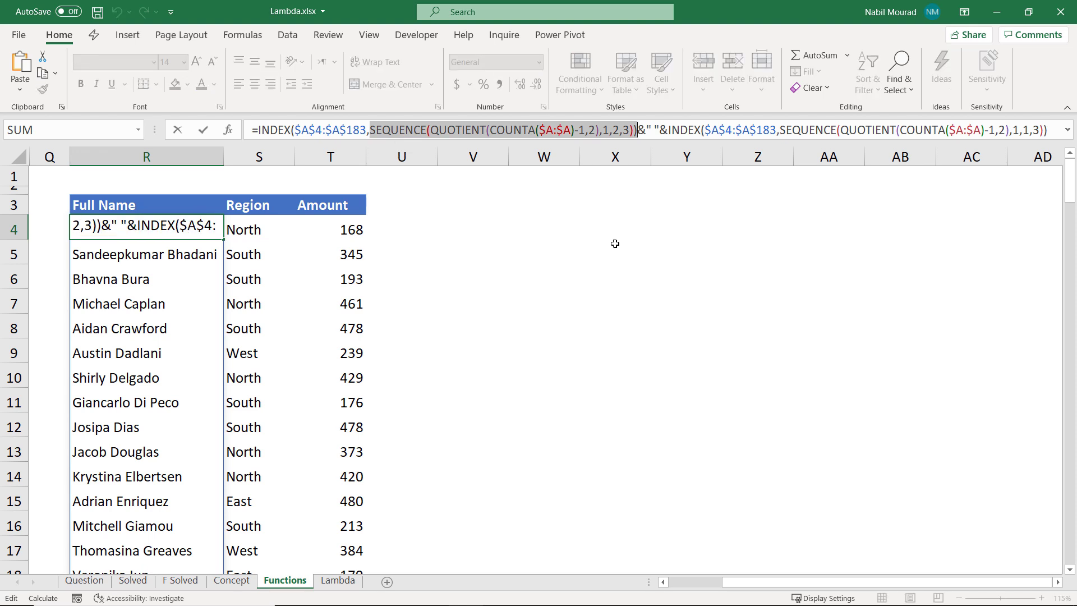
{"action": "key", "text": "Escape"}
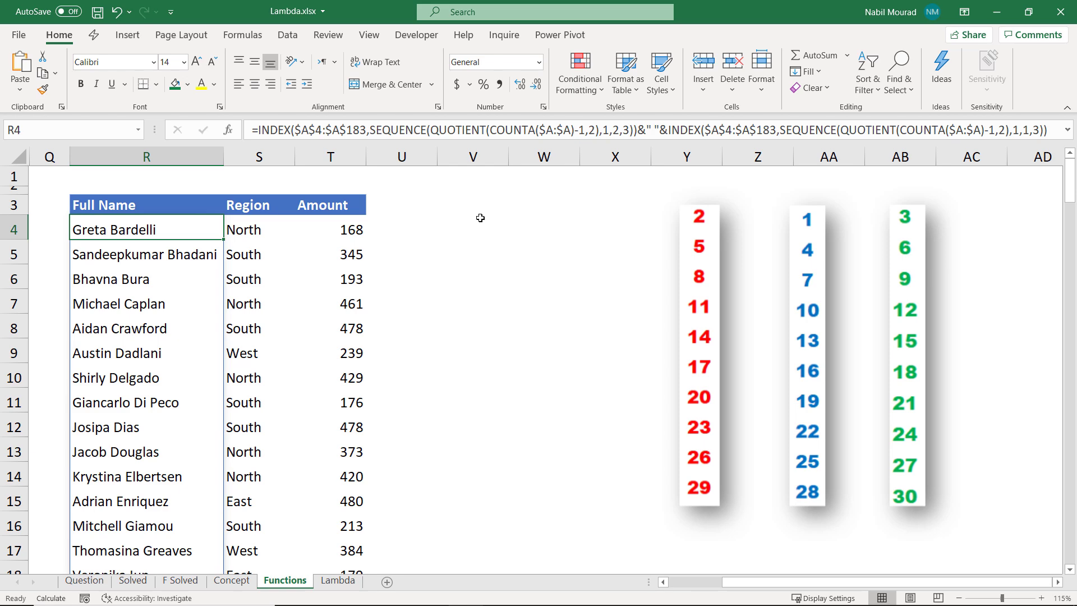
Start a LAMBDA formula in V4 with x as its parameter
{"action": "left_click", "coordinate": [481, 217]}
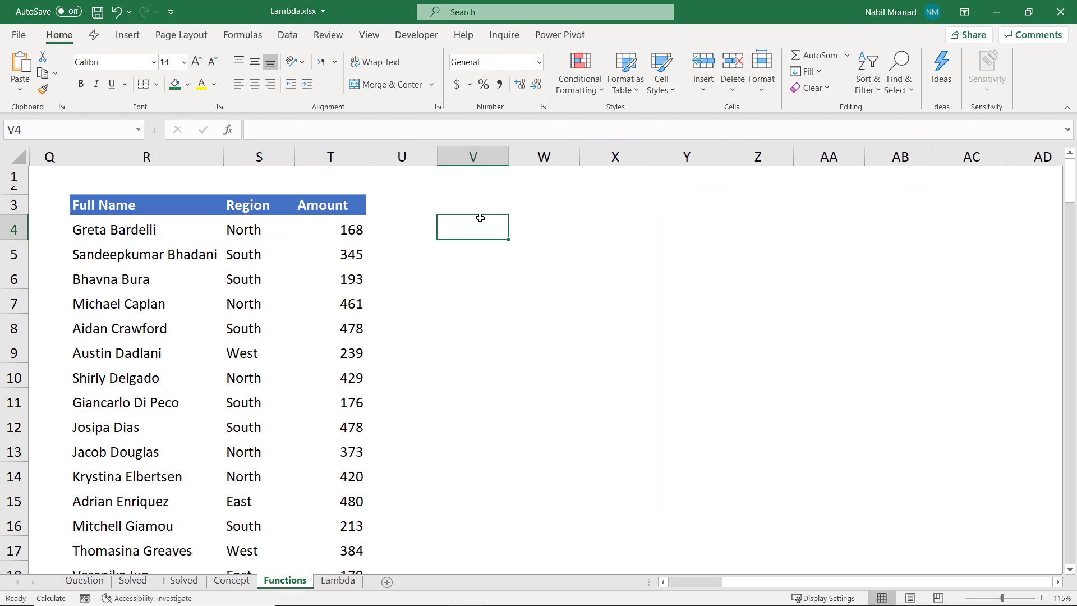
{"action": "type", "text": "=lam"}
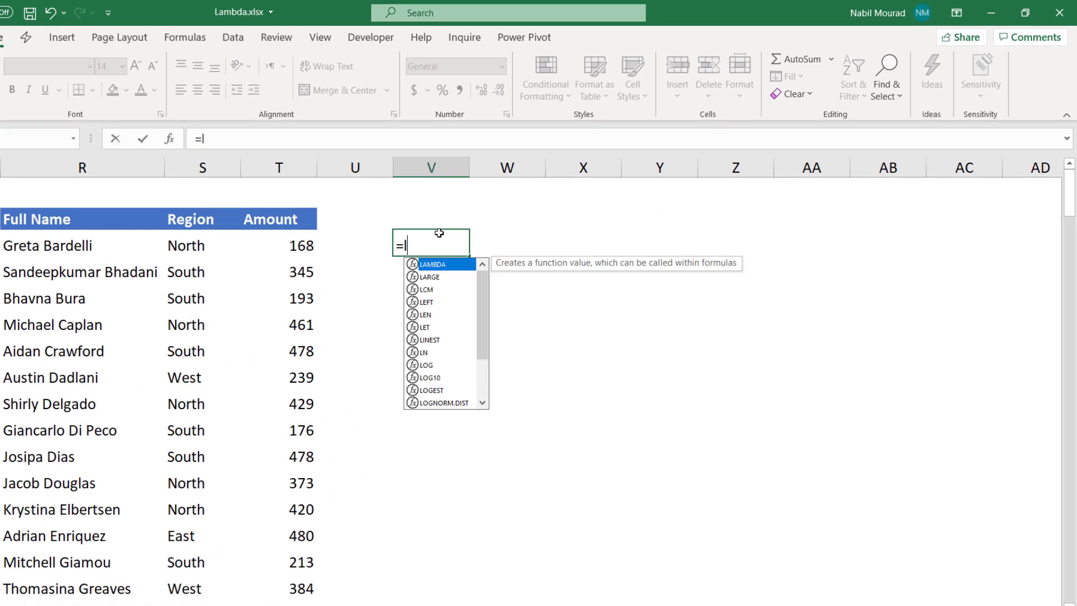
{"action": "type", "text": "b"}
{"action": "key", "text": "Tab"}
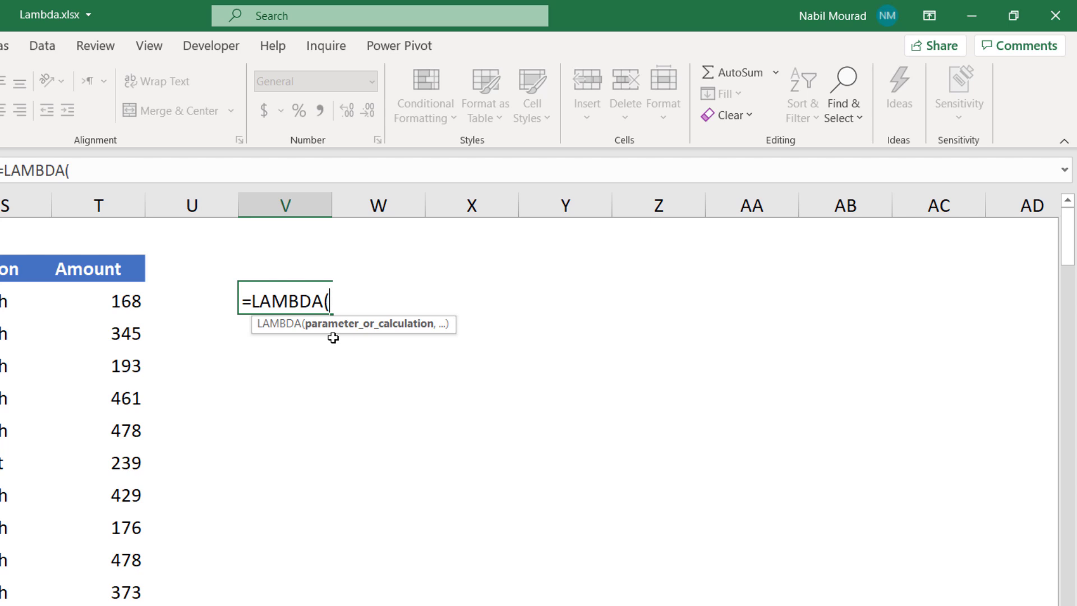
{"action": "type", "text": "x,"}
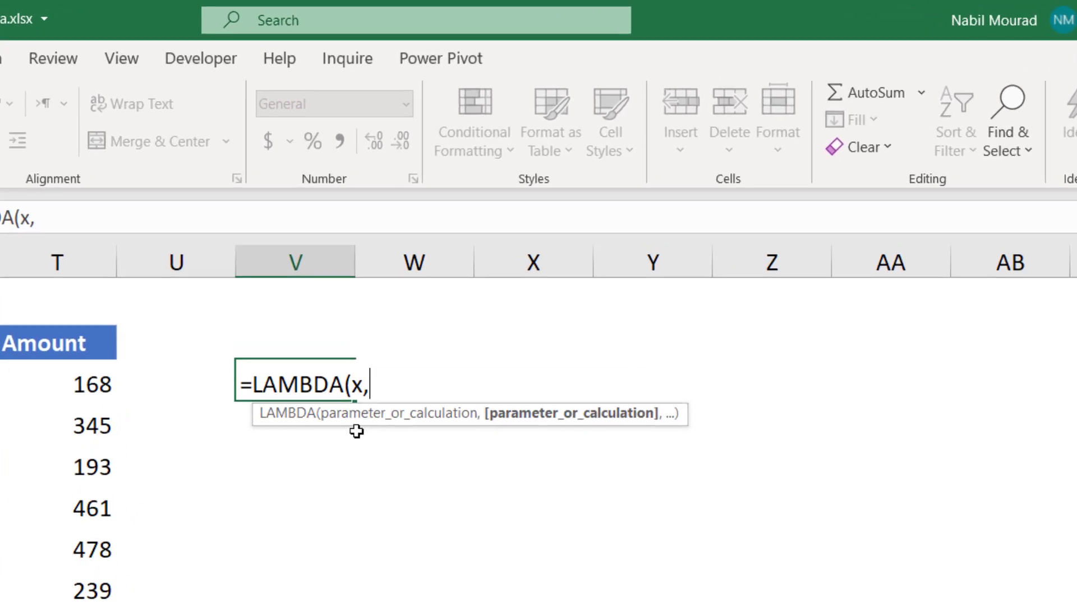
Complete V4's LAMBDA with the copied SEQUENCE expression, replace its start argument with x, and commit the formula
{"action": "type", "text": "SEQUENCE(QUOTIENT(COUNTA($A:$A)-1,2),1,2,3))"}
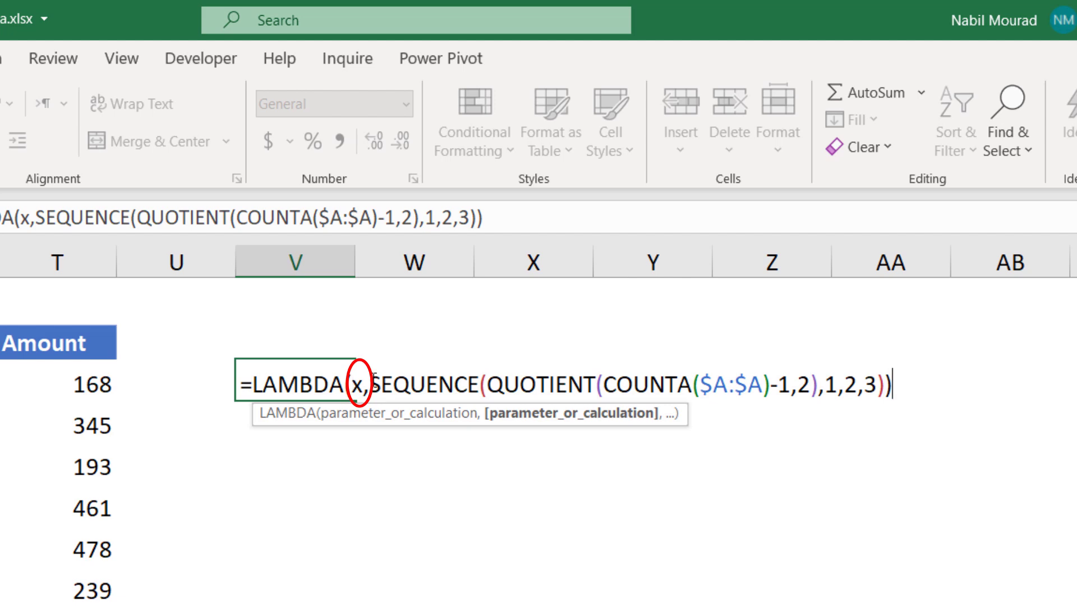
{"action": "key", "text": "Left"}
{"action": "key", "text": "Left"}
{"action": "key", "text": "Left"}
{"action": "key", "text": "Left"}
{"action": "key", "text": "Left"}
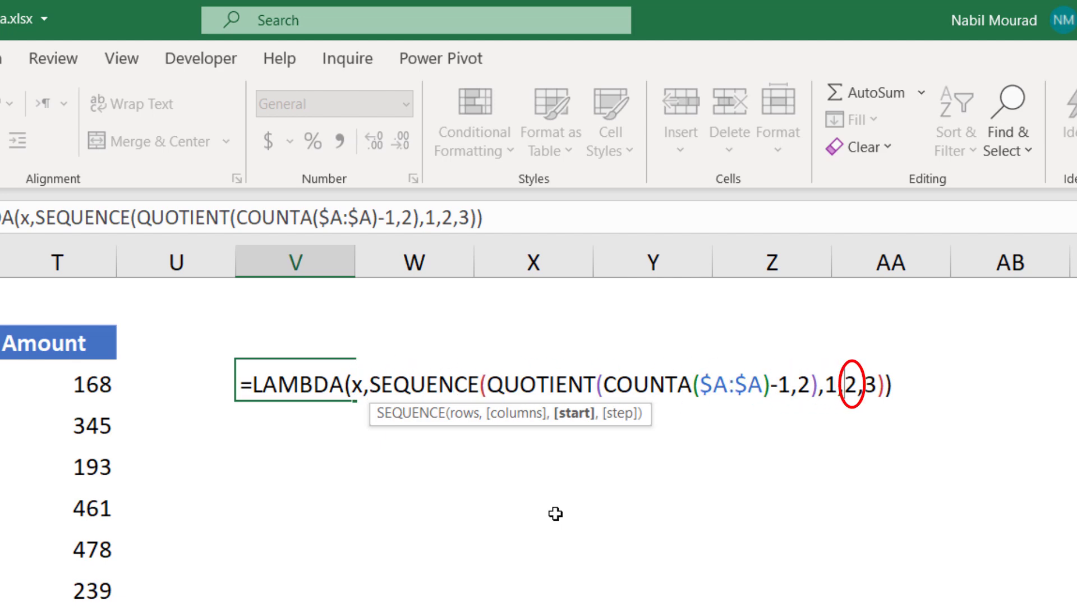
{"action": "double_click", "coordinate": [849, 383]}
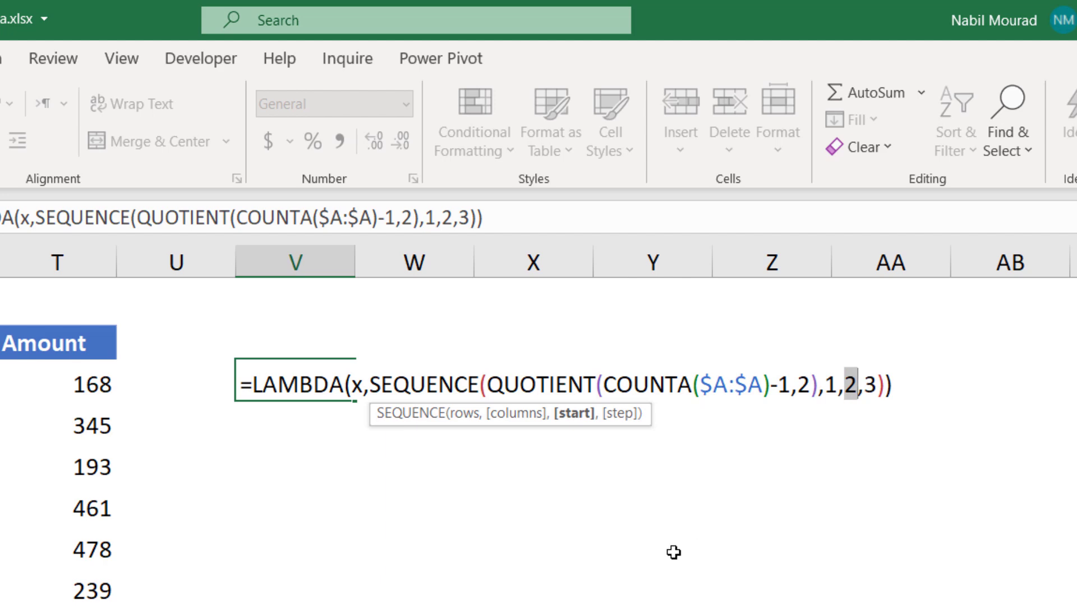
{"action": "type", "text": "x"}
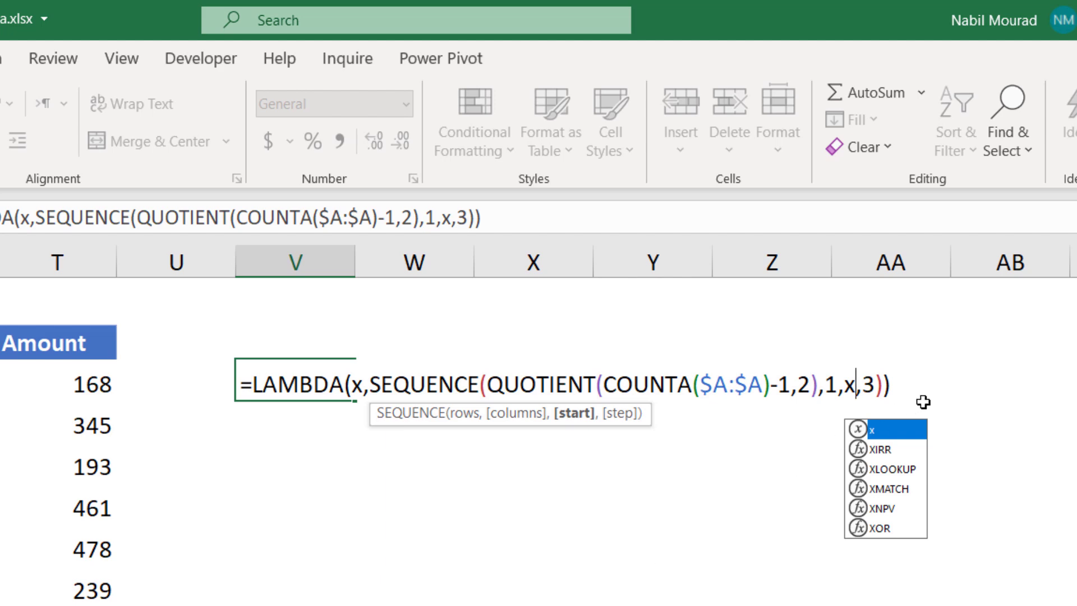
{"action": "key", "text": "Return"}
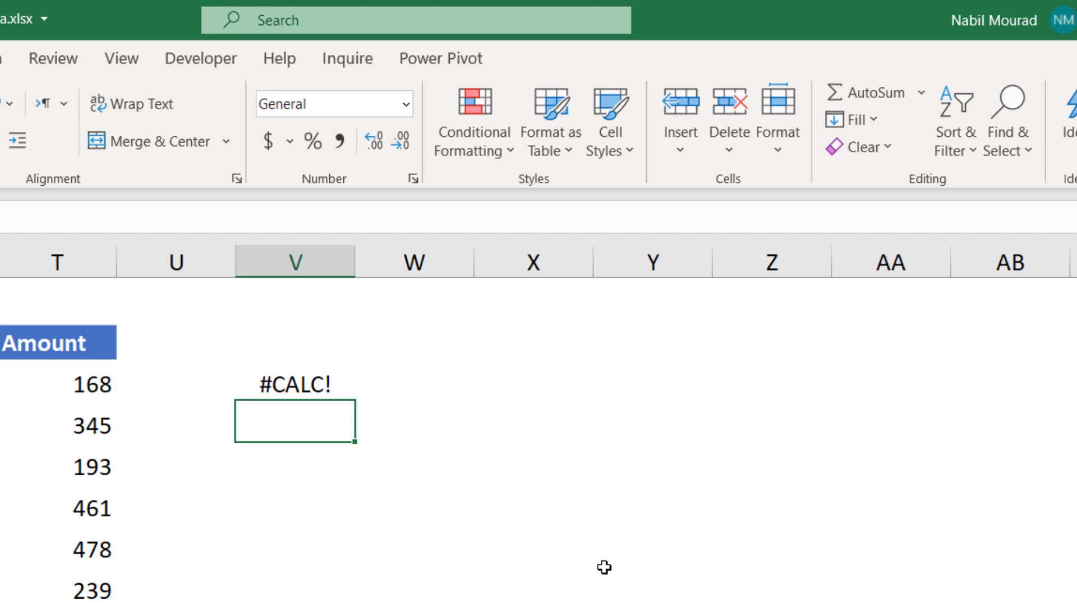
Test the LAMBDA in V4 by appending the argument (2) to the formula and committing it
{"action": "left_click", "coordinate": [277, 383]}
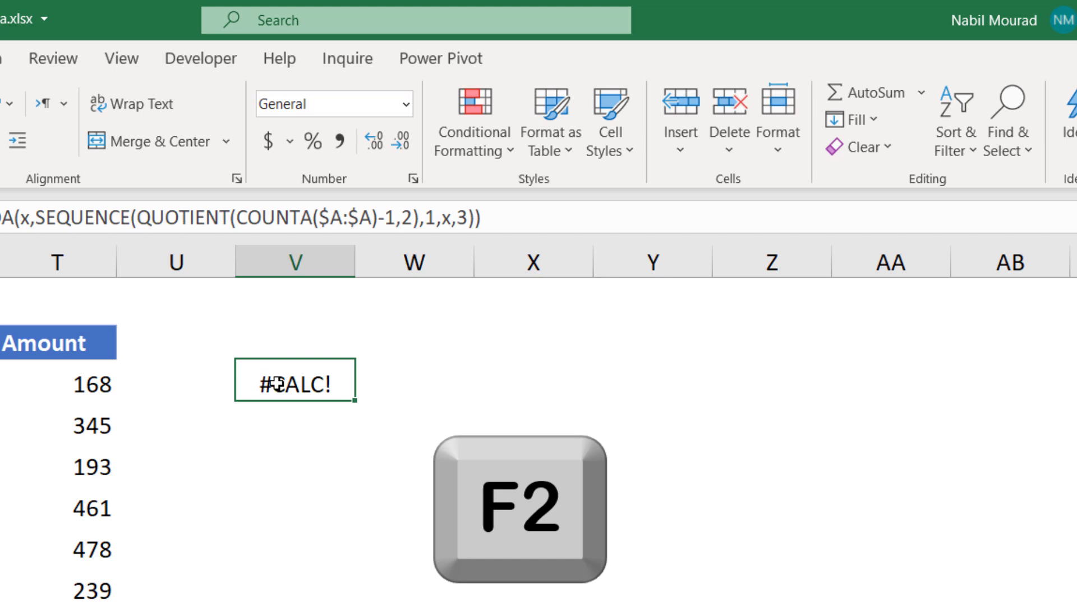
{"action": "key", "text": "F2"}
{"action": "type", "text": "("}
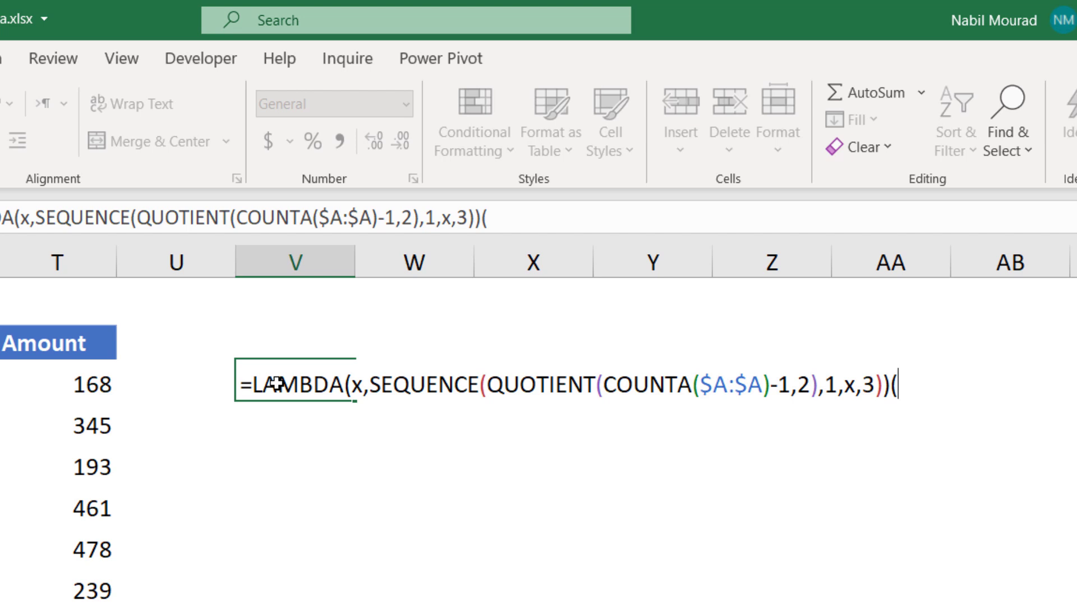
{"action": "type", "text": "2)"}
{"action": "key", "text": "Return"}
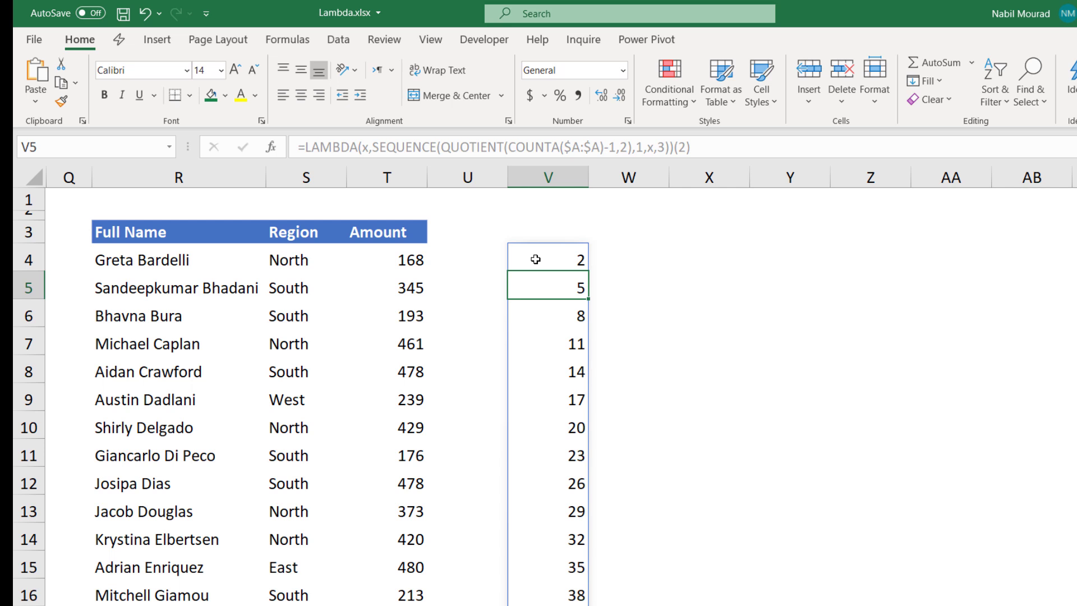
Copy the LAMBDA part of V4's formula without the trailing (2), then clear the cell
{"action": "left_click", "coordinate": [536, 259]}
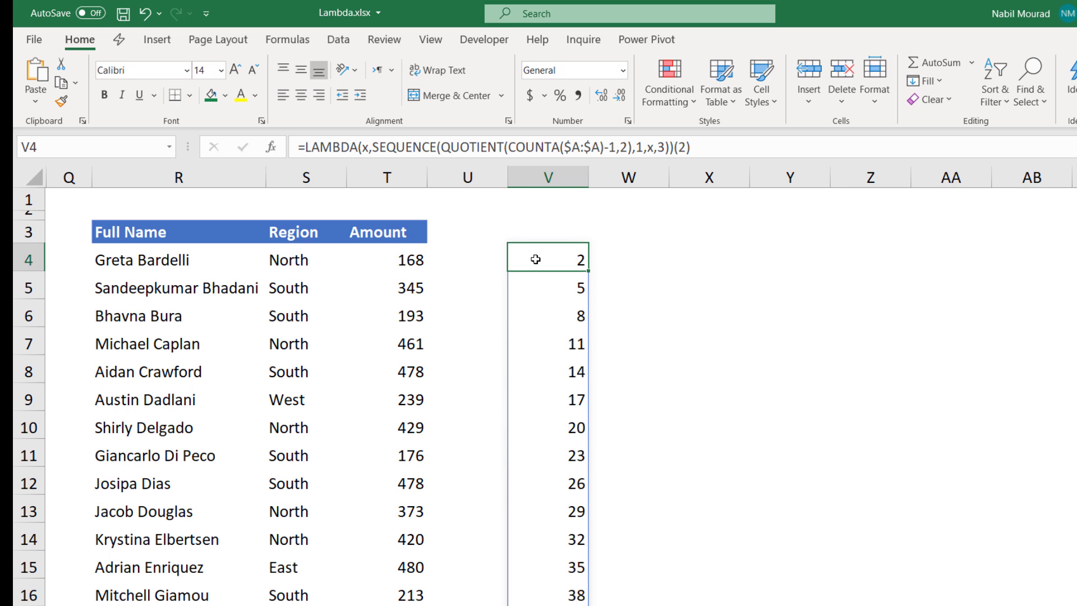
{"action": "key", "text": "F2"}
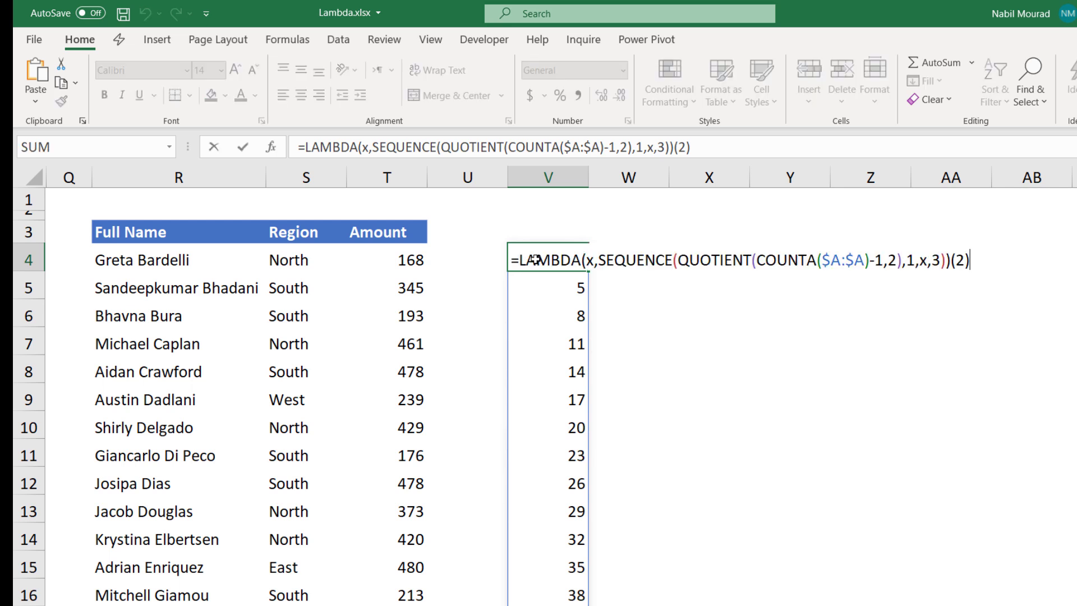
{"action": "left_click_drag", "start_coordinate": [511, 261], "coordinate": [952, 256]}
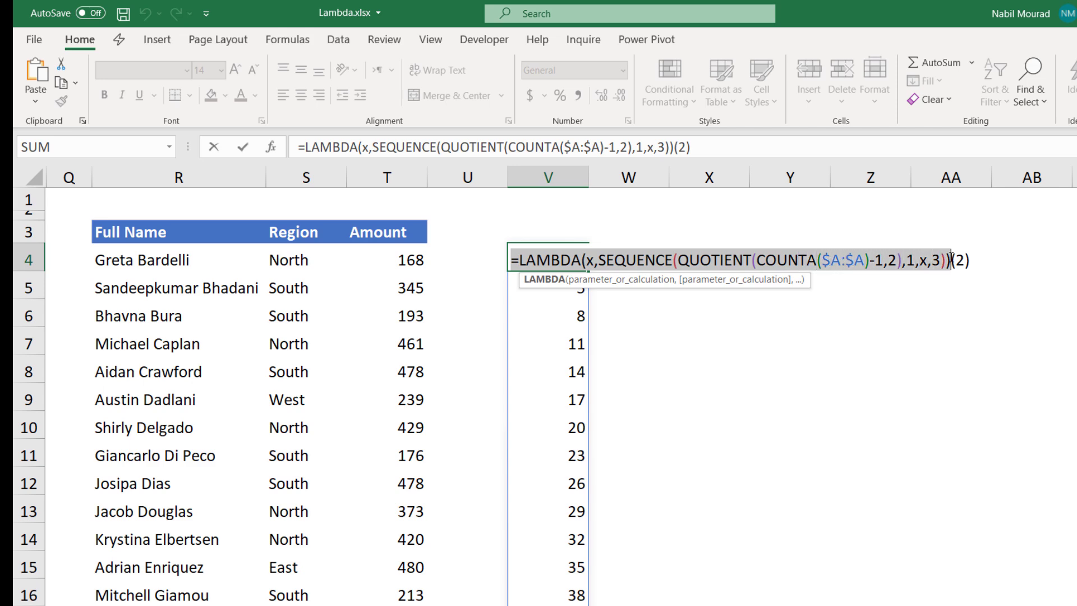
{"action": "key", "text": "ctrl+c"}
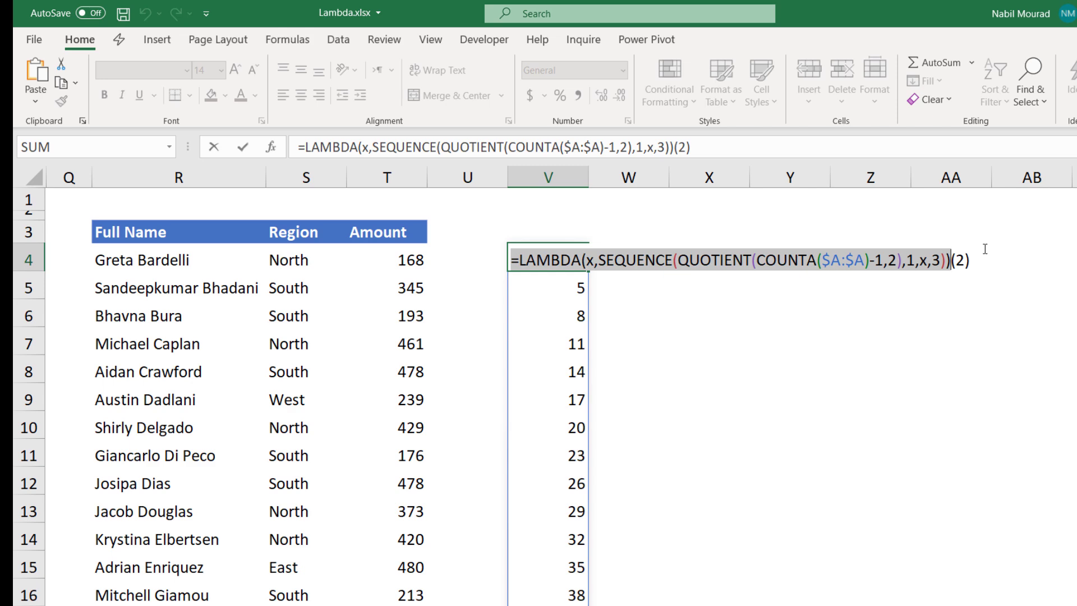
{"action": "key", "text": "Escape"}
{"action": "key", "text": "Delete"}
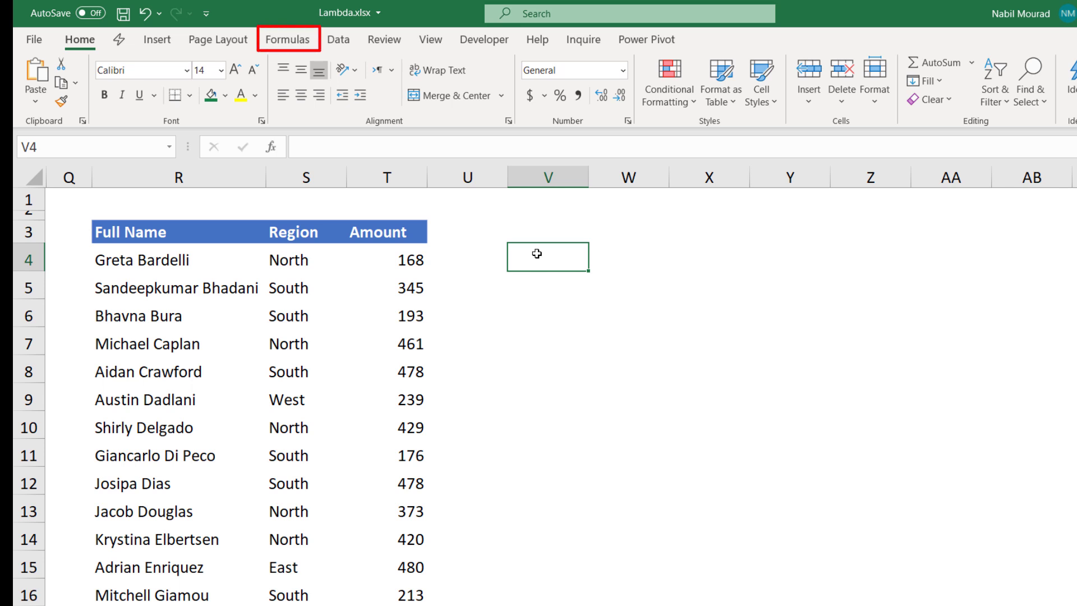
Define a workbook-scoped name MyRow that refers to the copied =LAMBDA(x,SEQUENCE(QUOTIENT(COUNTA($A:$A)-1,2),1,x,3)) formula
{"action": "left_click", "coordinate": [303, 39]}
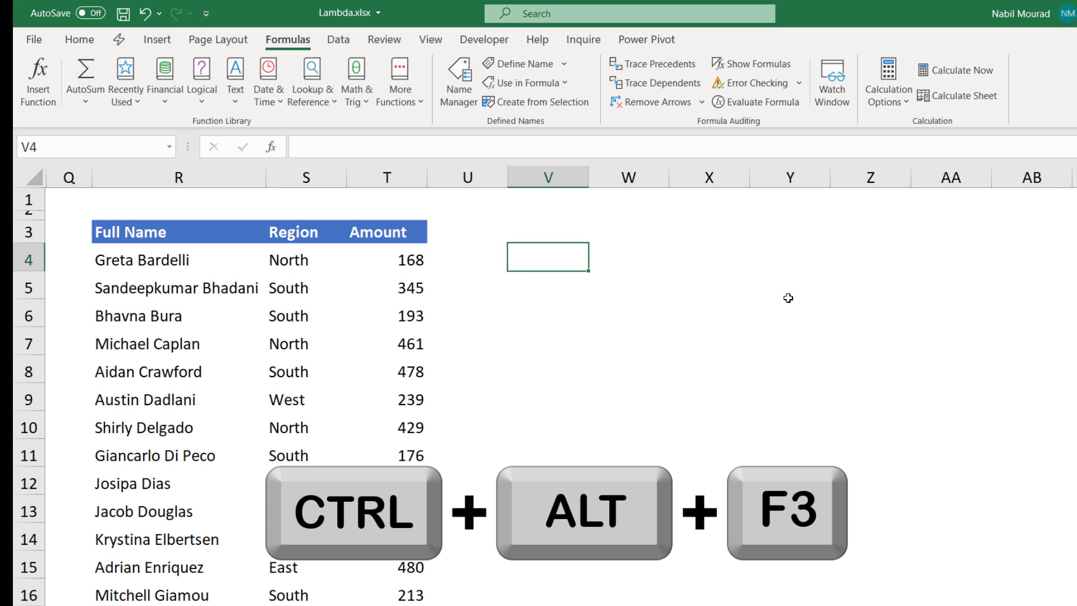
{"action": "key", "text": "ctrl+alt+F3"}
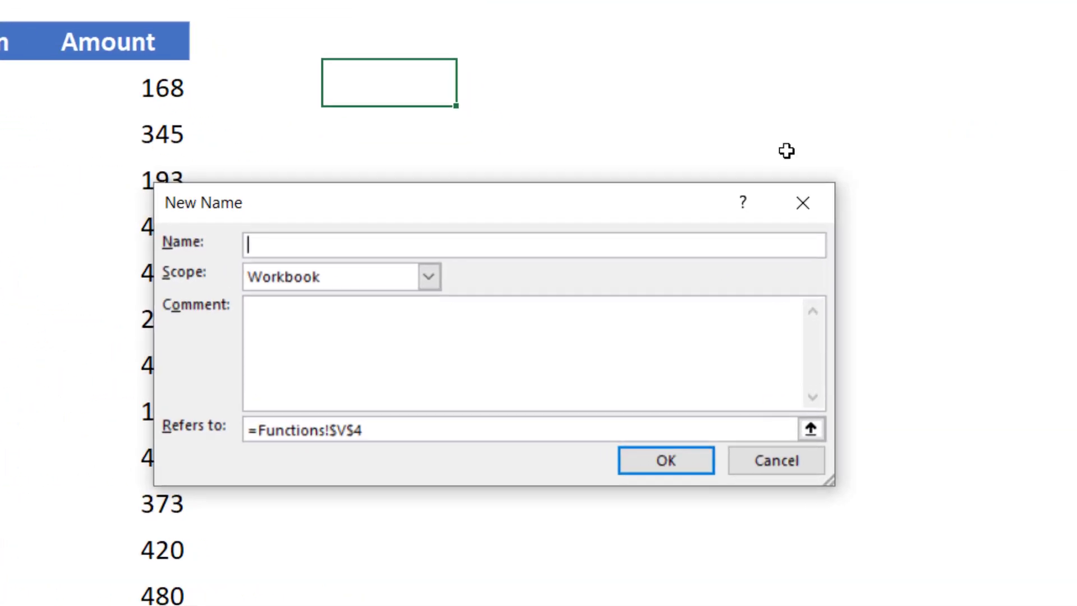
{"action": "type", "text": "MyRow"}
{"action": "left_click_drag", "start_coordinate": [387, 431], "coordinate": [209, 424]}
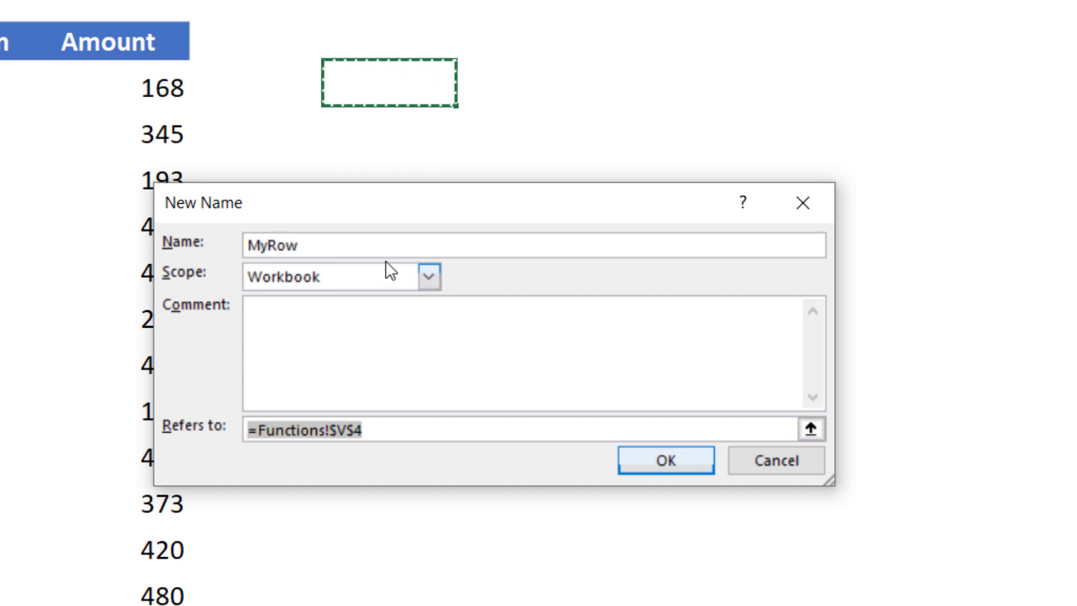
{"action": "key", "text": "BackSpace"}
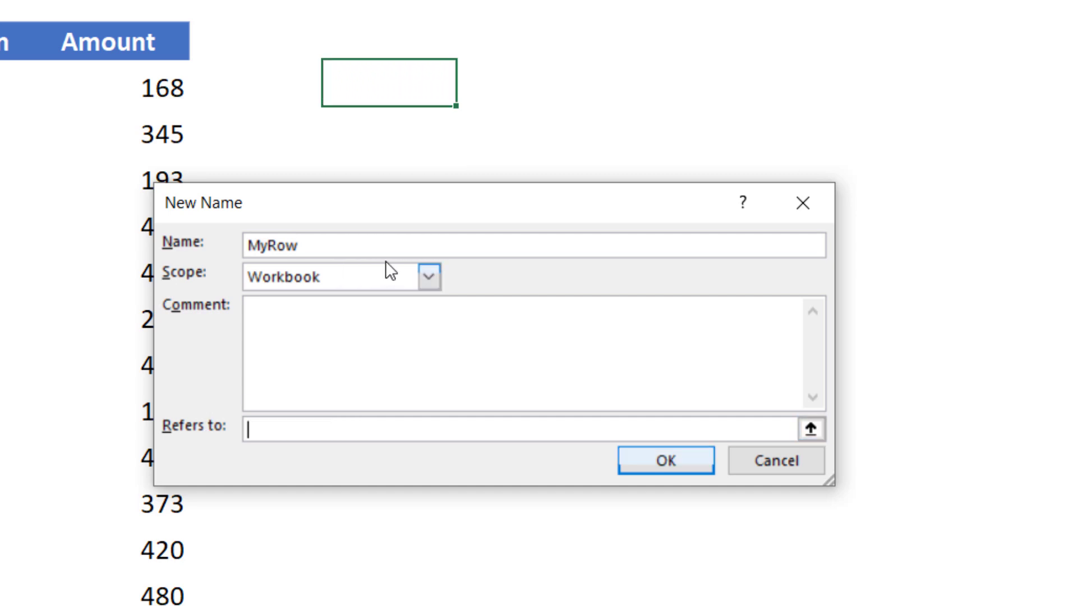
{"action": "key", "text": "ctrl+v"}
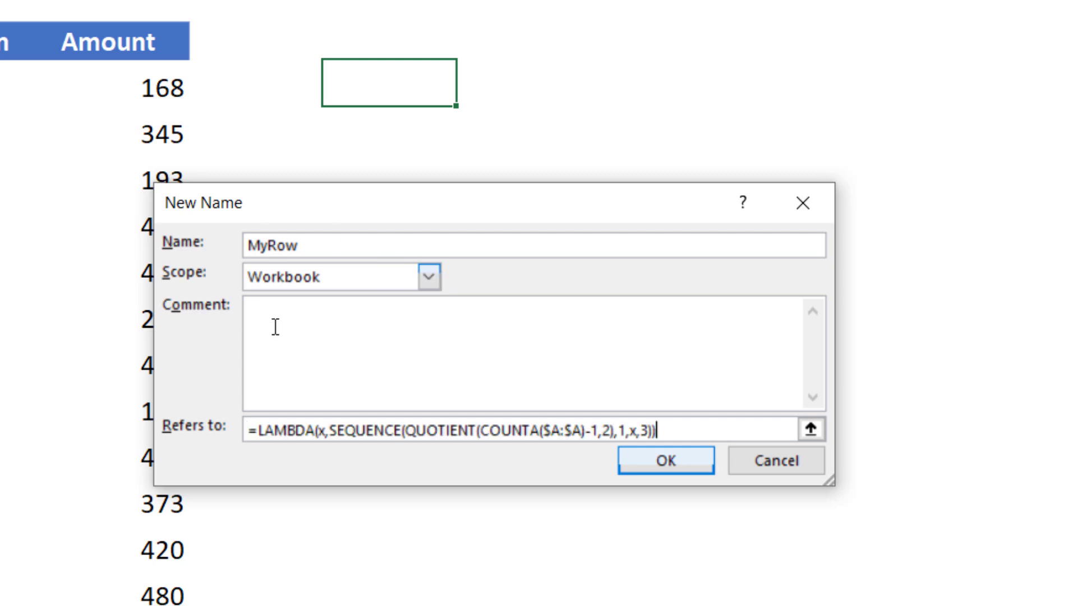
{"action": "left_click", "coordinate": [655, 459]}
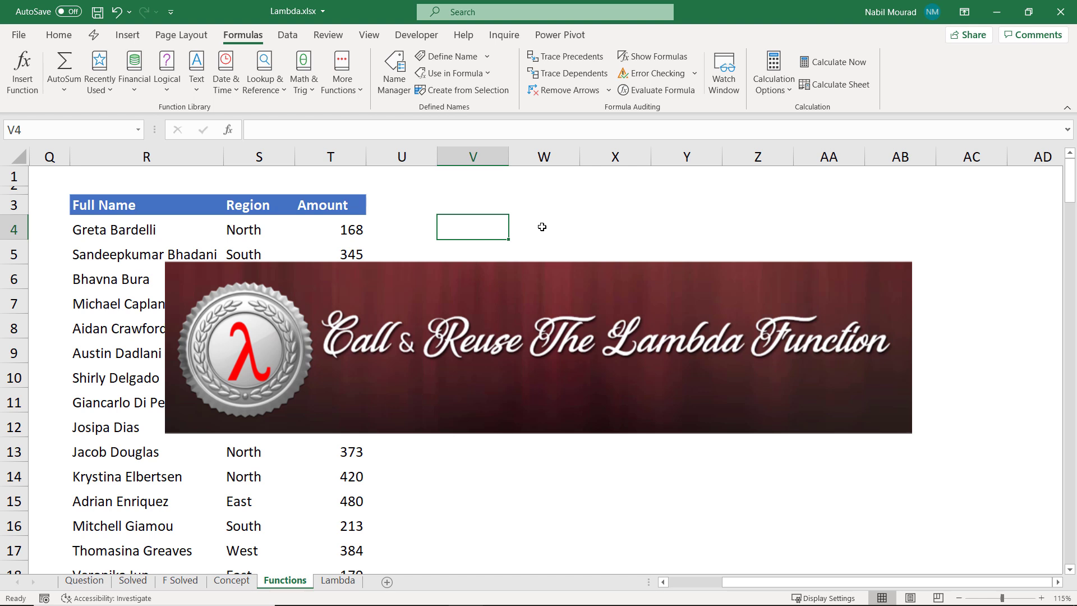
Test the named function with =MyRow(2) in V4, then clear the cell
{"action": "type", "text": "="}
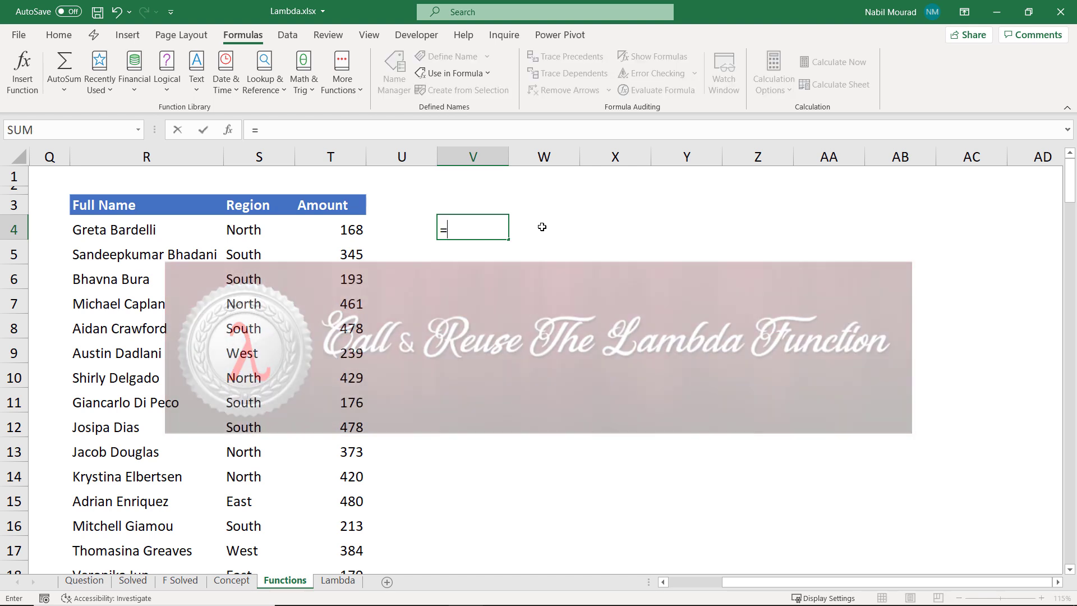
{"action": "type", "text": "my"}
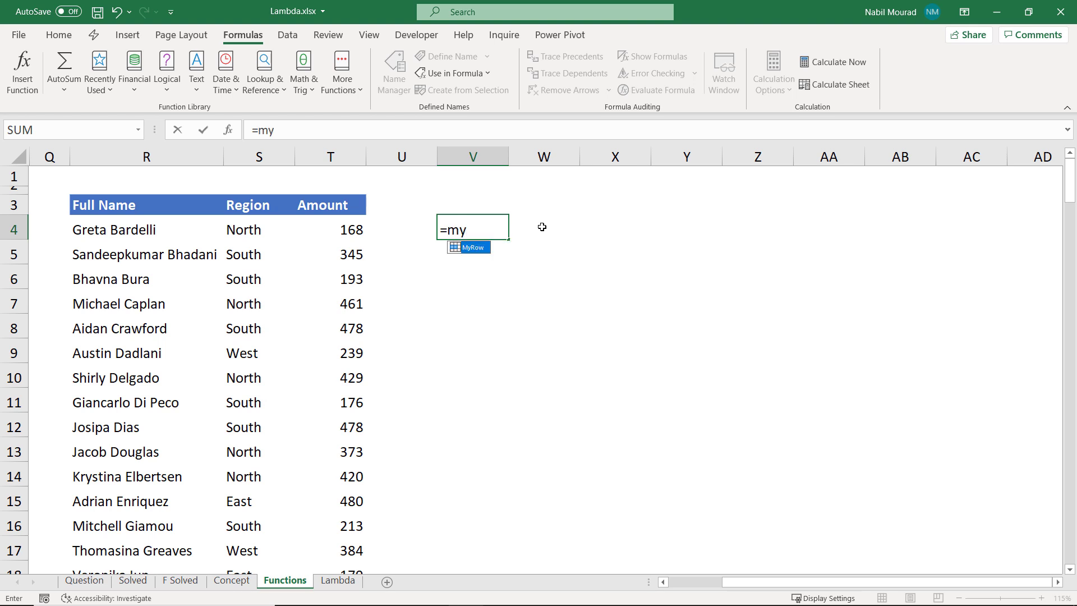
{"action": "key", "text": "Tab"}
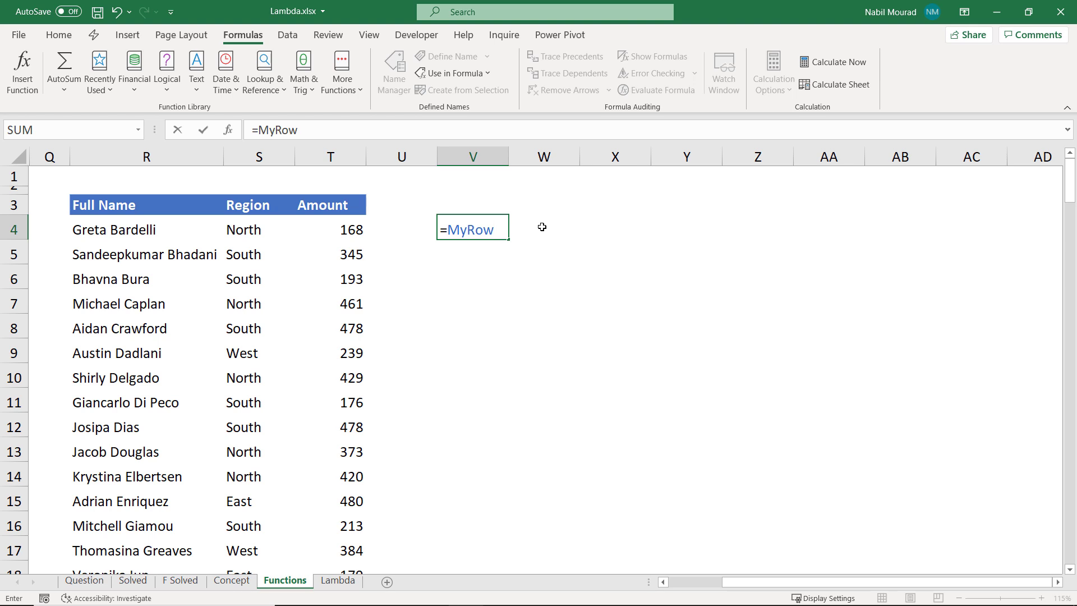
{"action": "type", "text": "("}
{"action": "type", "text": "2)"}
{"action": "key", "text": "Return"}
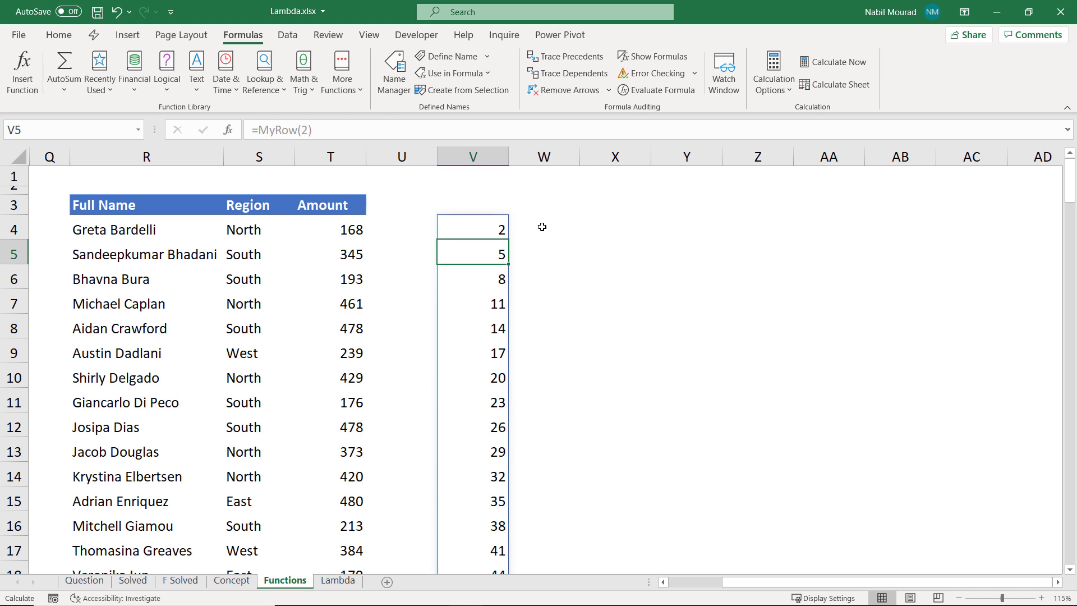
{"action": "left_click", "coordinate": [488, 229]}
{"action": "key", "text": "Delete"}
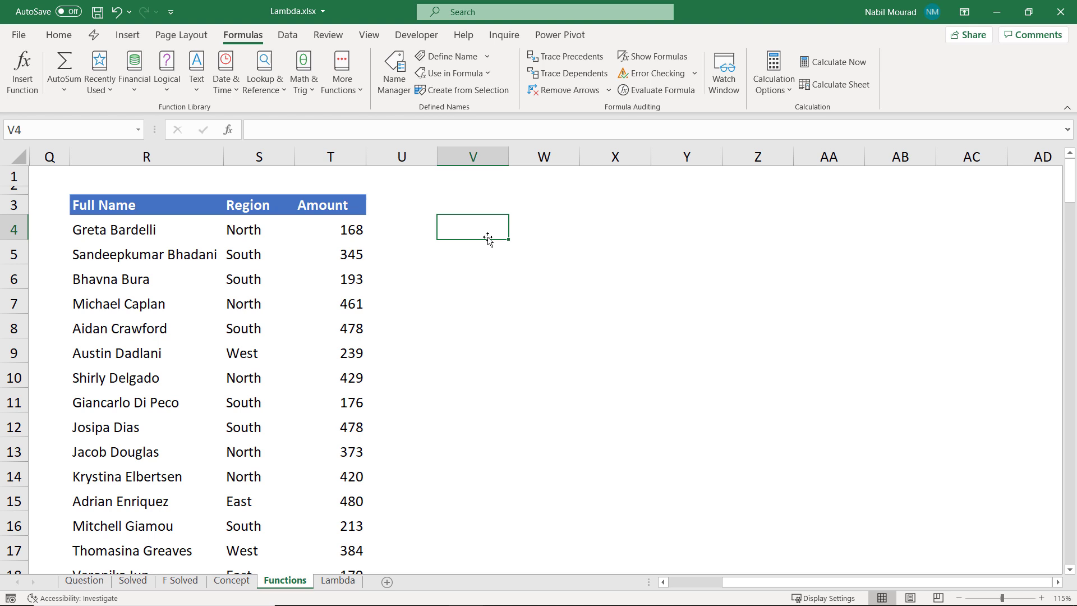
On the Lambda sheet, start an INDEX formula in F4 under Name with $A$4:$A$183 as its array
{"action": "left_click", "coordinate": [339, 582]}
{"action": "left_click", "coordinate": [367, 224]}
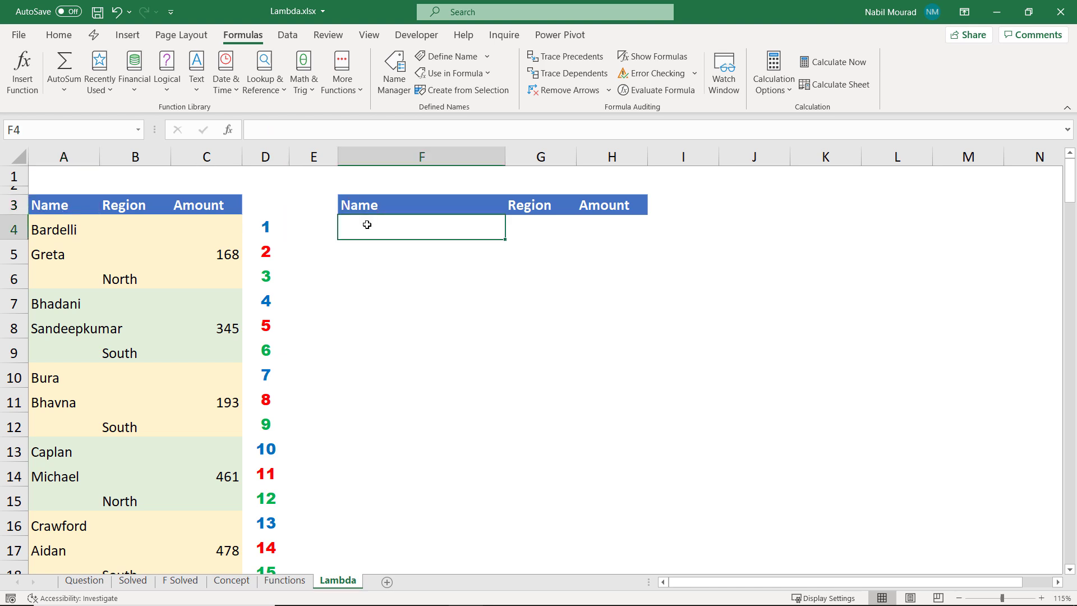
{"action": "type", "text": "=index"}
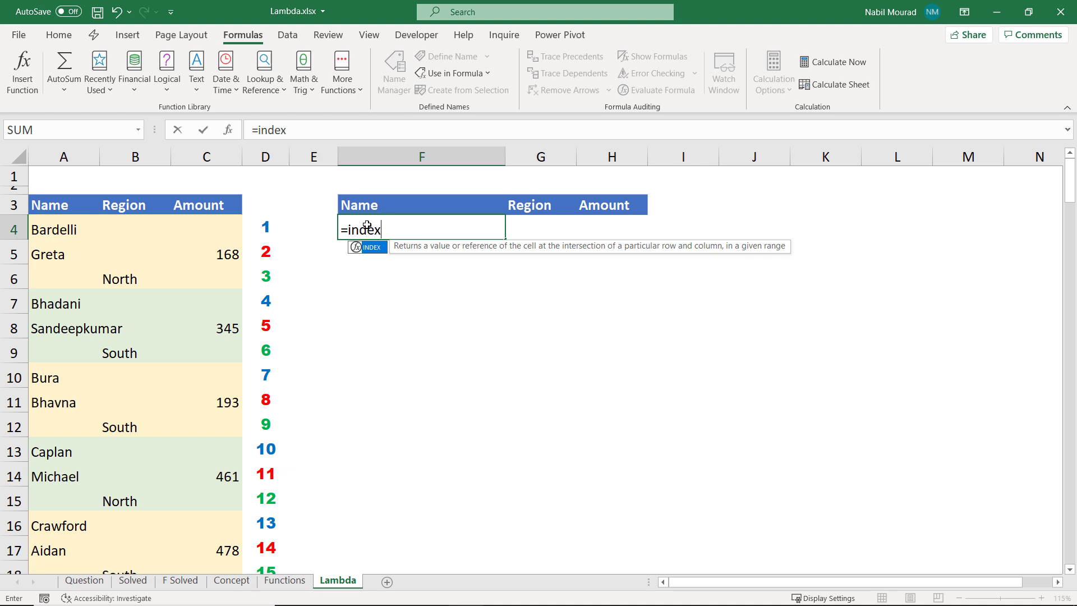
{"action": "key", "text": "Tab"}
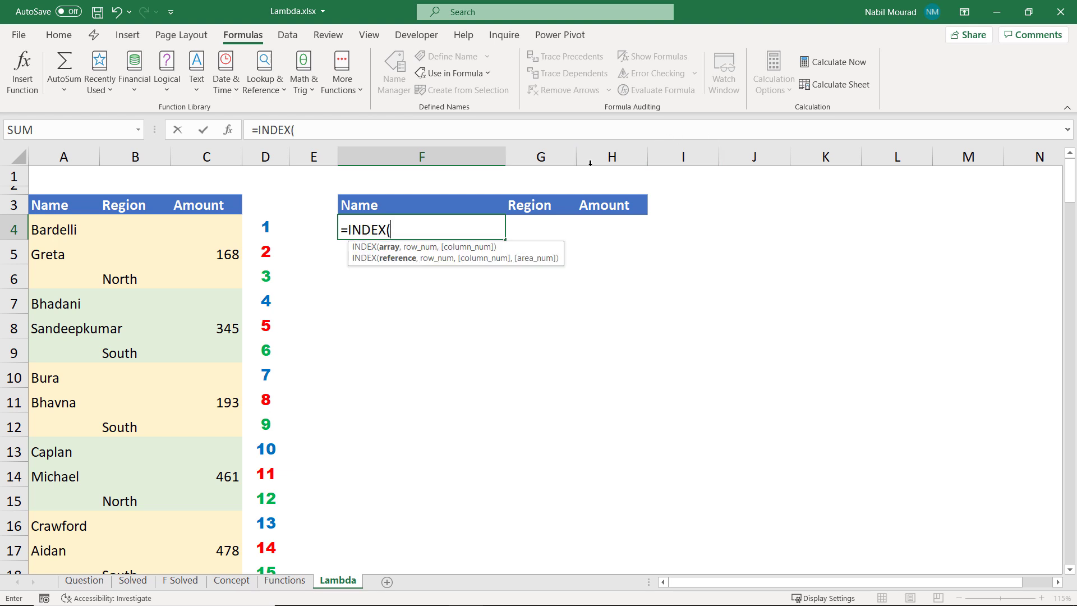
{"action": "left_click", "coordinate": [50, 224]}
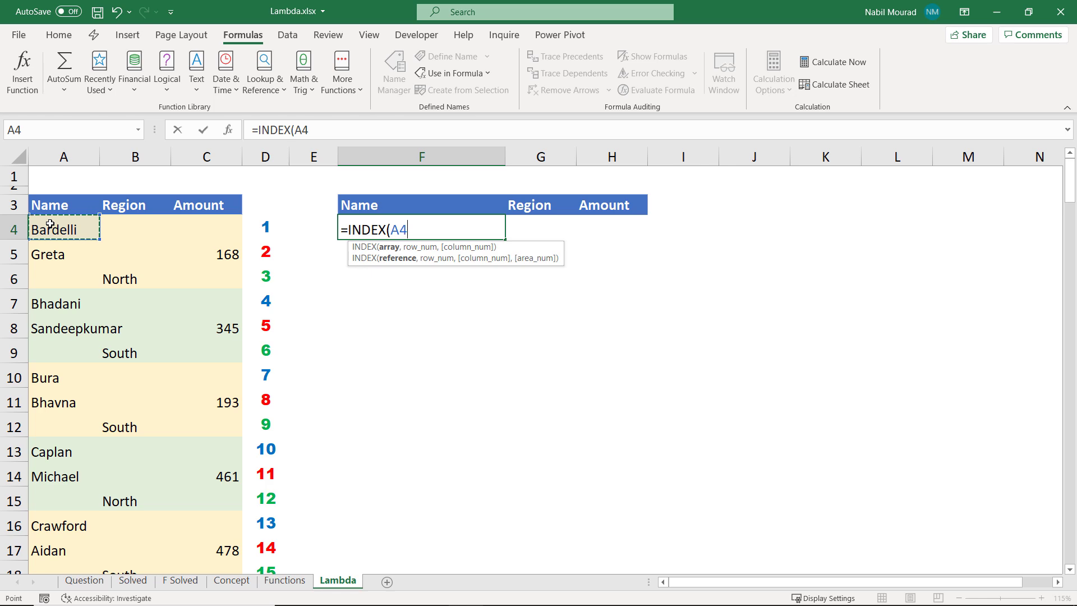
{"action": "left_click_drag", "start_coordinate": [50, 224], "coordinate": [24, 528]}
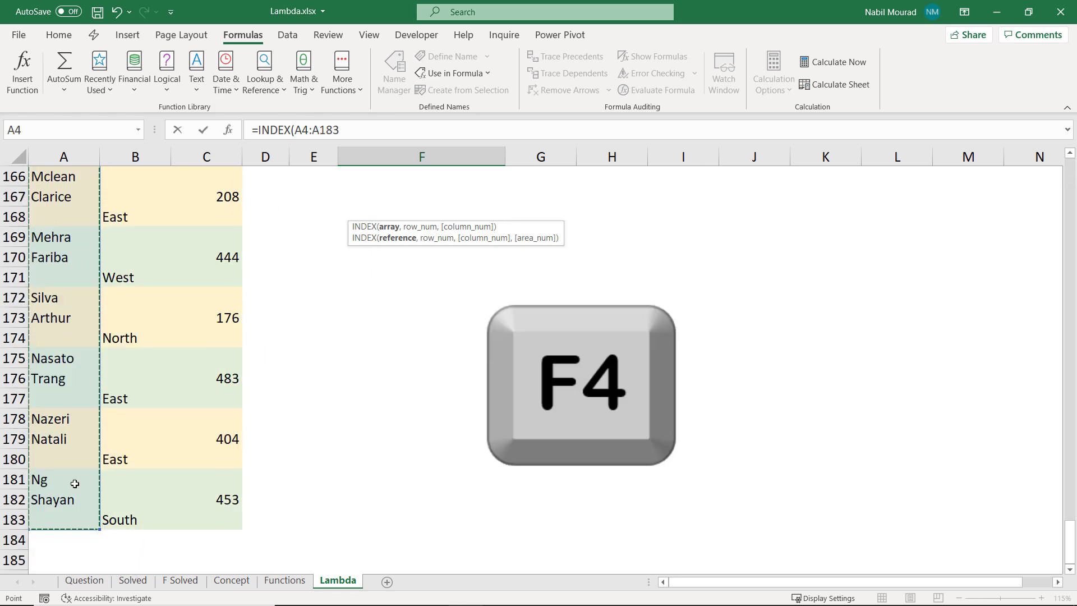
{"action": "key", "text": "F4"}
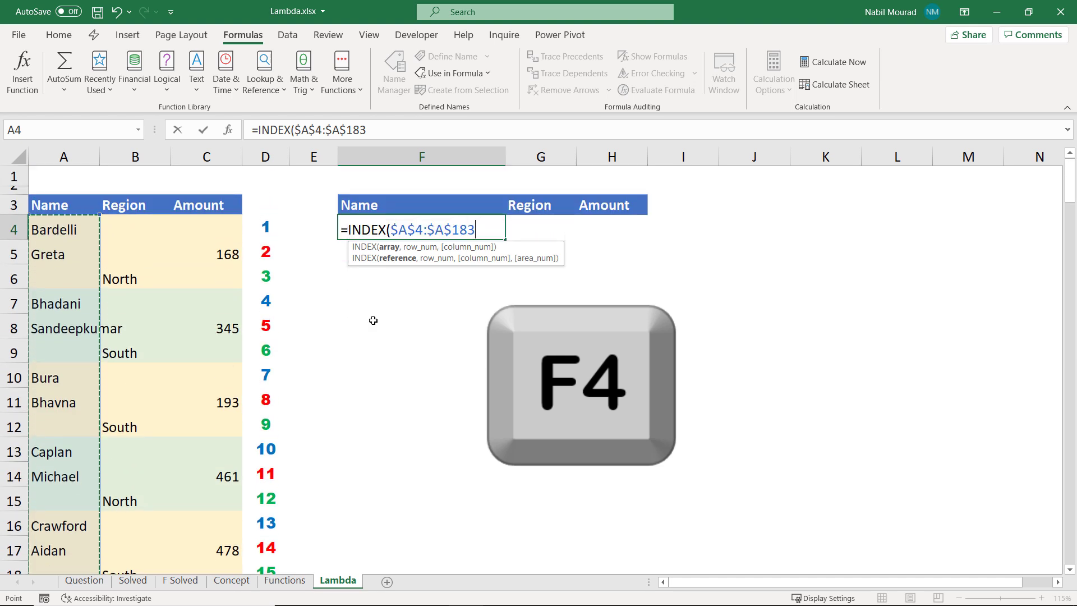
{"action": "type", "text": ","}
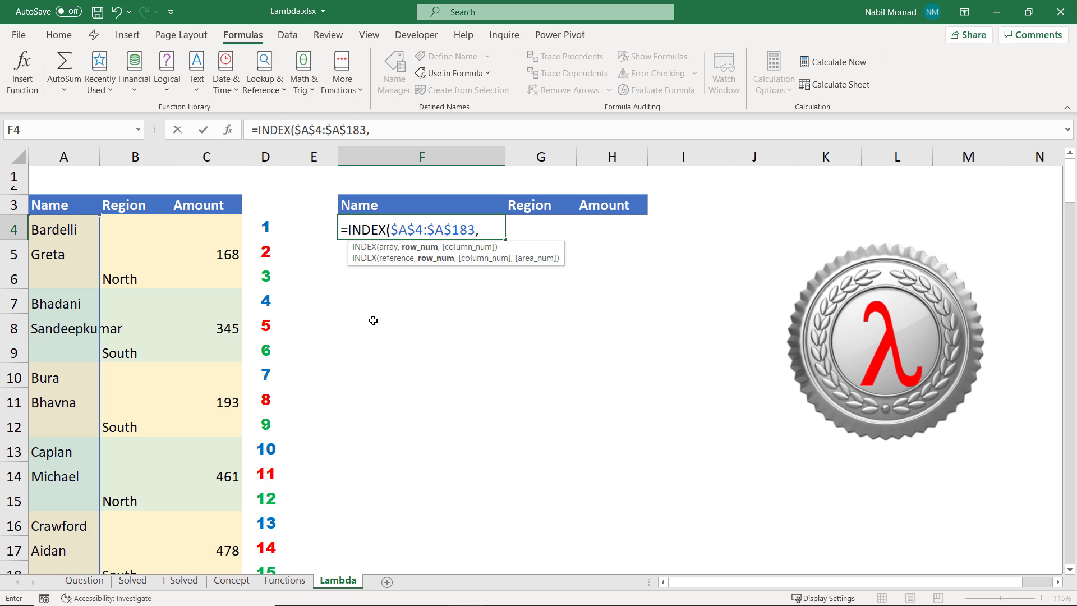
Supply MyRow(2) as the row number in F4's INDEX formula and close the function
{"action": "type", "text": "my"}
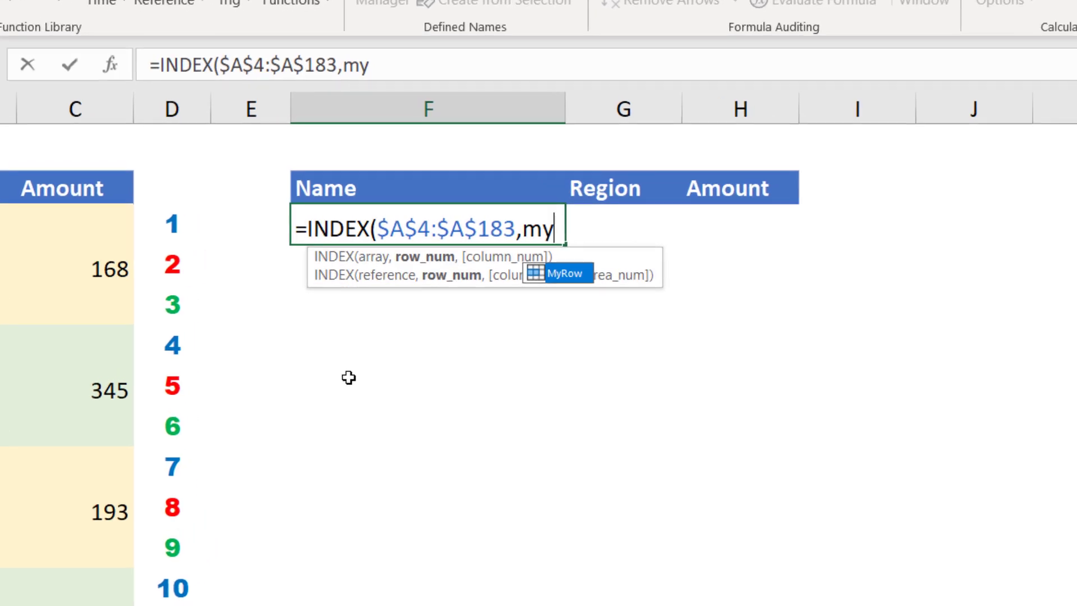
{"action": "key", "text": "Tab"}
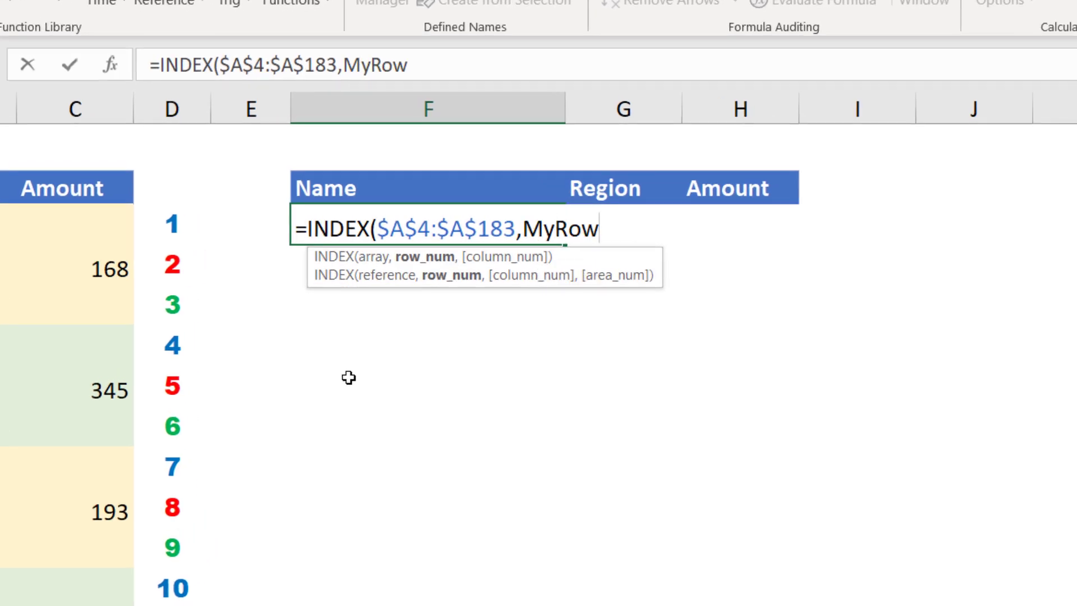
{"action": "type", "text": "("}
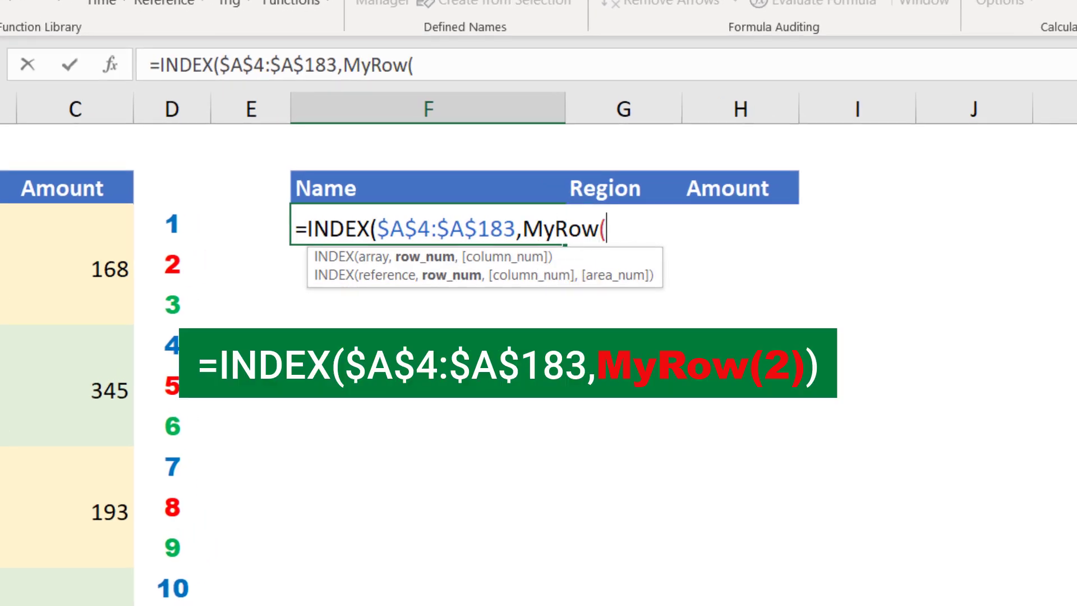
{"action": "type", "text": "2)"}
{"action": "key", "text": "BackSpace"}
{"action": "type", "text": "))"}
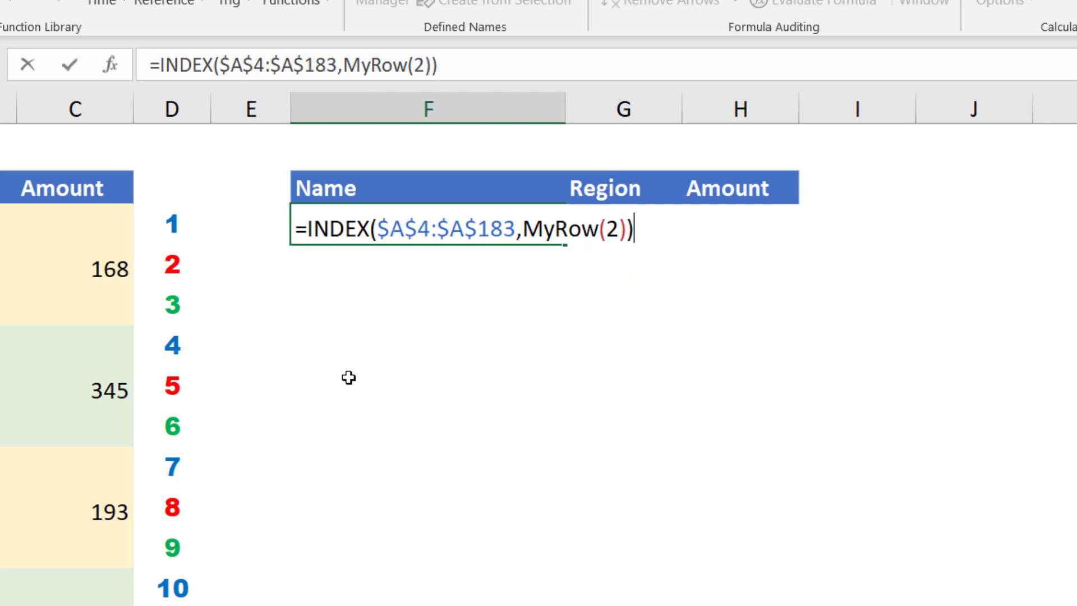
Commit F4's formula and copy its INDEX($A$4:$A$183,MyRow(2)) expression without the equals sign, leaving the cell unchanged
{"action": "key", "text": "Return"}
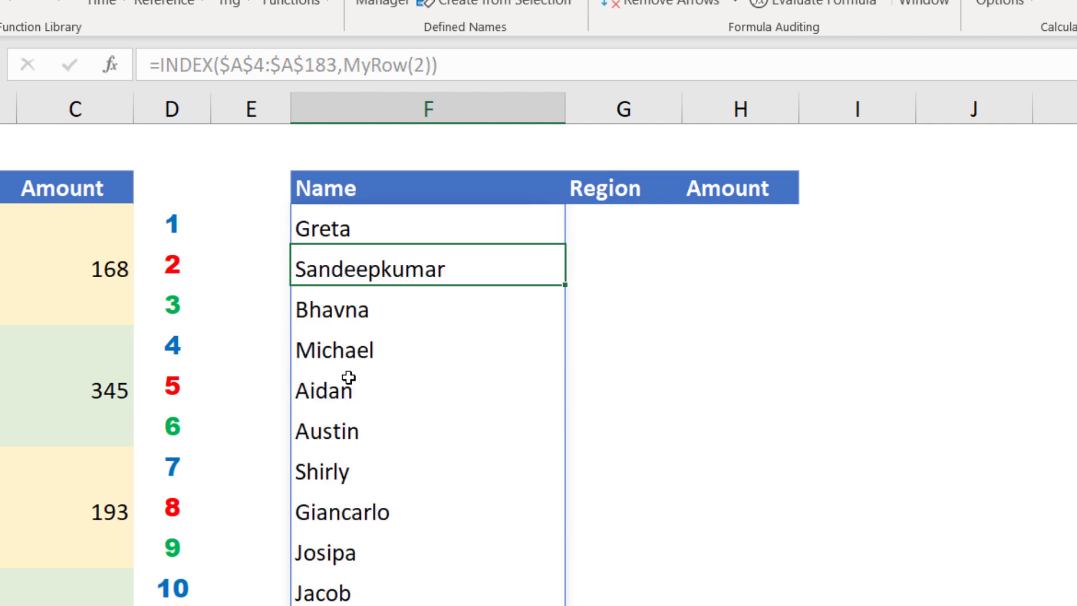
{"action": "left_click", "coordinate": [401, 224]}
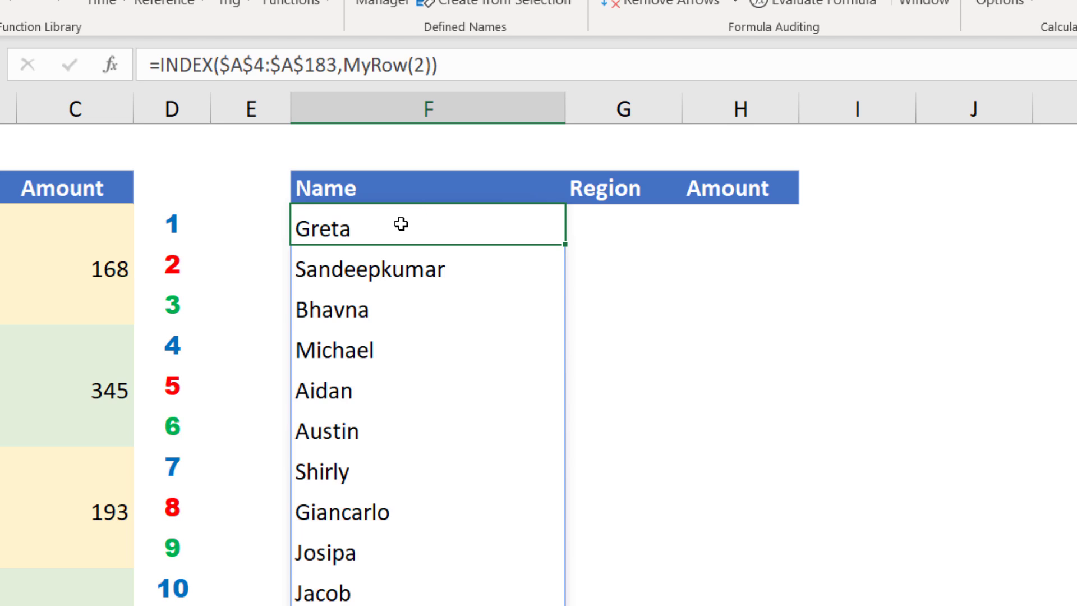
{"action": "left_click_drag", "start_coordinate": [441, 64], "coordinate": [163, 66]}
{"action": "key", "text": "ctrl+c"}
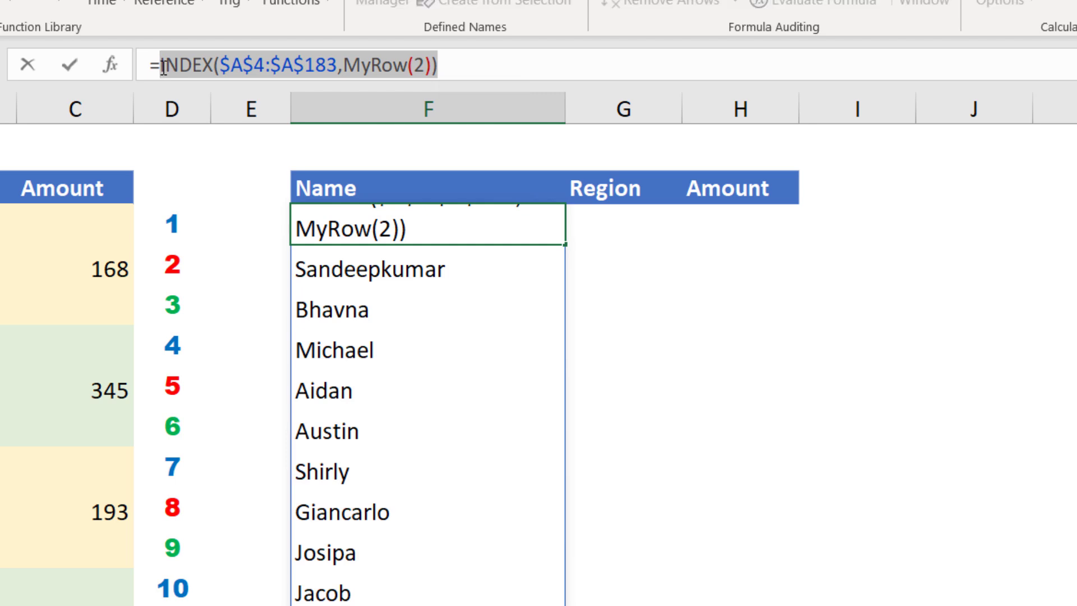
{"action": "key", "text": "Escape"}
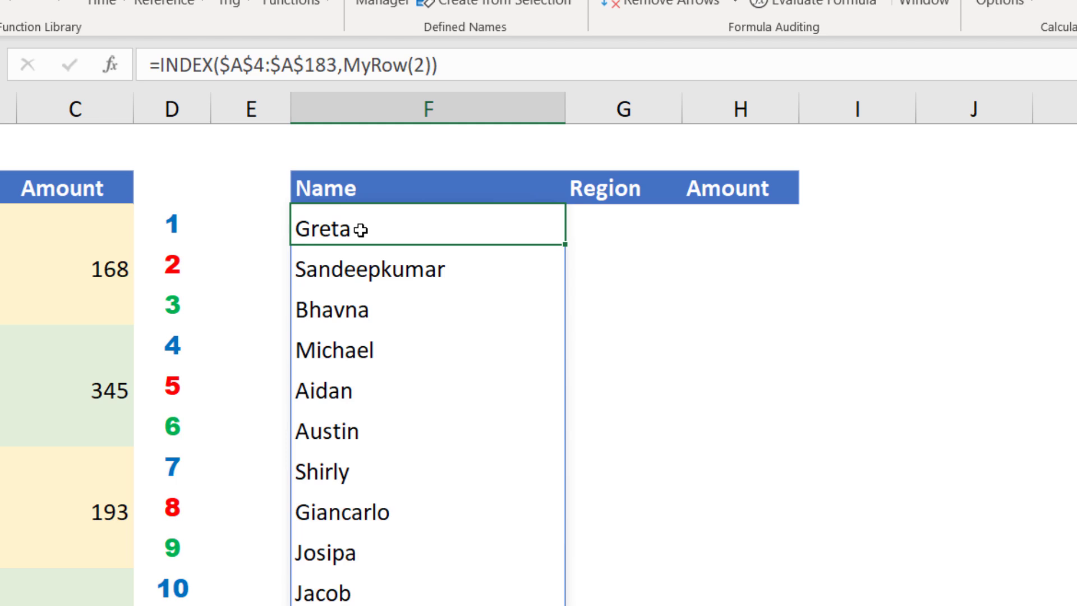
Extend F4's formula with &" "&INDEX($A$4:$A$183,MyRow(1)) to join first and last names, reusing the copied expression
{"action": "key", "text": "F2"}
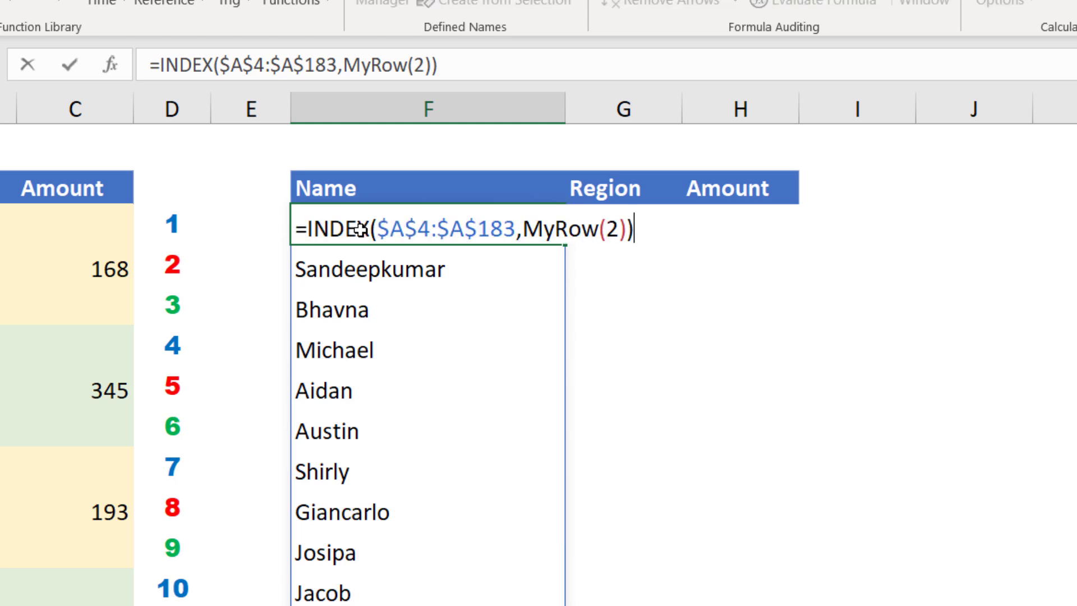
{"action": "type", "text": "&\" \""}
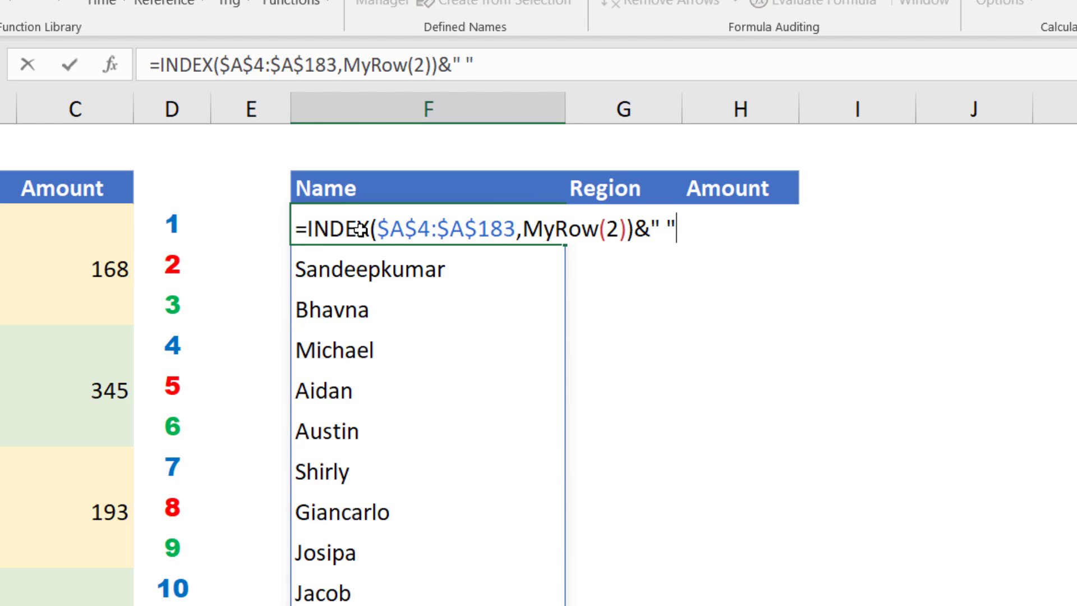
{"action": "type", "text": "&"}
{"action": "key", "text": "ctrl+v"}
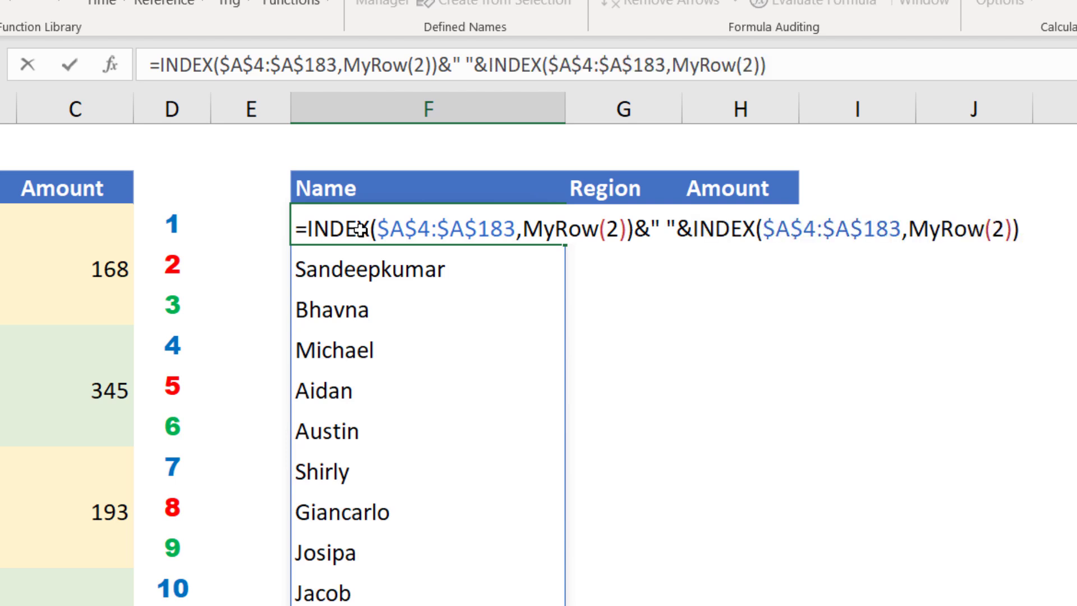
{"action": "double_click", "coordinate": [1000, 224]}
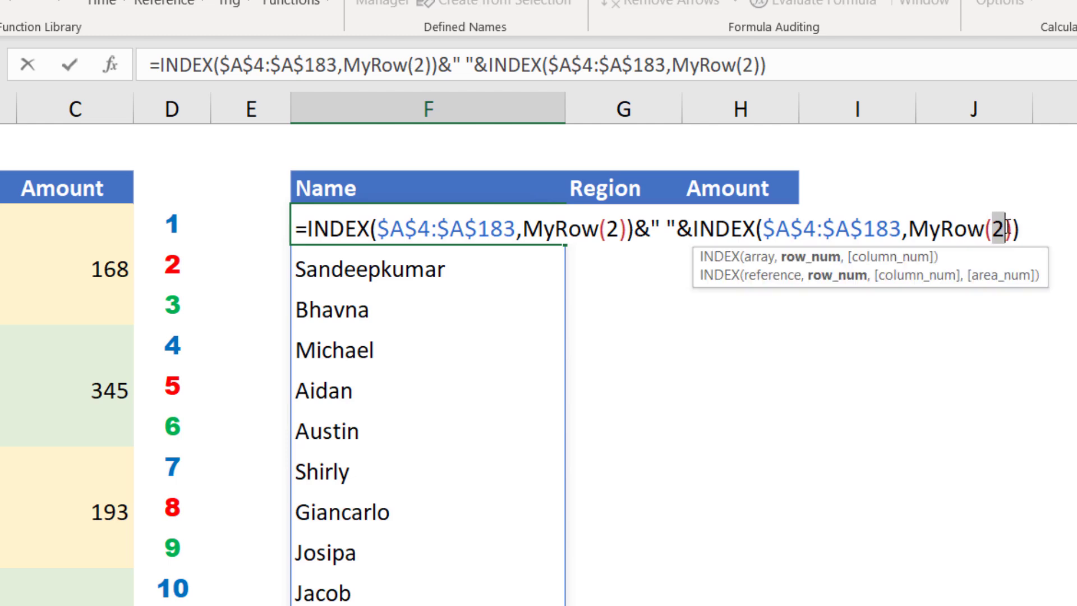
{"action": "type", "text": "1"}
{"action": "key", "text": "Return"}
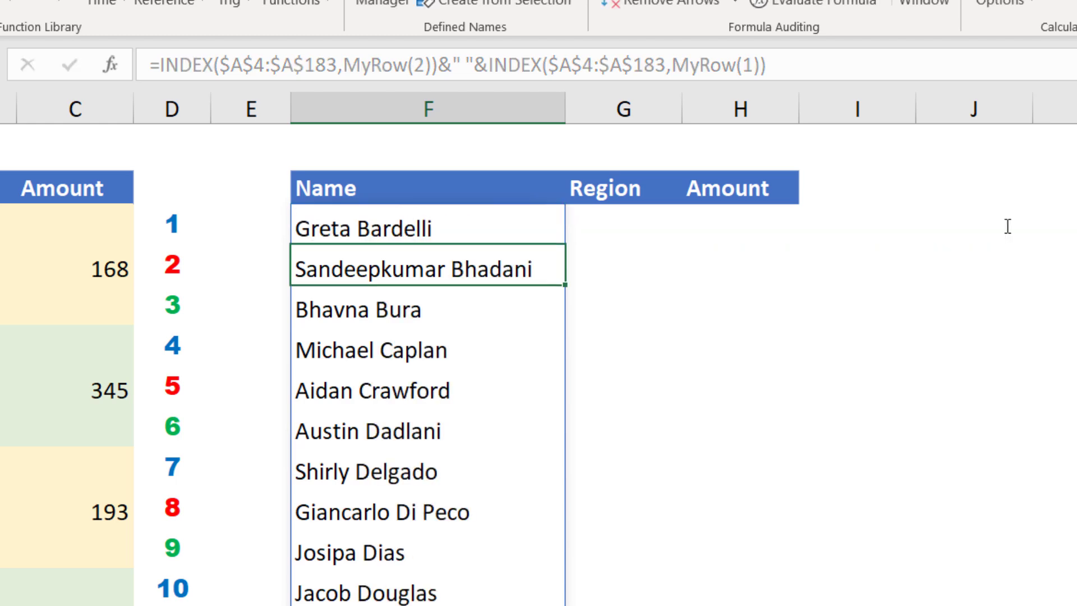
Change the Name header in F3 of the output table to Full Name
{"action": "left_click", "coordinate": [375, 185]}
{"action": "left_click", "coordinate": [152, 65]}
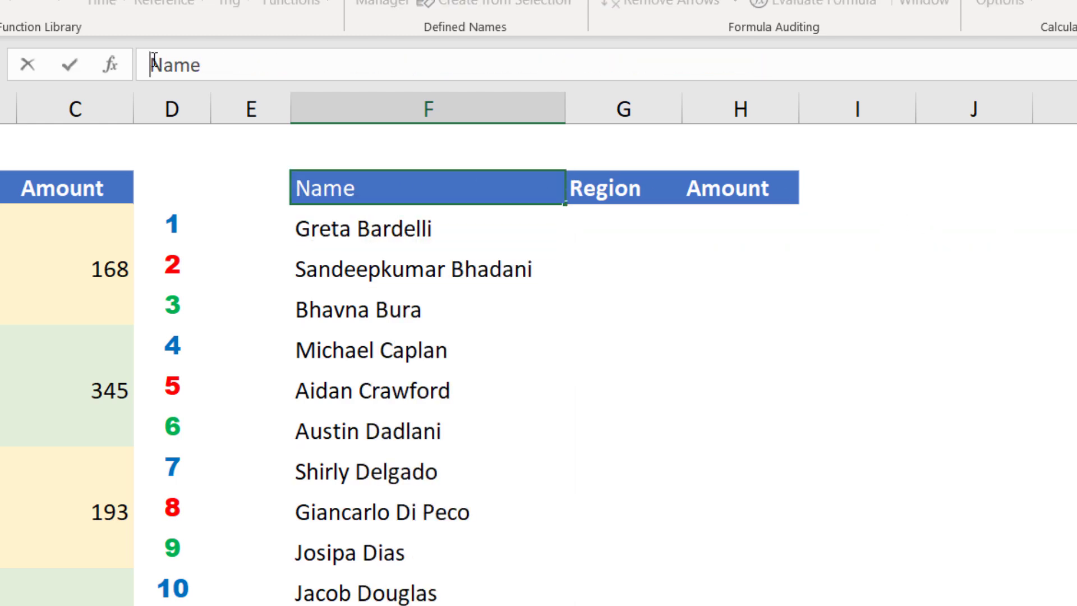
{"action": "type", "text": "Full"}
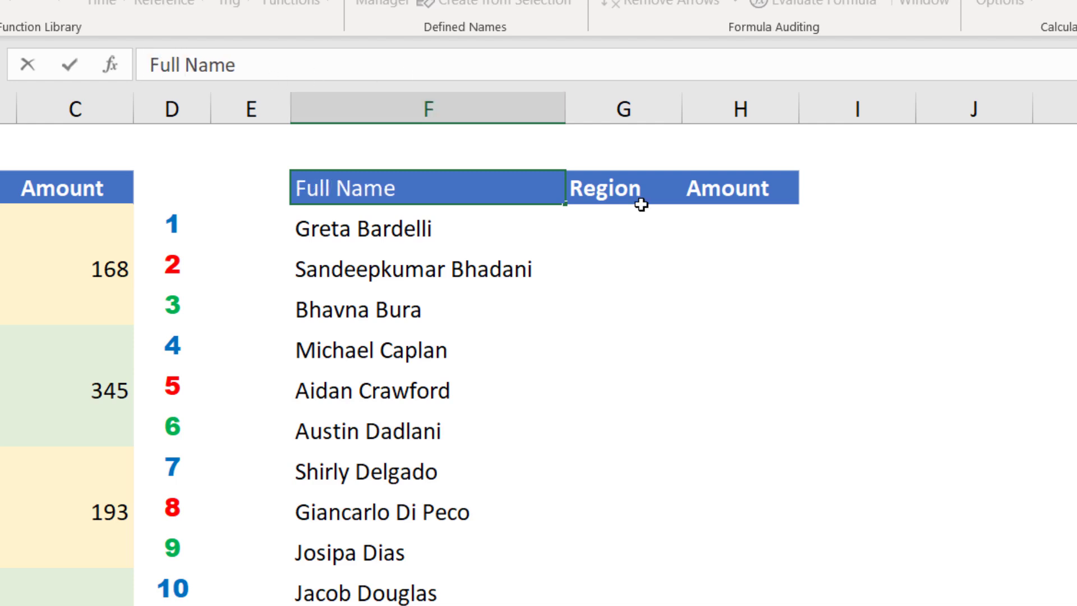
Enter =INDEX($B$4:$B$183,MyRow(3)) in G4 under Region, adapting the copied INDEX expression
{"action": "left_click", "coordinate": [604, 229]}
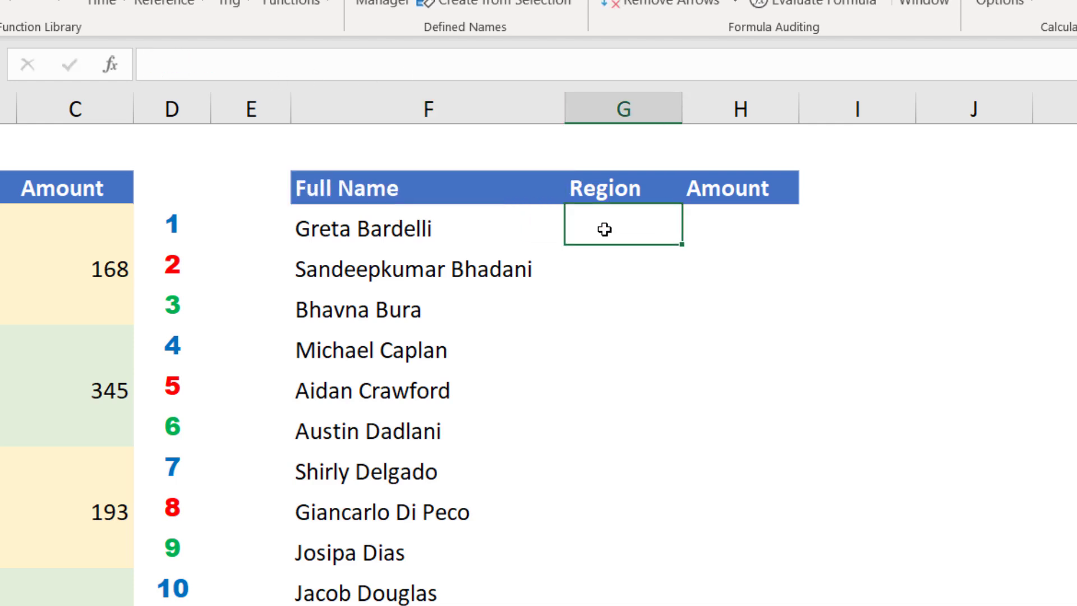
{"action": "type", "text": "="}
{"action": "type", "text": "INDEX($A$4:$A$183,MyRow(2))"}
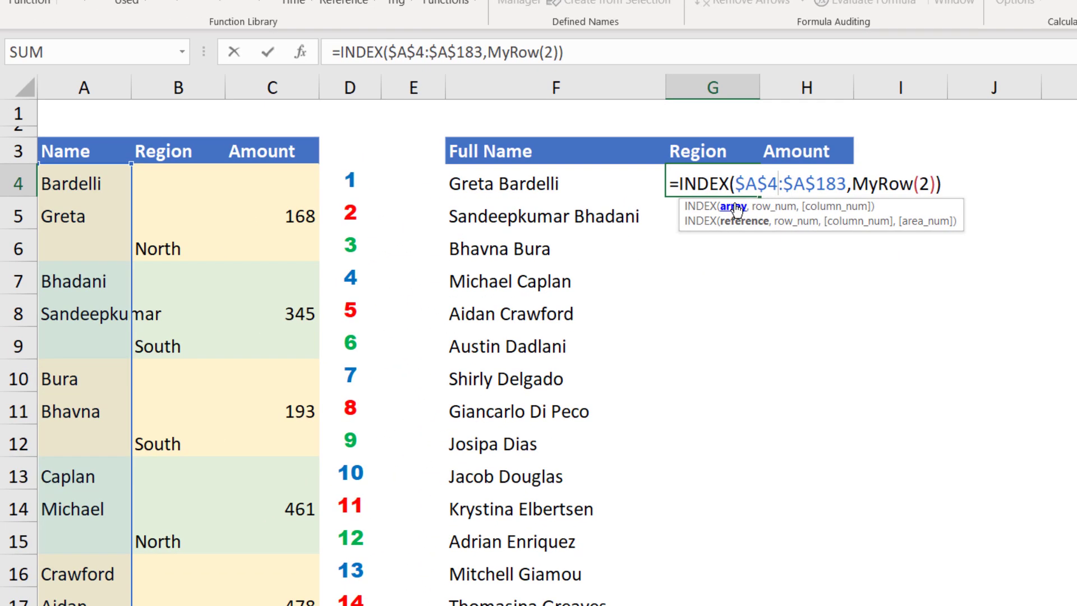
{"action": "left_click", "coordinate": [653, 263]}
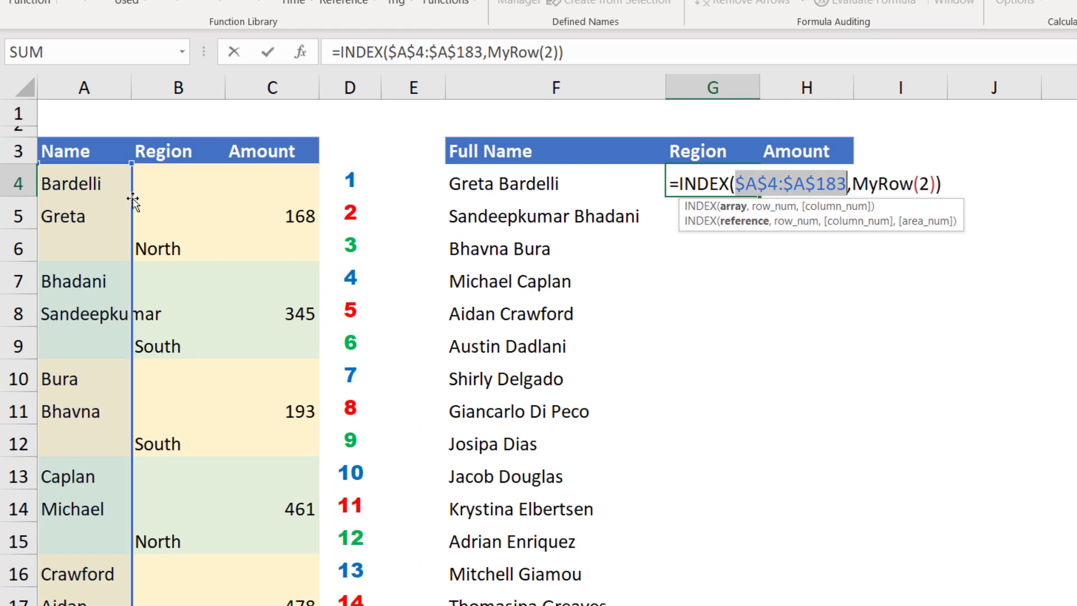
{"action": "left_click_drag", "start_coordinate": [132, 201], "coordinate": [162, 198]}
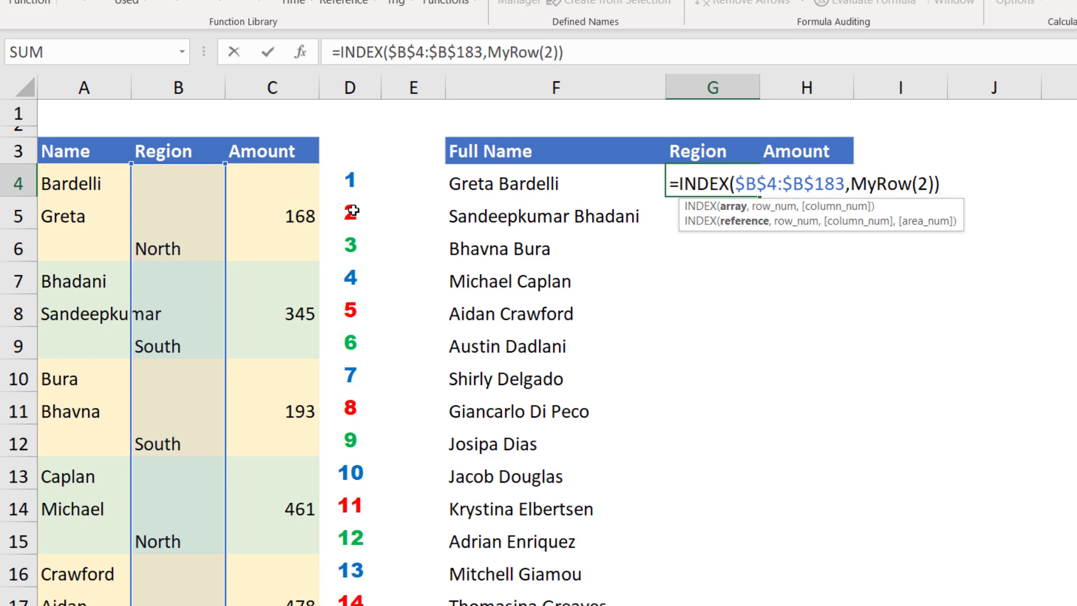
{"action": "double_click", "coordinate": [925, 181]}
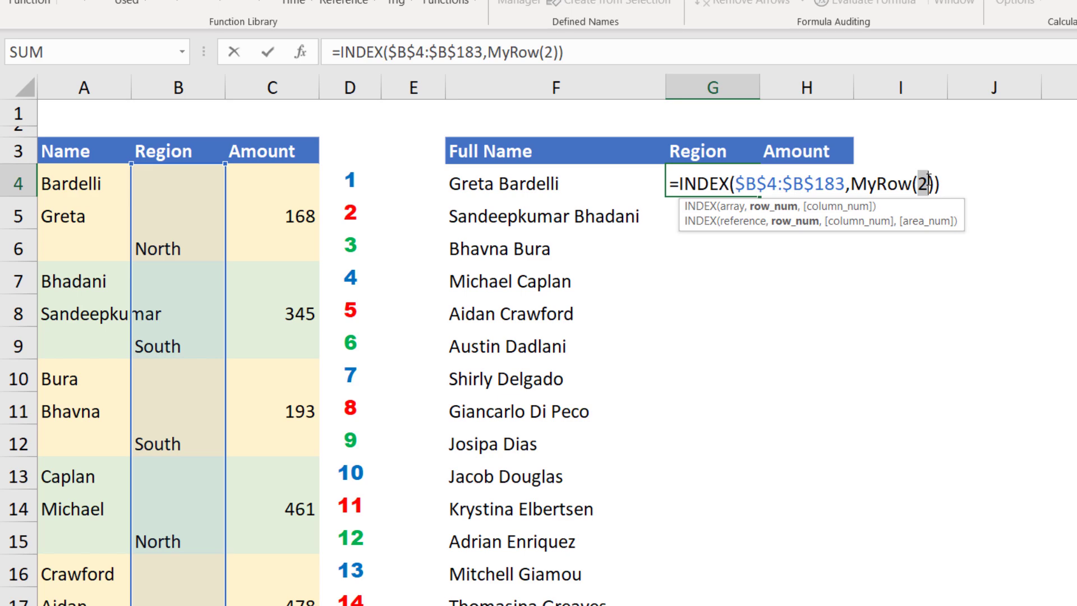
{"action": "type", "text": "3"}
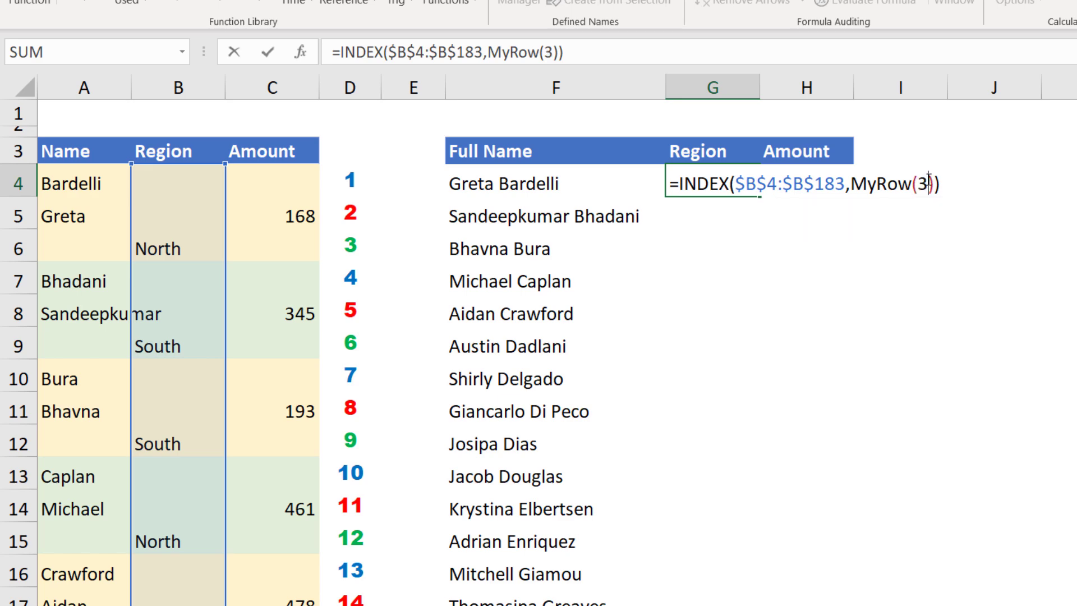
{"action": "key", "text": "Return"}
Enter =INDEX($C$4:$C$183,MyRow(2)) in H4 under Amount, moving the copied expression's array to column C
{"action": "left_click", "coordinate": [804, 175]}
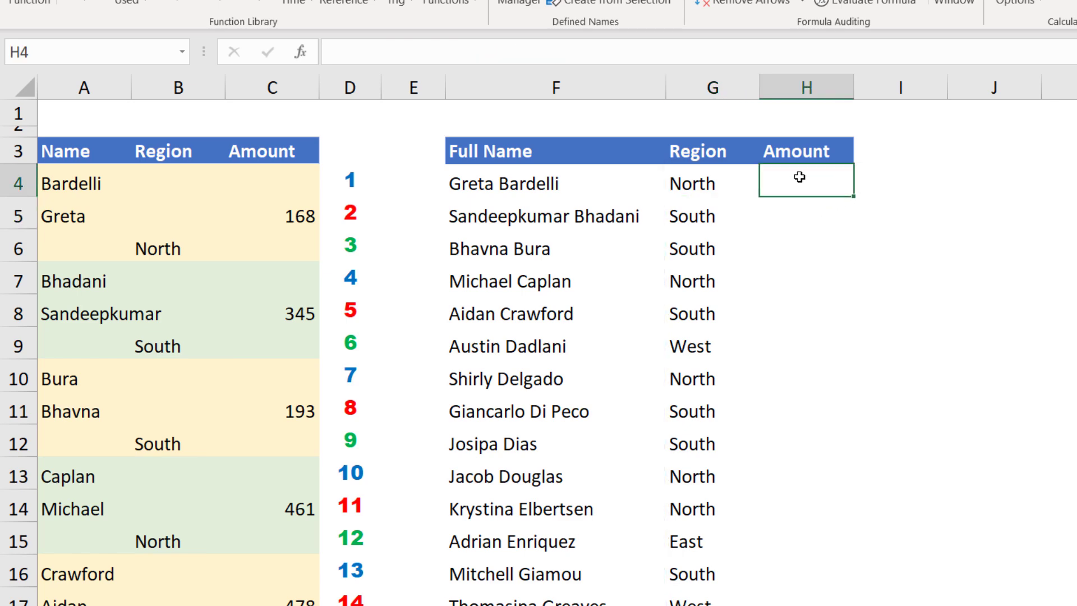
{"action": "type", "text": "="}
{"action": "type", "text": "INDEX($A$4:$A$183,MyRow(2))"}
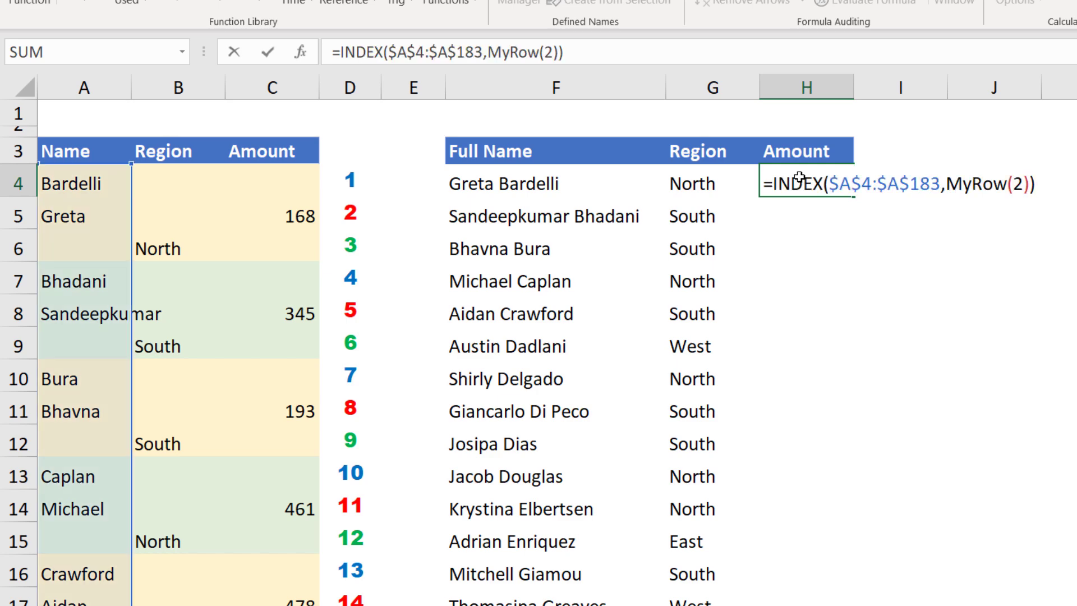
{"action": "left_click", "coordinate": [860, 183]}
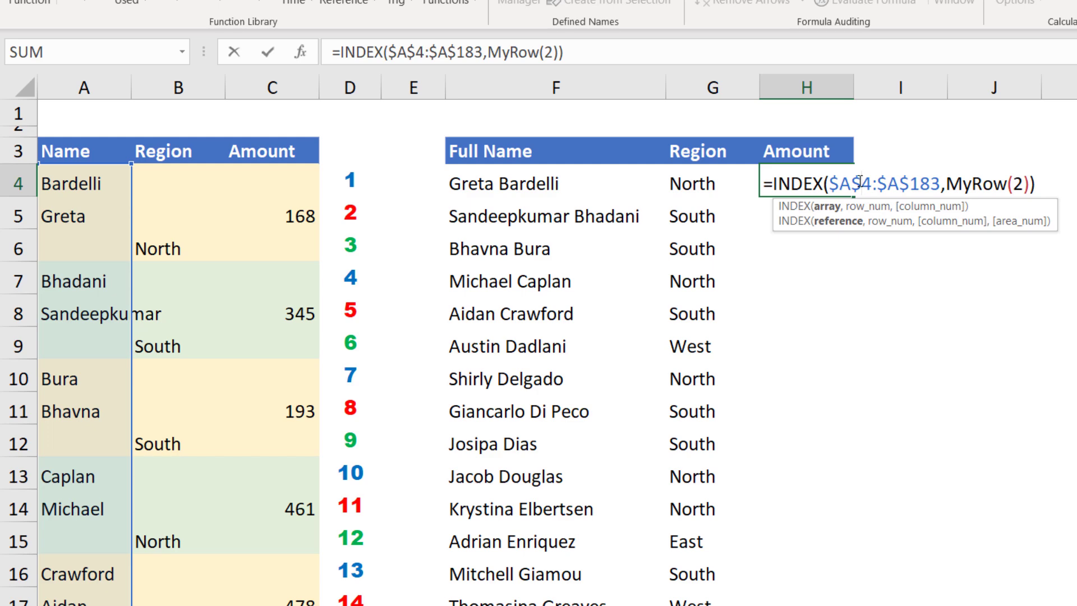
{"action": "left_click", "coordinate": [833, 212]}
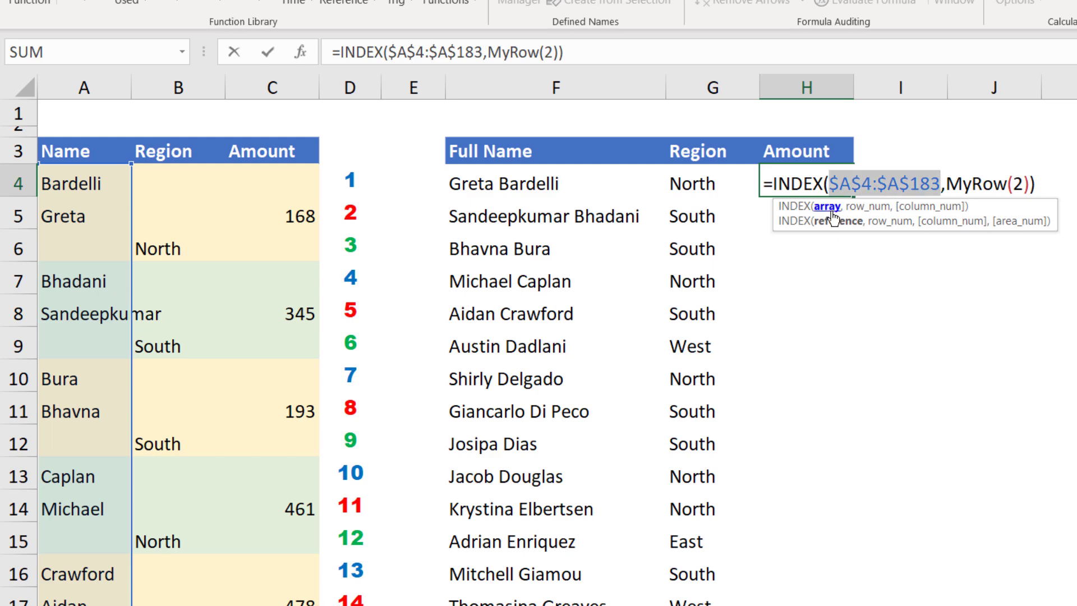
{"action": "left_click_drag", "start_coordinate": [135, 205], "coordinate": [234, 204]}
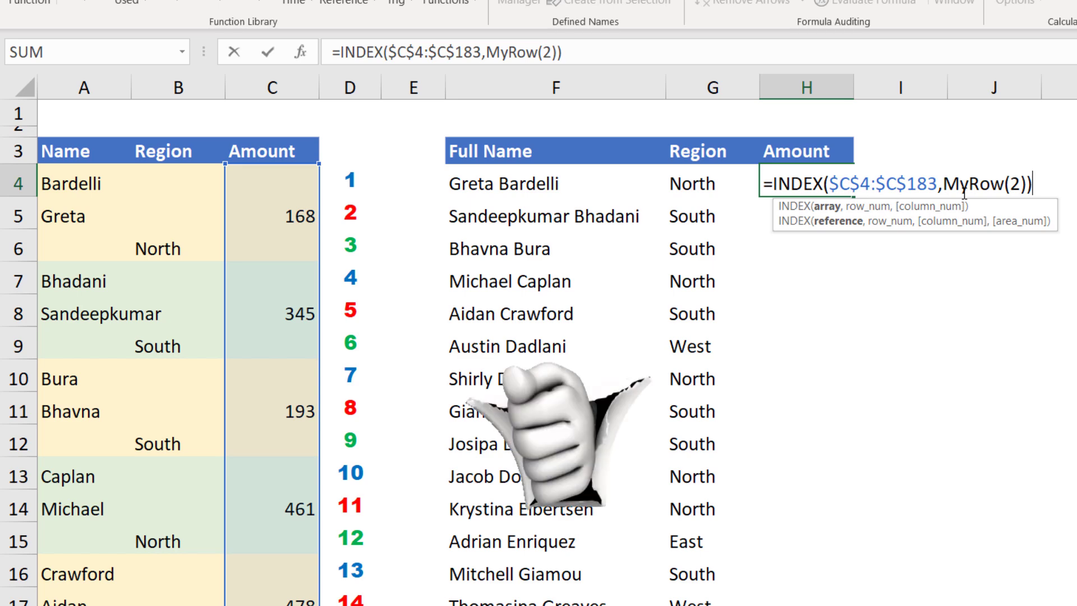
{"action": "key", "text": "Return"}
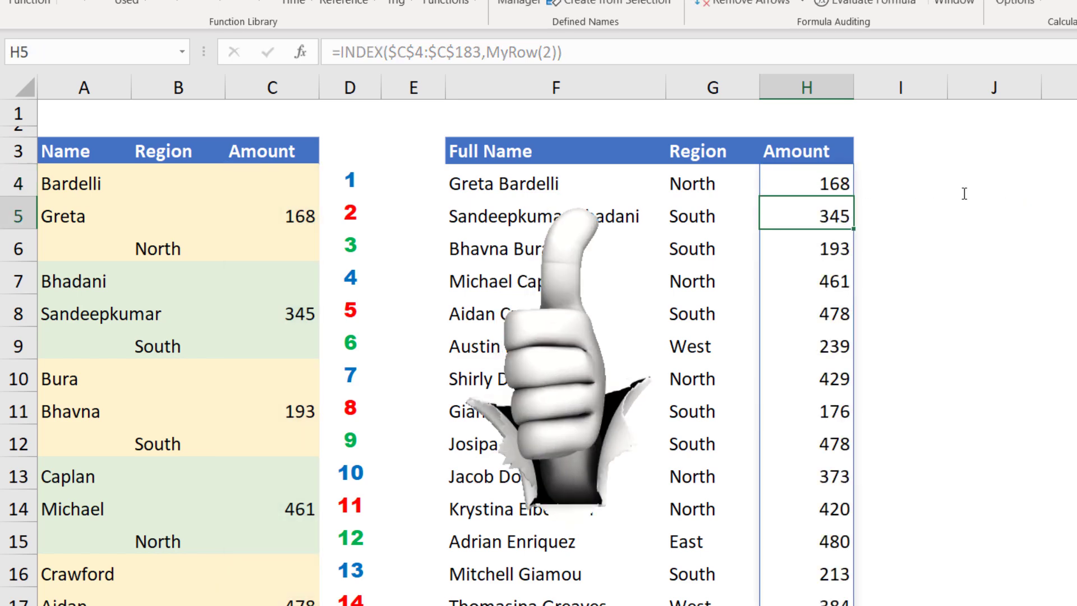